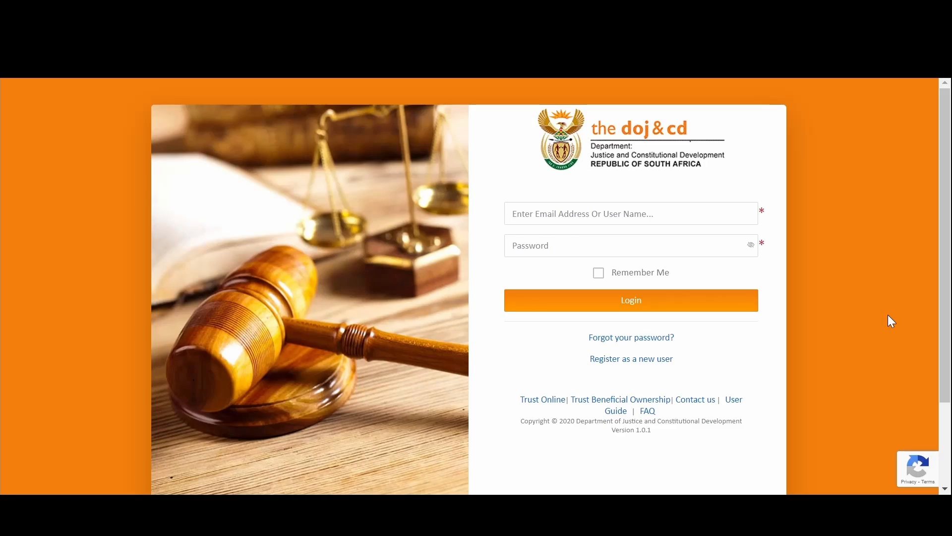
- Sign in to DOJ&CD Online with the account e-mail and password
{"action": "left_click", "coordinate": [523, 215]}
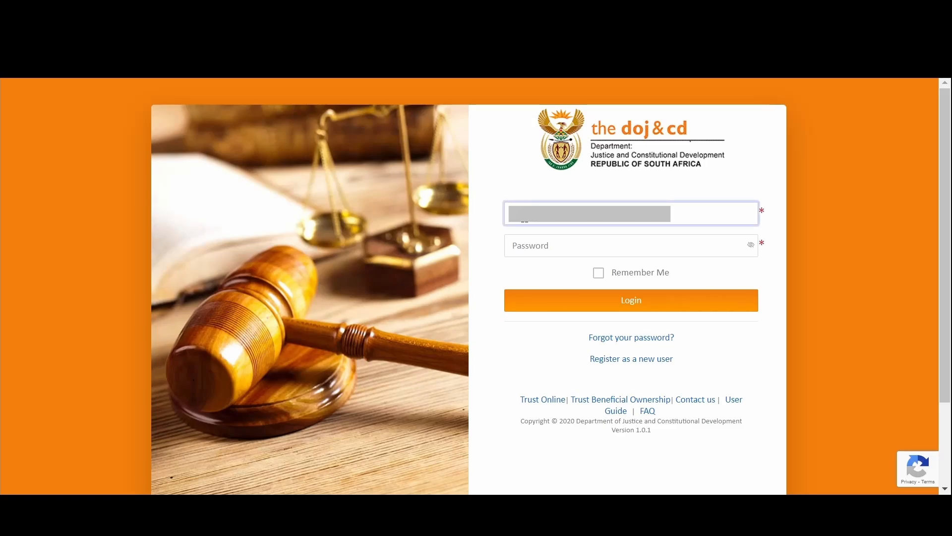
{"action": "key", "text": "Tab"}
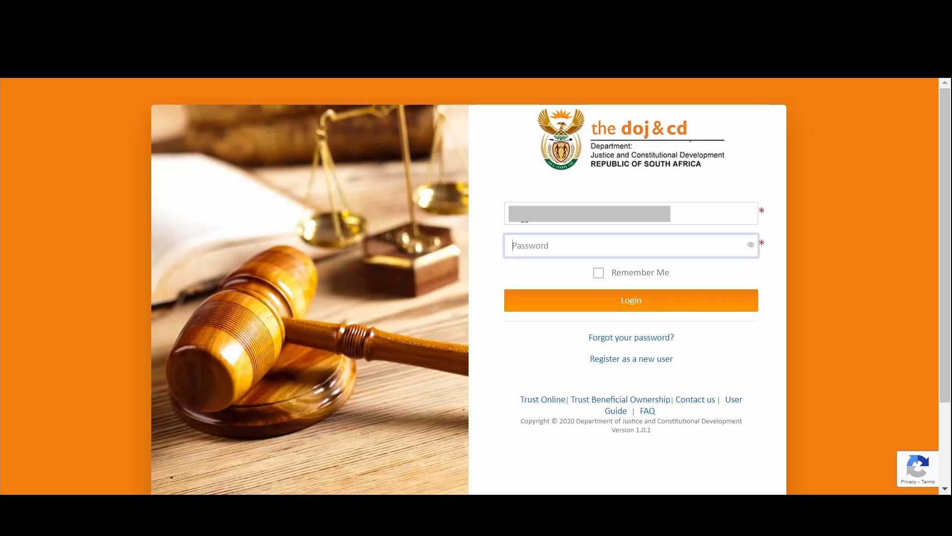
{"action": "type", "text": "a"}
{"action": "left_click", "coordinate": [582, 305]}
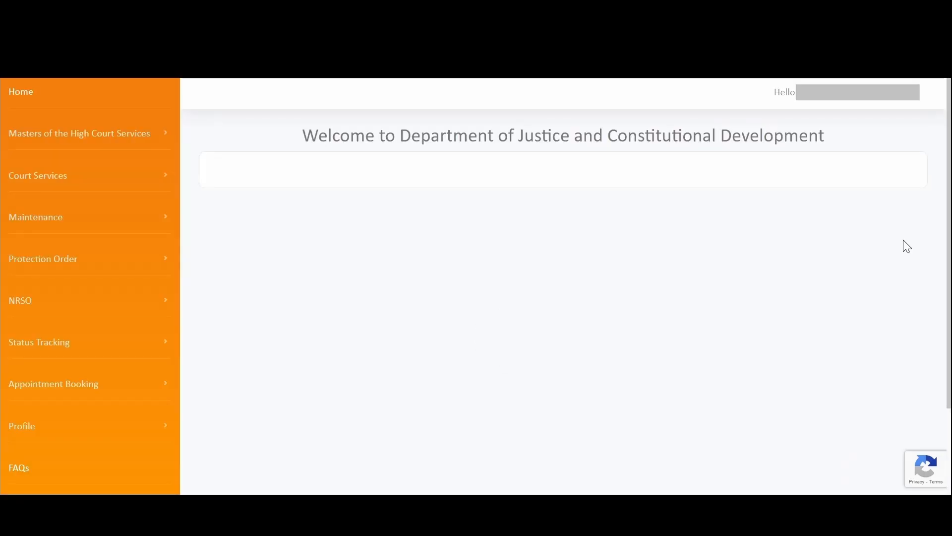
- Open My Profiles from the Profile section of the sidebar
{"action": "scroll", "coordinate": [413, 305], "scroll_direction": "down", "scroll_amount": 3}
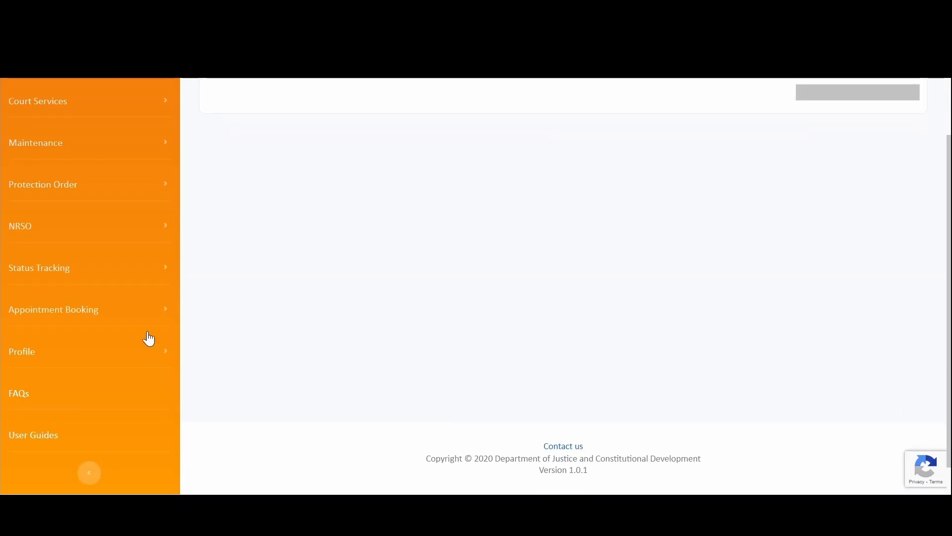
{"action": "scroll", "coordinate": [99, 228], "scroll_direction": "up", "scroll_amount": 3}
{"action": "scroll", "coordinate": [80, 347], "scroll_direction": "down", "scroll_amount": 3}
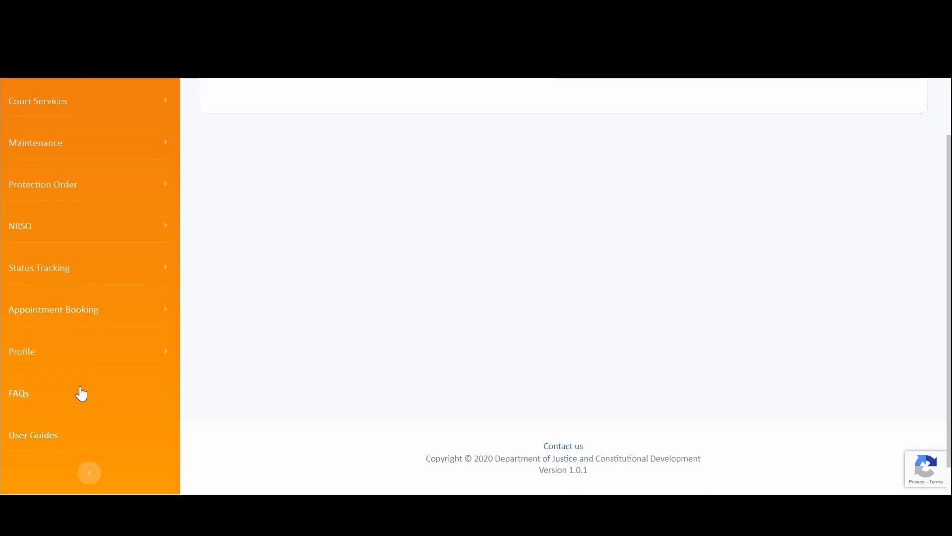
{"action": "scroll", "coordinate": [119, 240], "scroll_direction": "up", "scroll_amount": 3}
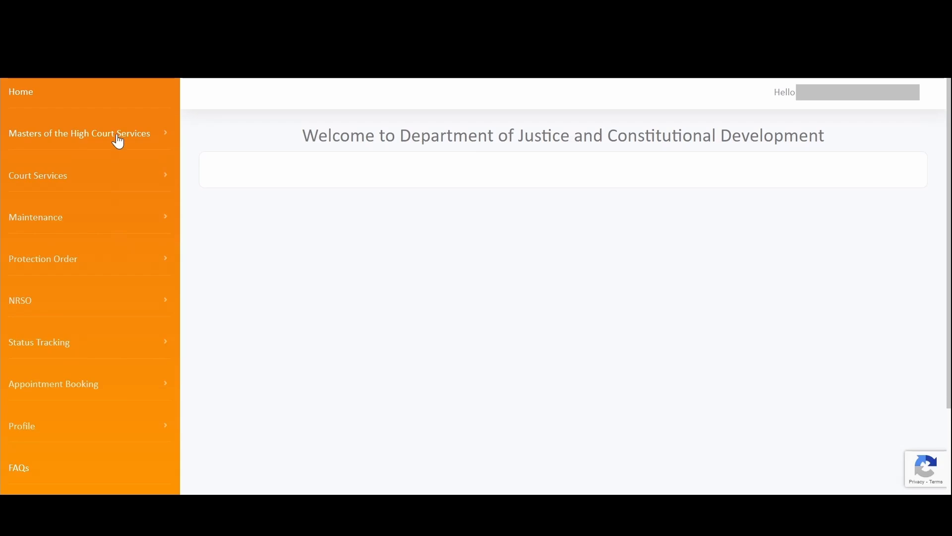
{"action": "scroll", "coordinate": [214, 184], "scroll_direction": "down", "scroll_amount": 3}
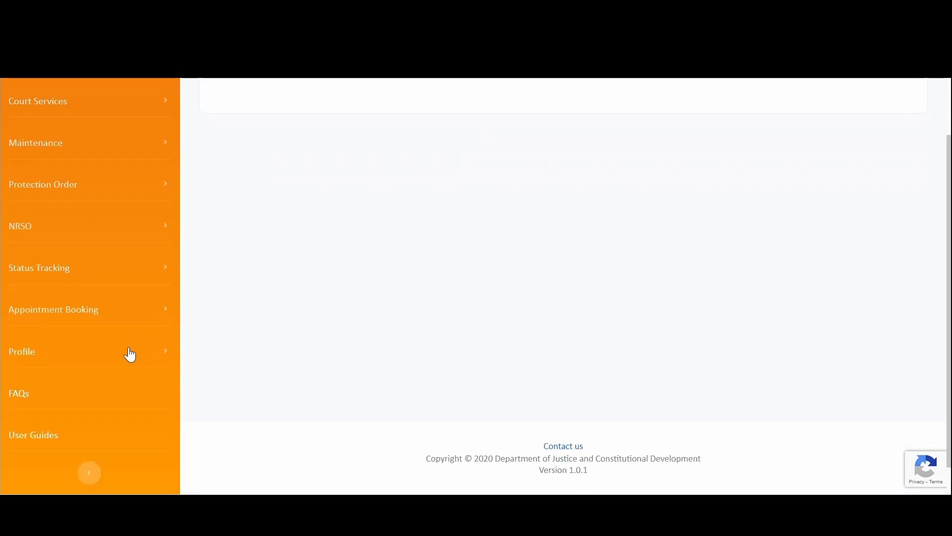
{"action": "left_click", "coordinate": [130, 348]}
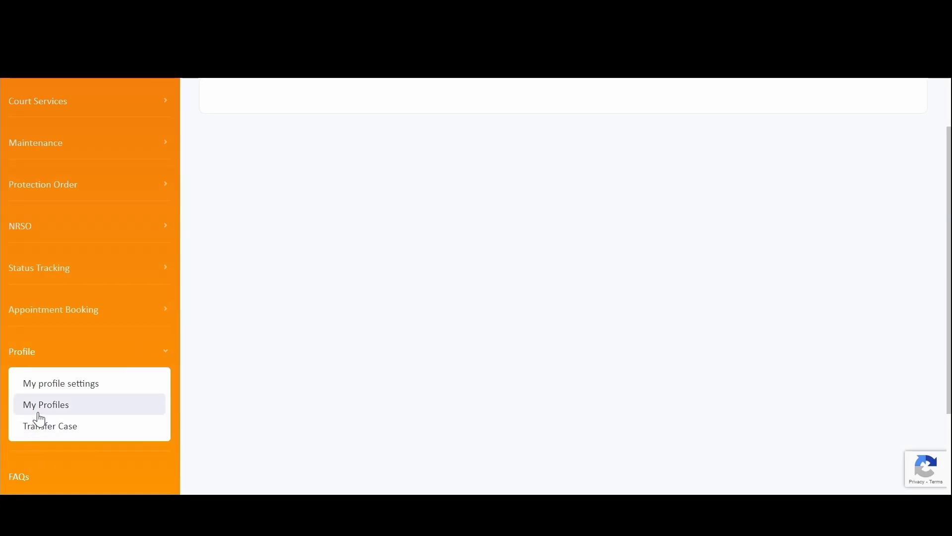
{"action": "left_click", "coordinate": [40, 415]}
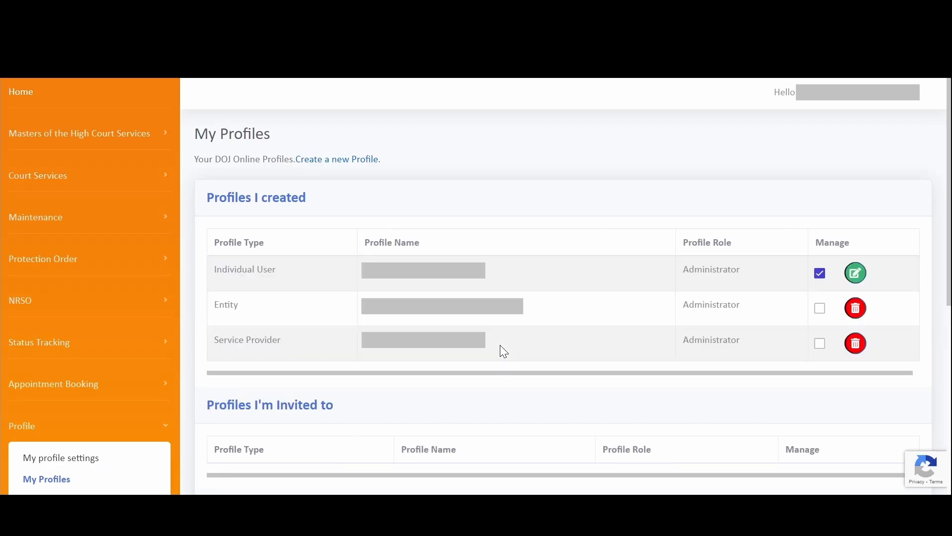
{"action": "left_click_drag", "start_coordinate": [214, 267], "coordinate": [278, 268]}
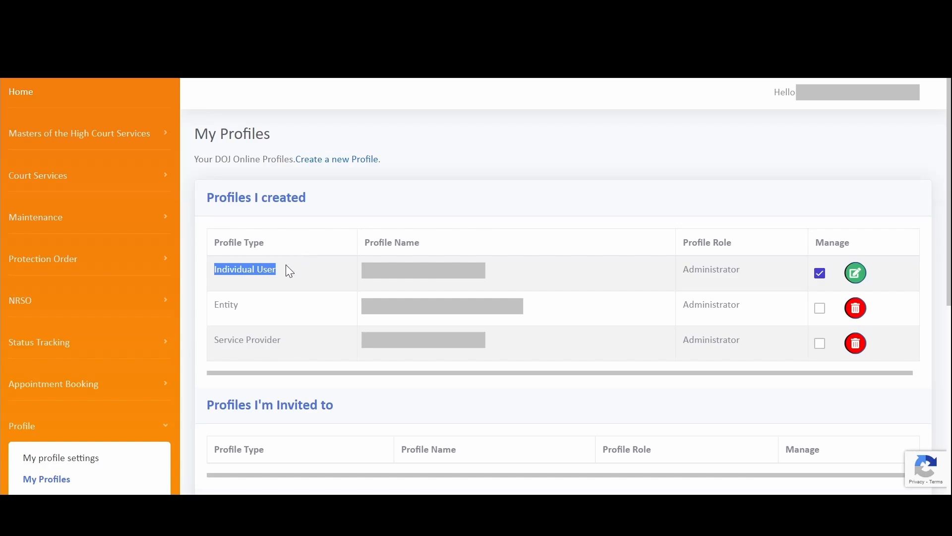
{"action": "left_click", "coordinate": [229, 306]}
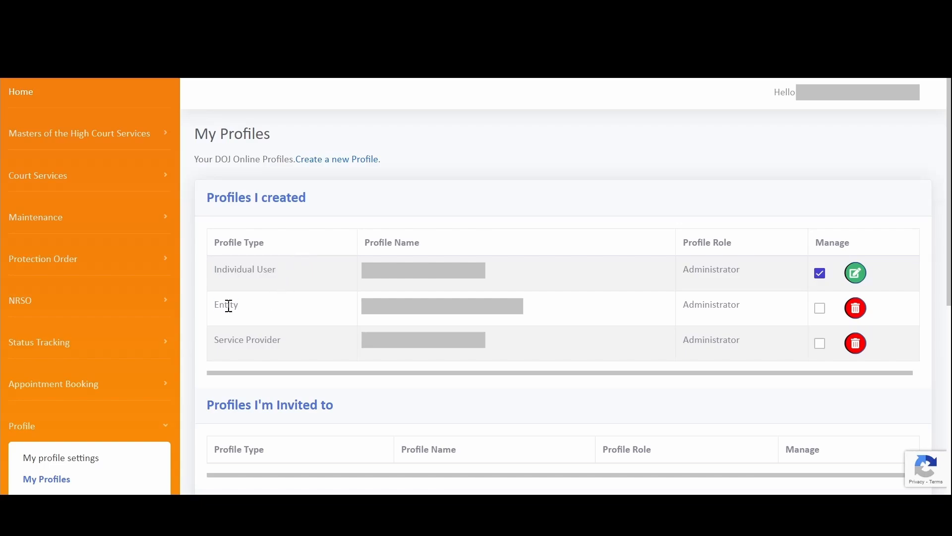
{"action": "double_click", "coordinate": [229, 306]}
{"action": "left_click_drag", "start_coordinate": [293, 344], "coordinate": [207, 347]}
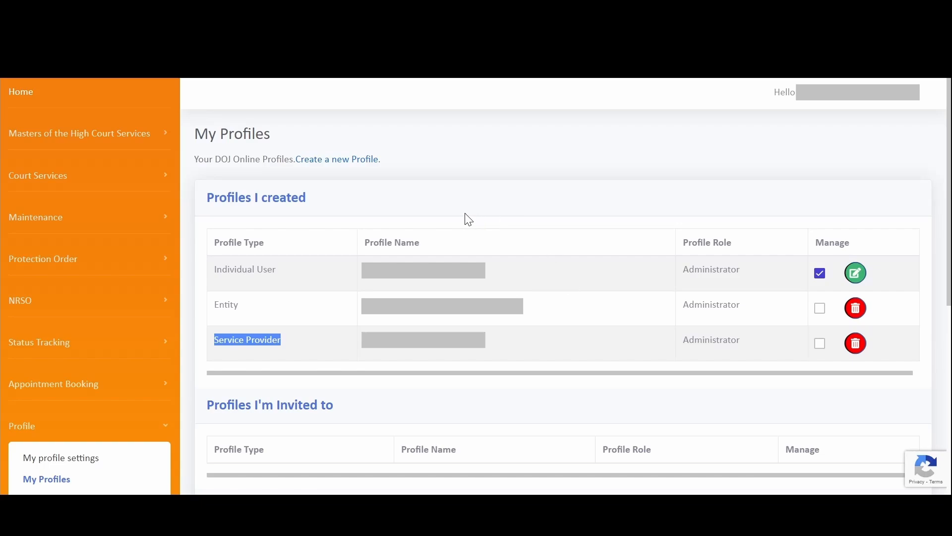
{"action": "scroll", "coordinate": [653, 276], "scroll_direction": "down", "scroll_amount": 2}
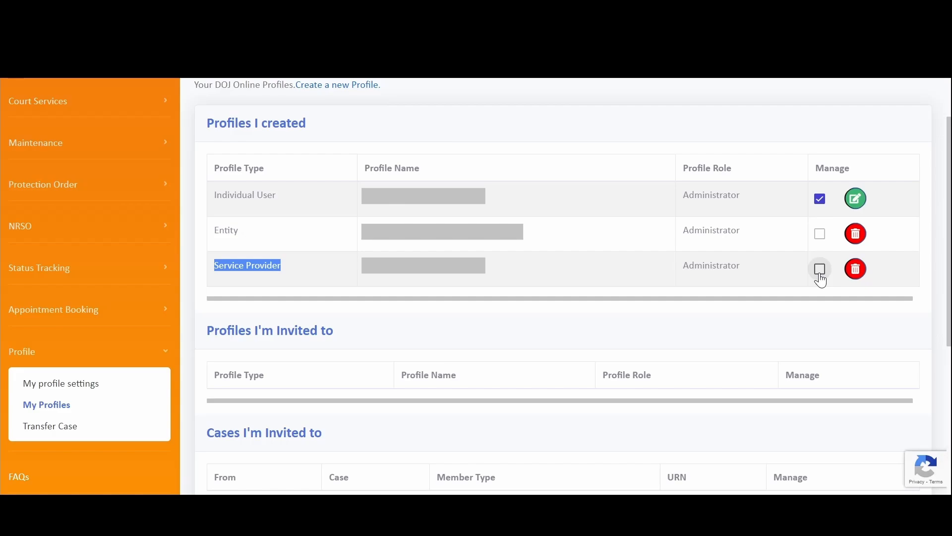
- Switch the active profile to Service Provider and expand Masters of the High Court Services
{"action": "left_click", "coordinate": [820, 272]}
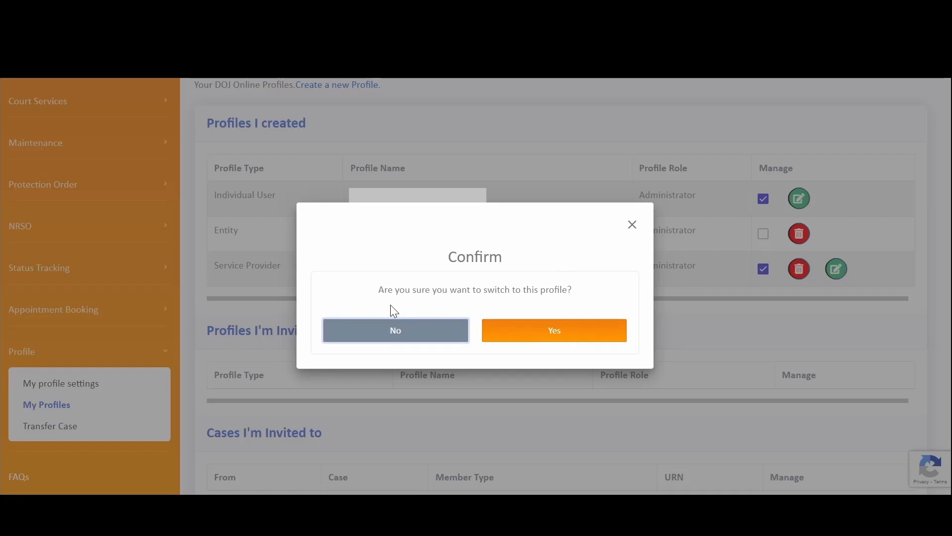
{"action": "left_click_drag", "start_coordinate": [376, 291], "coordinate": [587, 300]}
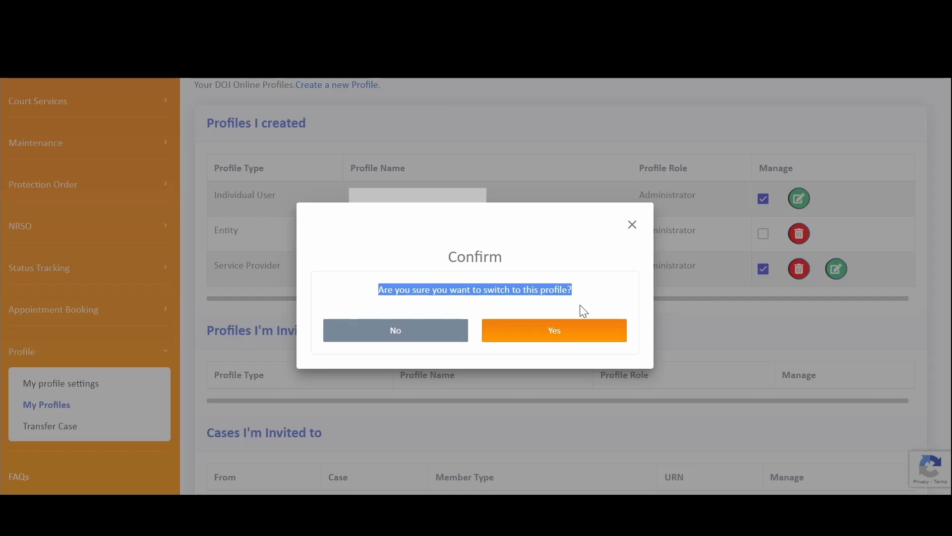
{"action": "left_click", "coordinate": [569, 337]}
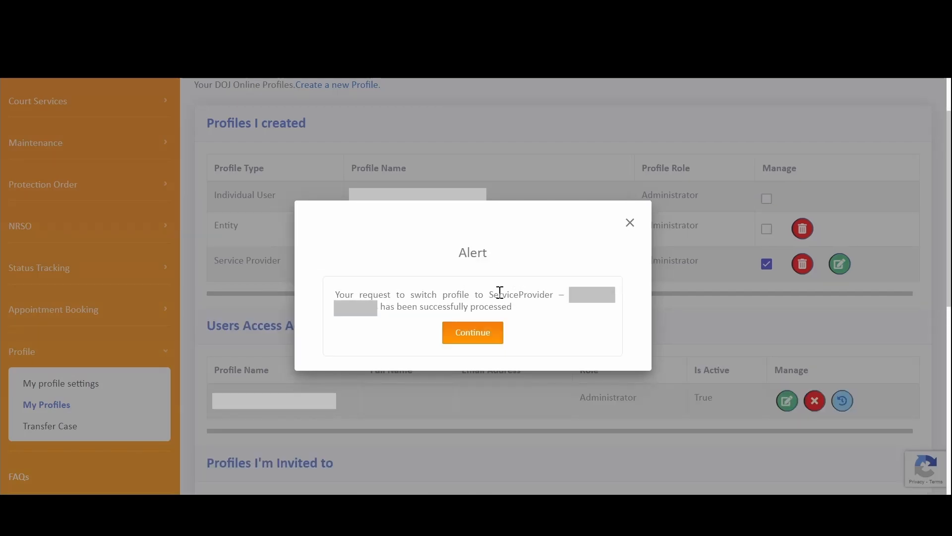
{"action": "left_click_drag", "start_coordinate": [335, 296], "coordinate": [602, 323]}
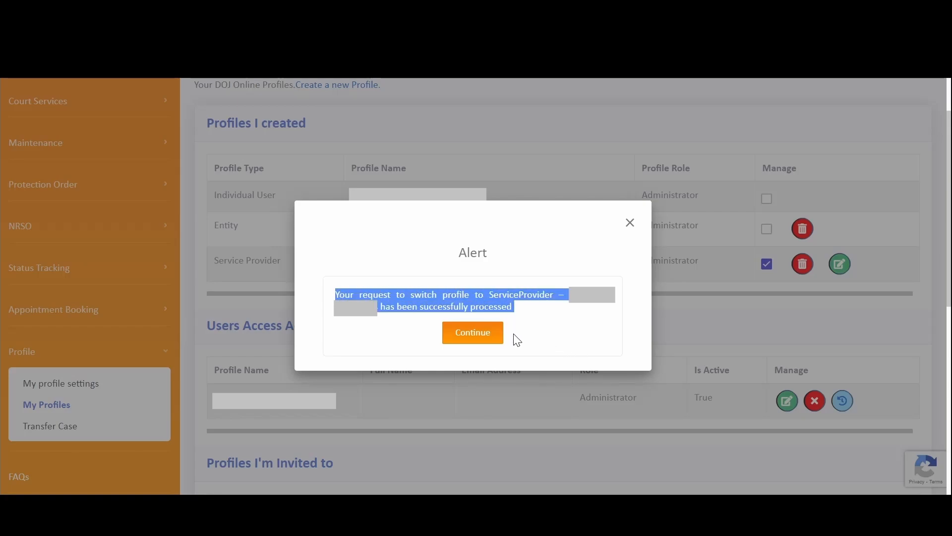
{"action": "left_click", "coordinate": [473, 342]}
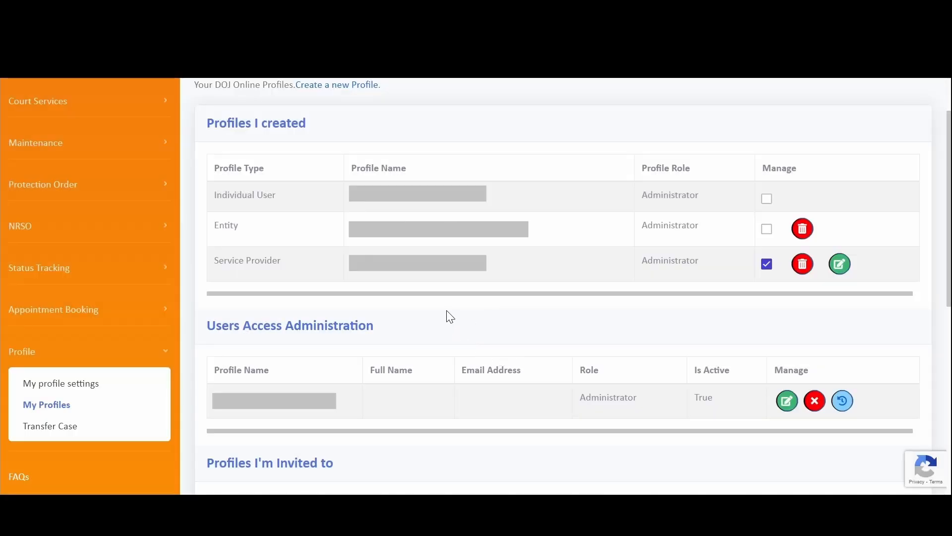
{"action": "scroll", "coordinate": [306, 261], "scroll_direction": "up", "scroll_amount": 2}
{"action": "left_click", "coordinate": [113, 135]}
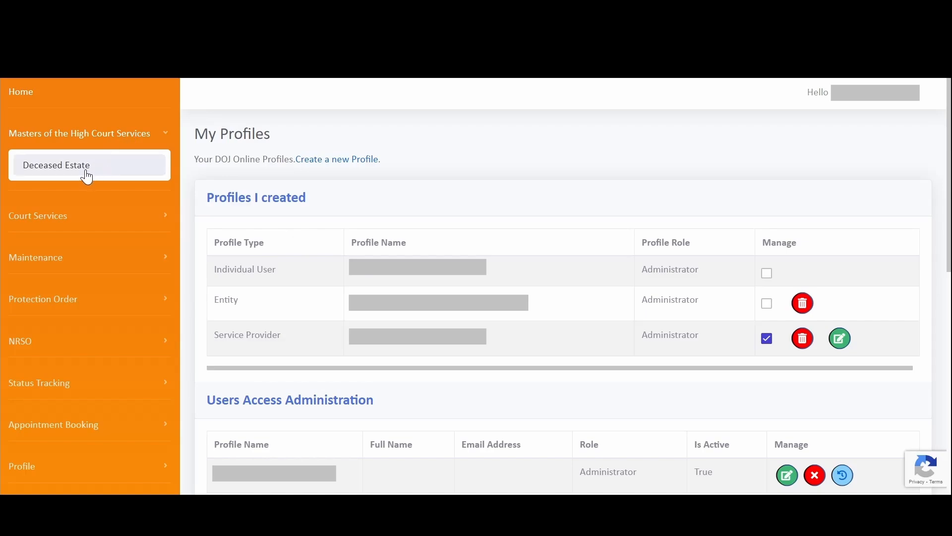
- Start a new Deceased Estate death notice application under the Service Provider profile
{"action": "left_click", "coordinate": [87, 176]}
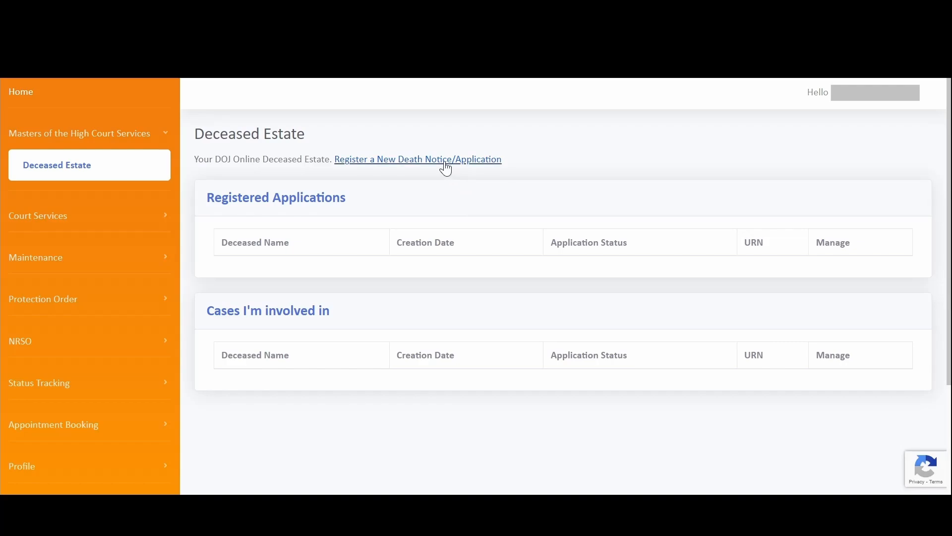
{"action": "left_click", "coordinate": [444, 163]}
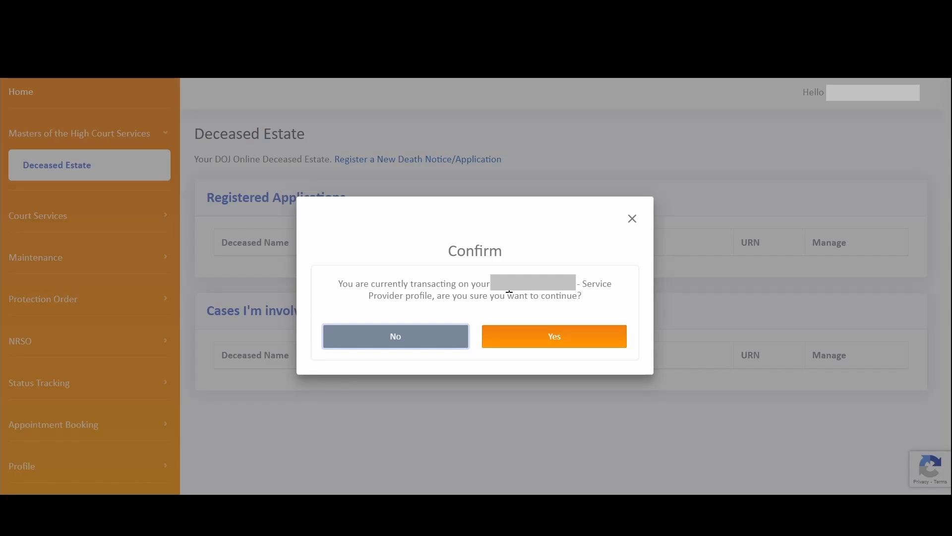
{"action": "left_click", "coordinate": [562, 339]}
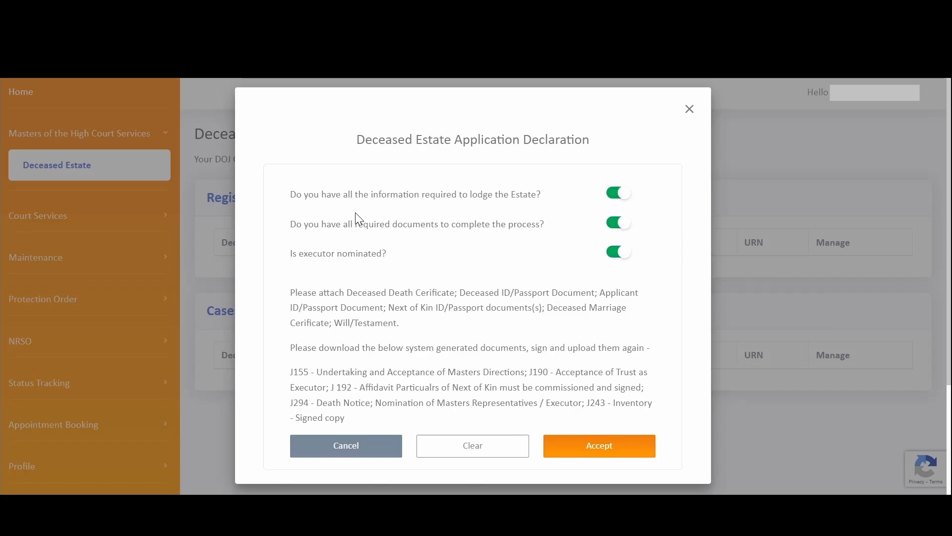
- Accept the estate declaration and review the blank Deceased Details form, including the residential address requirement
{"action": "left_click", "coordinate": [597, 449]}
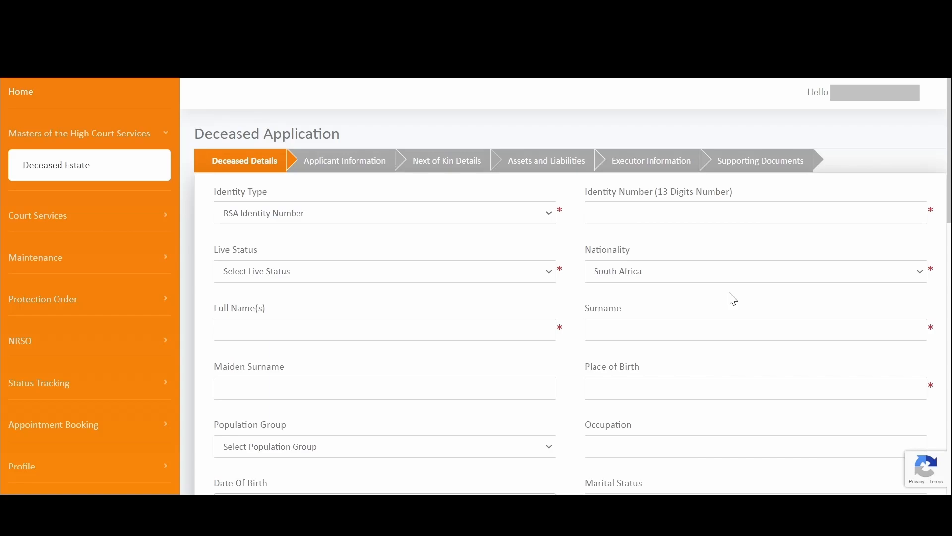
{"action": "scroll", "coordinate": [537, 206], "scroll_direction": "down", "scroll_amount": 5}
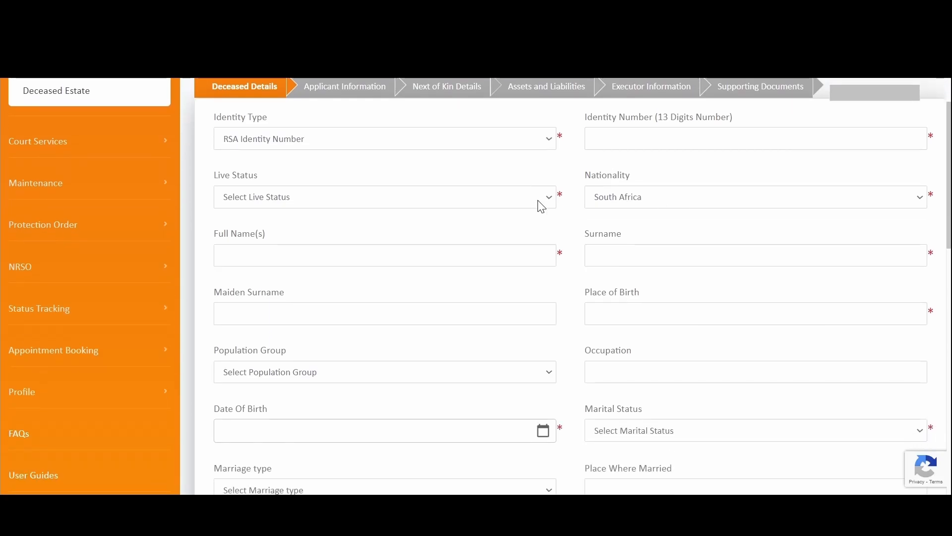
{"action": "scroll", "coordinate": [538, 207], "scroll_direction": "up", "scroll_amount": 5}
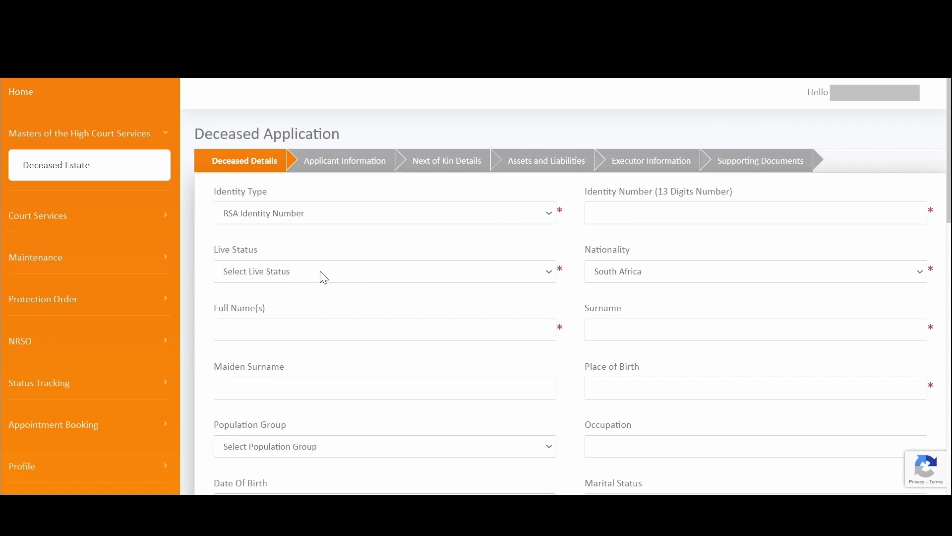
{"action": "scroll", "coordinate": [383, 252], "scroll_direction": "down", "scroll_amount": 1}
{"action": "scroll", "coordinate": [385, 251], "scroll_direction": "down", "scroll_amount": 1}
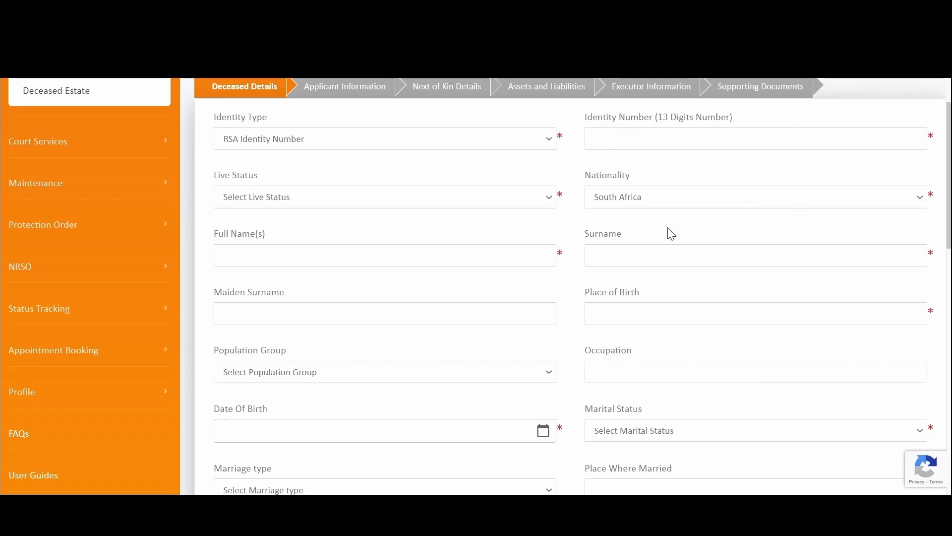
{"action": "scroll", "coordinate": [677, 233], "scroll_direction": "down", "scroll_amount": 9}
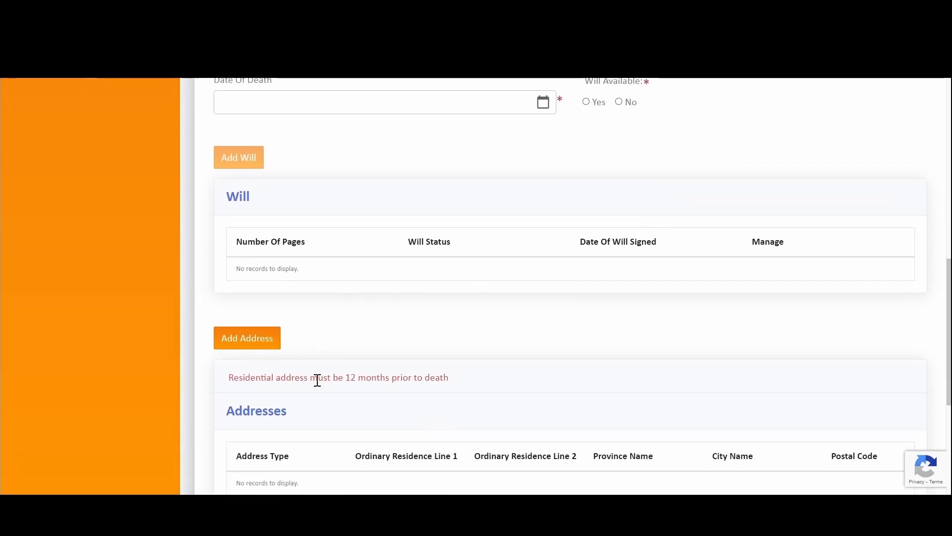
{"action": "left_click_drag", "start_coordinate": [228, 379], "coordinate": [498, 393]}
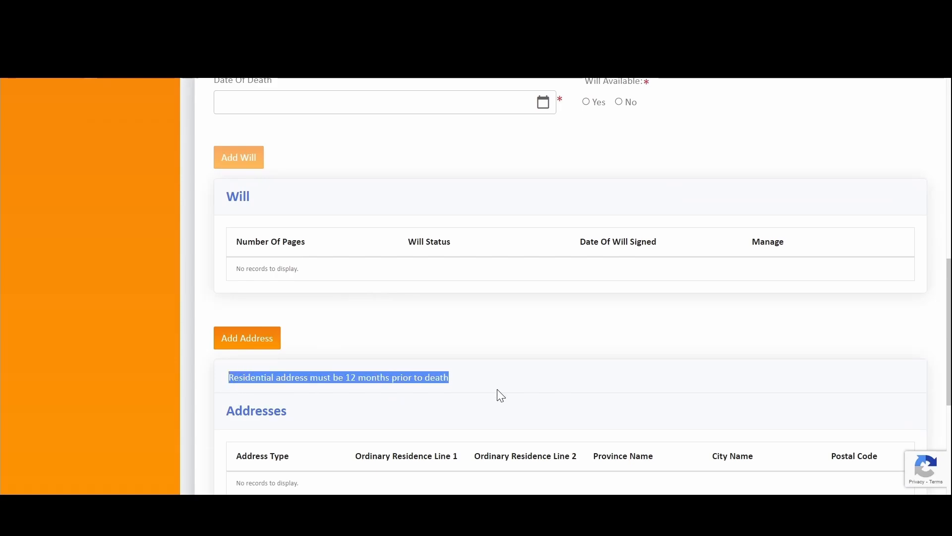
{"action": "scroll", "coordinate": [534, 253], "scroll_direction": "up", "scroll_amount": 10}
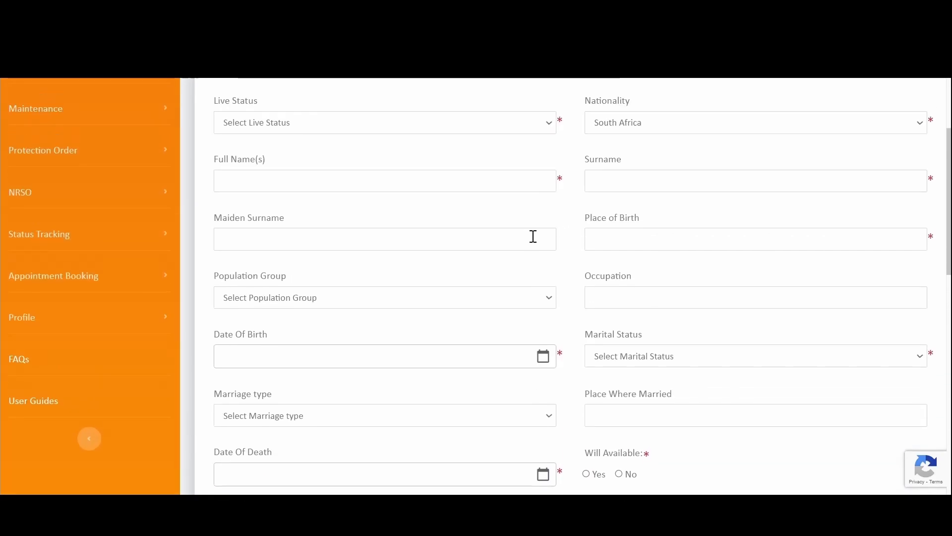
{"action": "scroll", "coordinate": [532, 226], "scroll_direction": "down", "scroll_amount": 12}
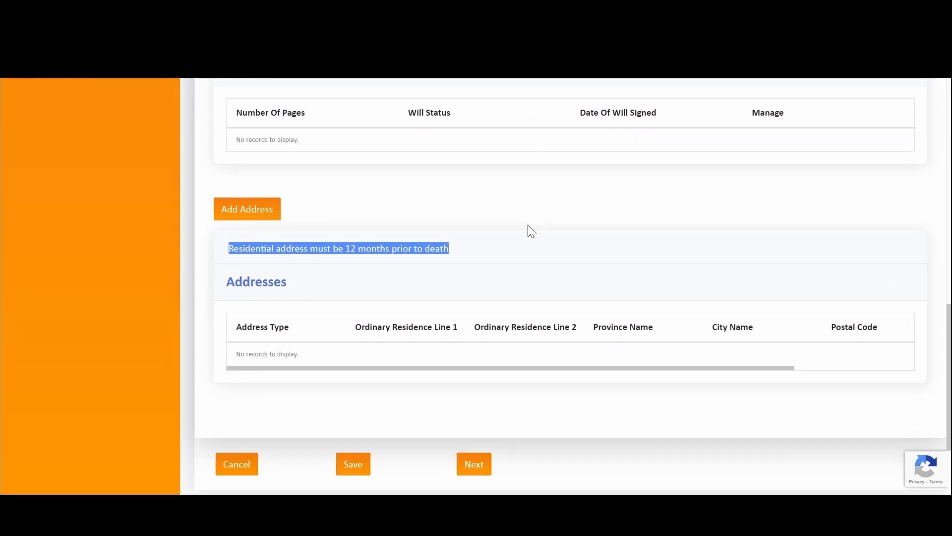
{"action": "scroll", "coordinate": [556, 229], "scroll_direction": "up", "scroll_amount": 8}
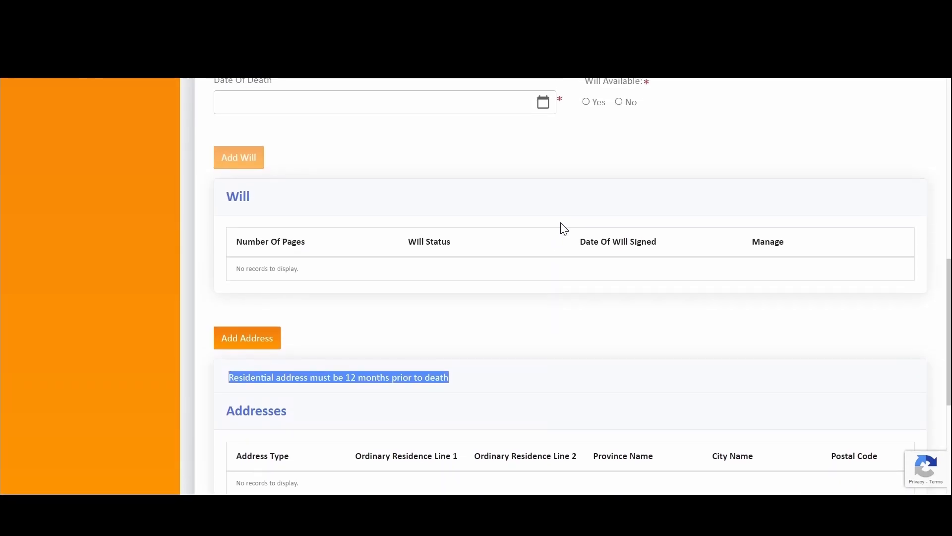
{"action": "scroll", "coordinate": [569, 229], "scroll_direction": "up", "scroll_amount": 8}
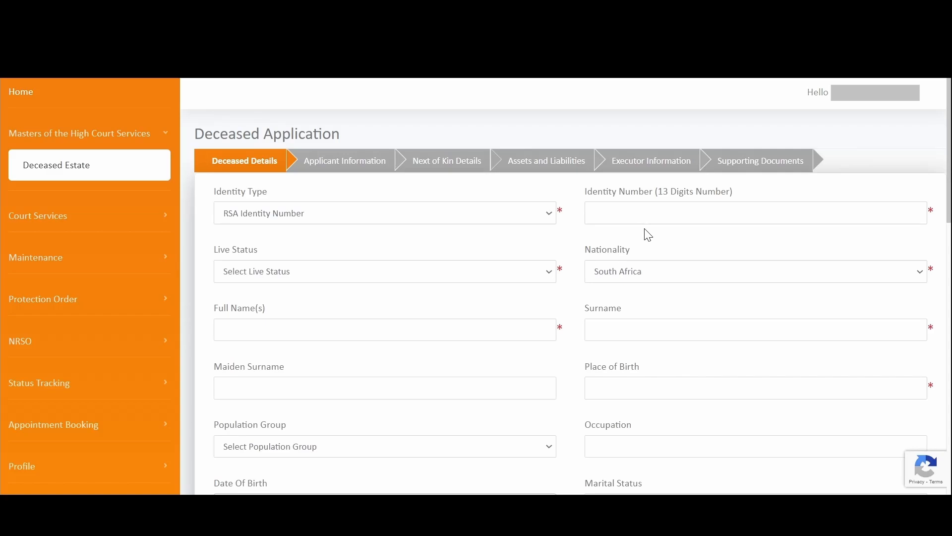
- Paste the deceased's identity number, fill in the names, and set place of birth to Johannesburg
{"action": "left_click", "coordinate": [624, 215]}
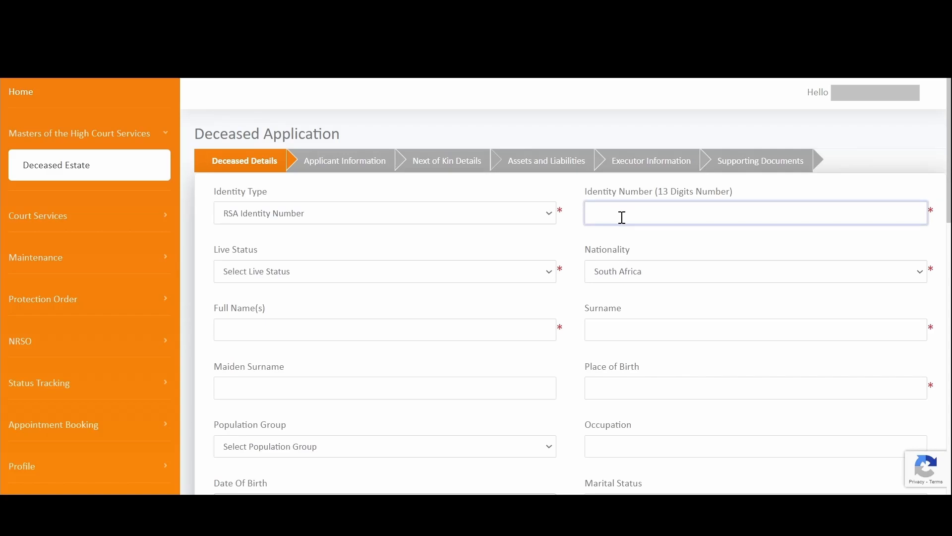
{"action": "key", "text": "ctrl+v"}
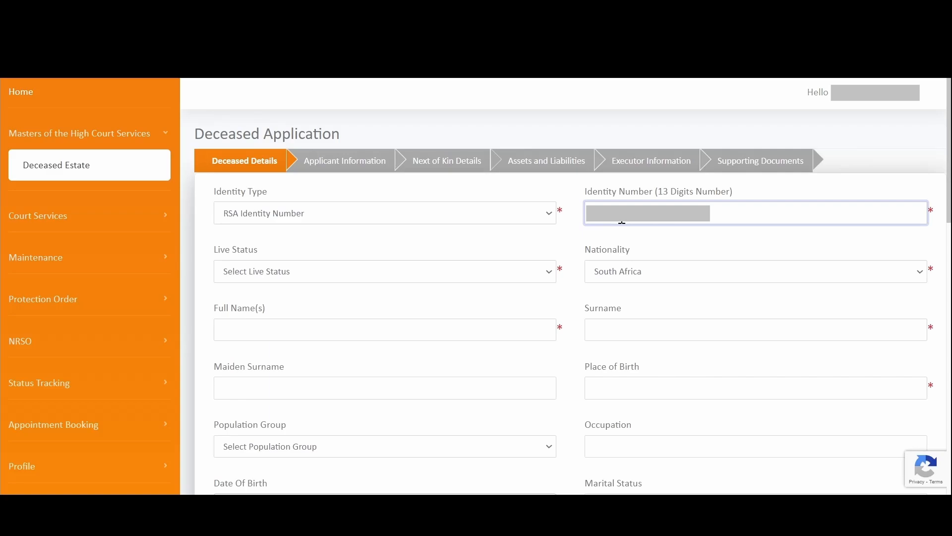
{"action": "left_click", "coordinate": [391, 323]}
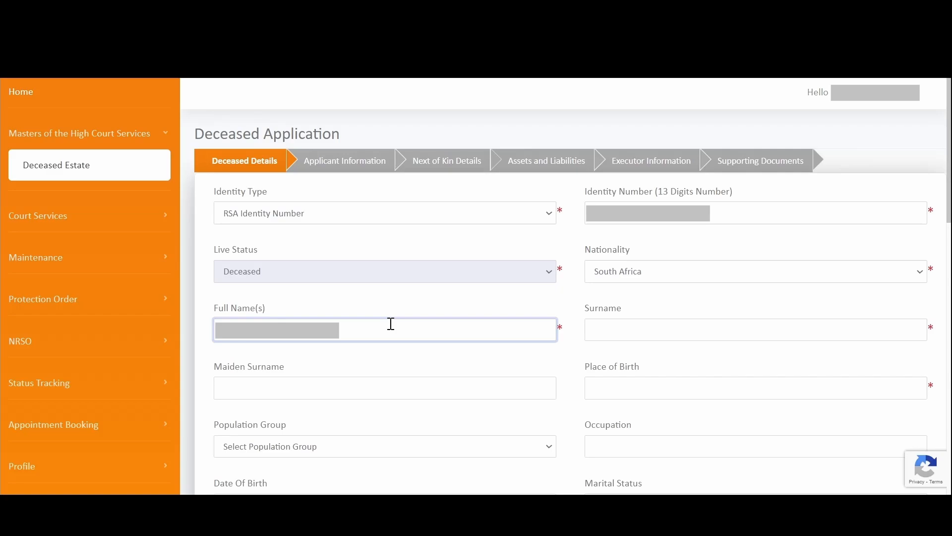
{"action": "key", "text": "Tab"}
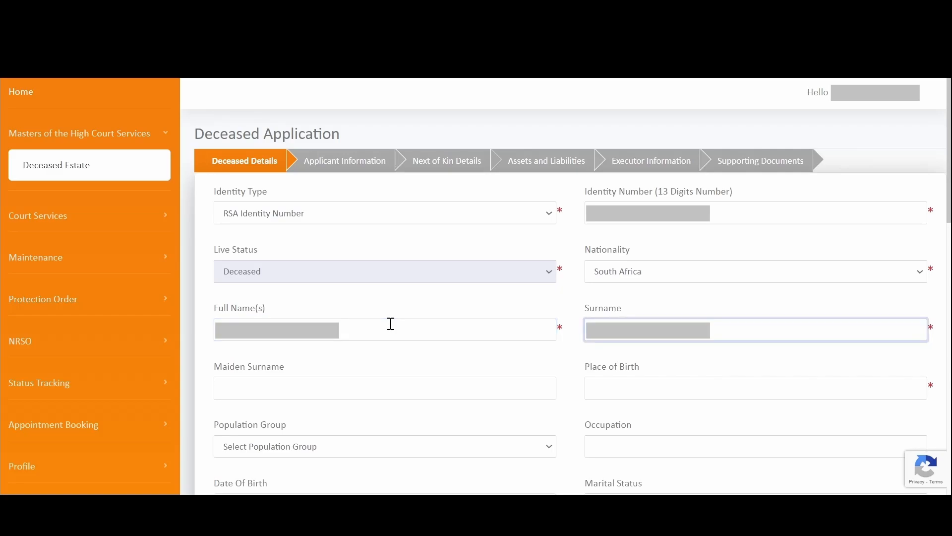
{"action": "left_click", "coordinate": [344, 385]}
{"action": "scroll", "coordinate": [397, 363], "scroll_direction": "down", "scroll_amount": 3}
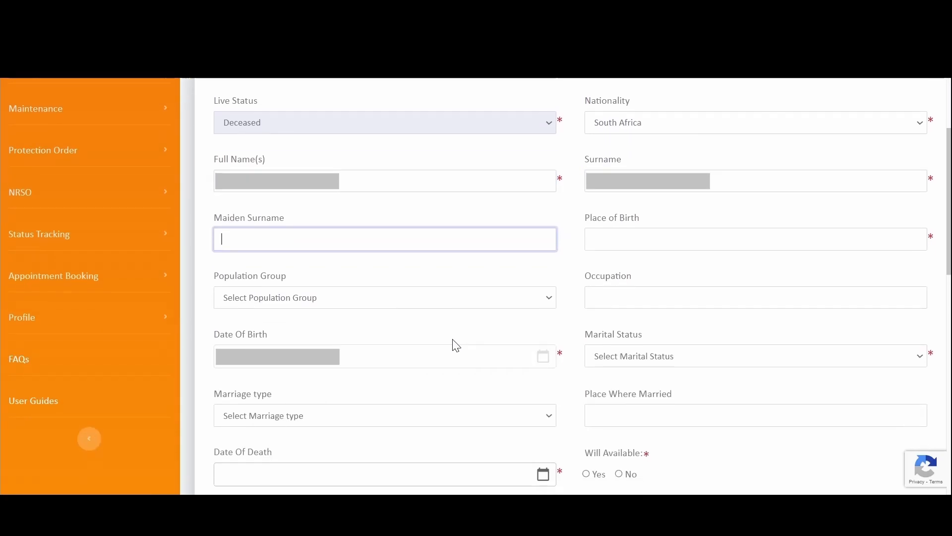
{"action": "left_click", "coordinate": [603, 237]}
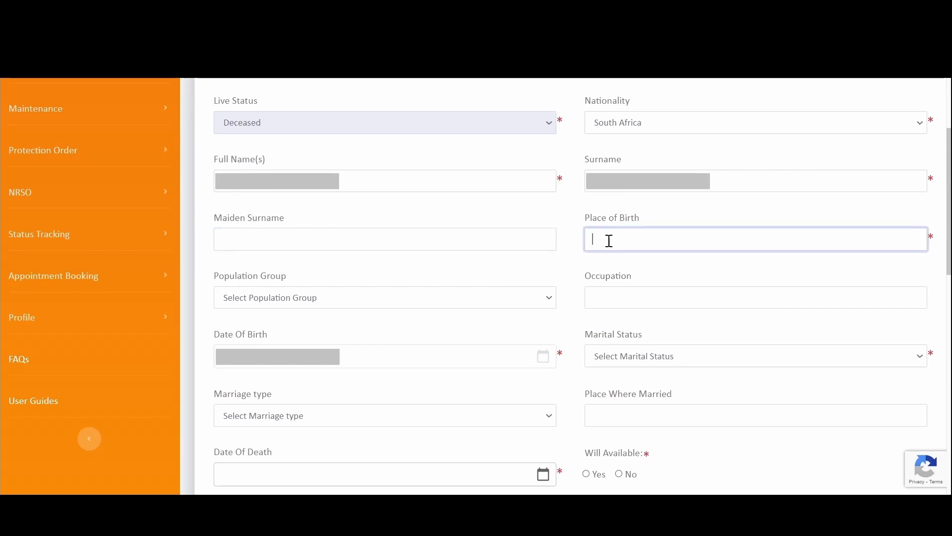
{"action": "type", "text": "Johanneburg"}
{"action": "scroll", "coordinate": [590, 289], "scroll_direction": "down", "scroll_amount": 2}
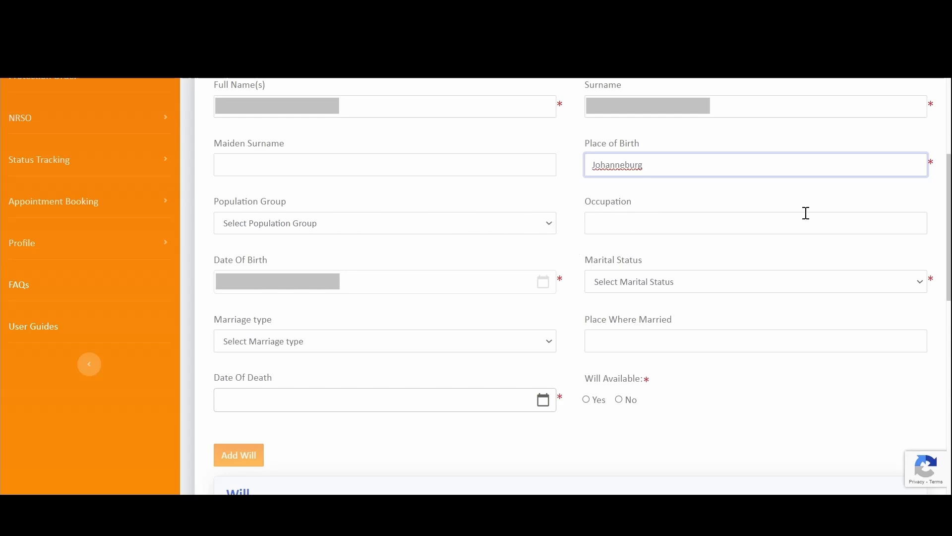
{"action": "key", "text": "BackSpace"}
- Set marital status Married, marriage type In Community of Property, married in Cape Town
{"action": "scroll", "coordinate": [777, 254], "scroll_direction": "down", "scroll_amount": 2}
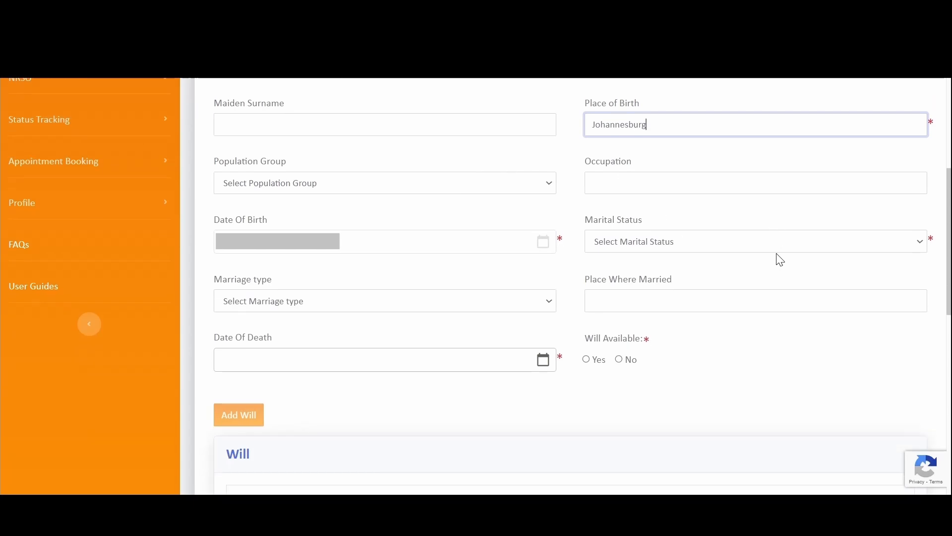
{"action": "scroll", "coordinate": [770, 247], "scroll_direction": "down", "scroll_amount": 2}
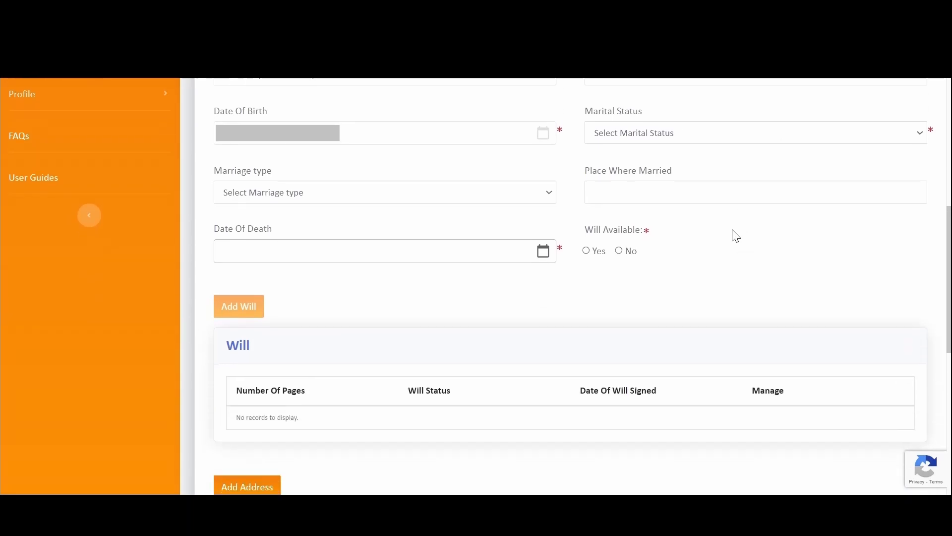
{"action": "left_click", "coordinate": [687, 142]}
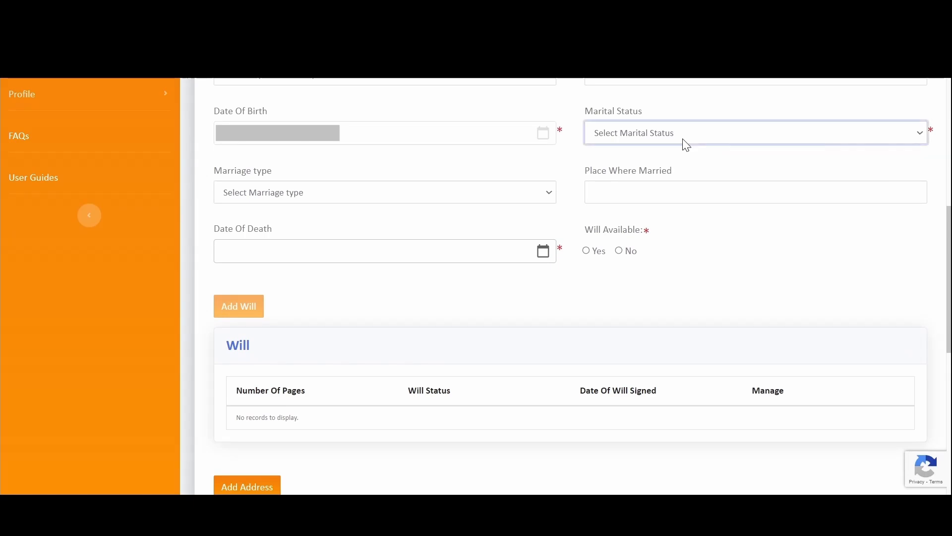
{"action": "left_click", "coordinate": [663, 183]}
{"action": "left_click", "coordinate": [498, 198]}
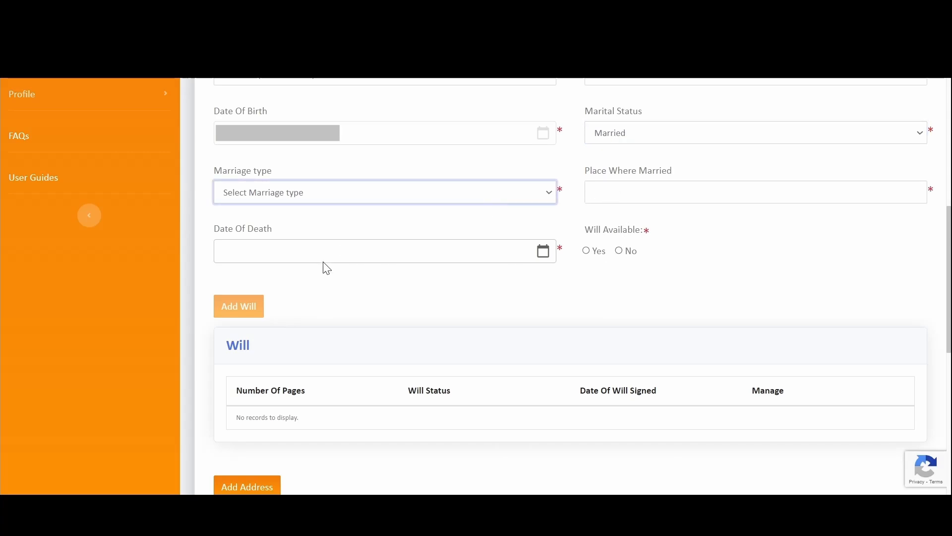
{"action": "left_click", "coordinate": [334, 254]}
{"action": "left_click", "coordinate": [639, 193]}
{"action": "type", "text": "Cape Town"}
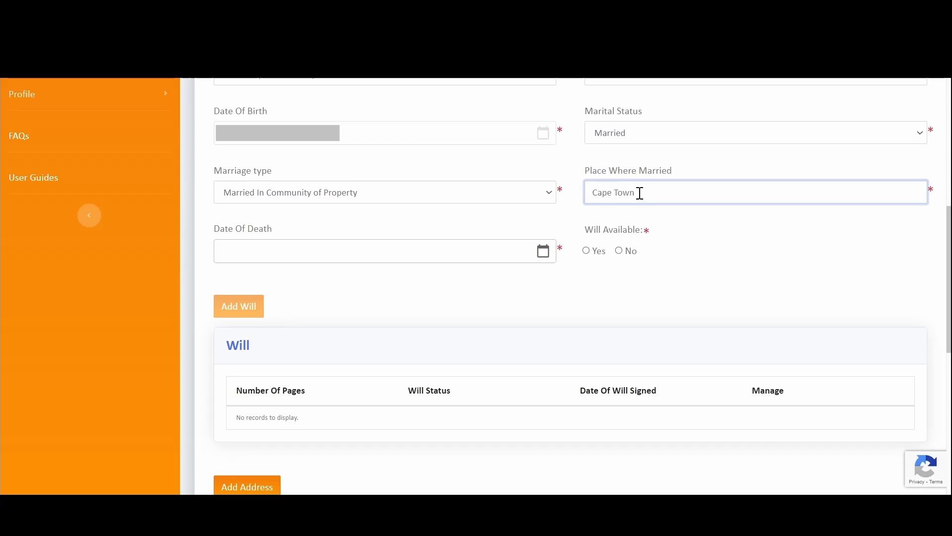
{"action": "scroll", "coordinate": [640, 193], "scroll_direction": "down", "scroll_amount": 3}
- Set the Date Of Death to 2023/02/07 using the calendar
{"action": "left_click", "coordinate": [544, 103]}
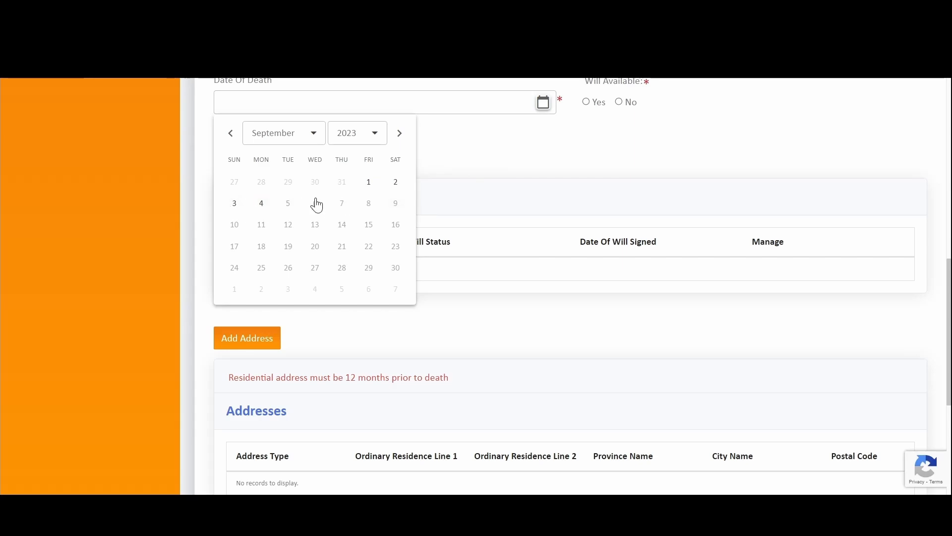
{"action": "left_click", "coordinate": [230, 133]}
{"action": "left_click", "coordinate": [230, 133]}
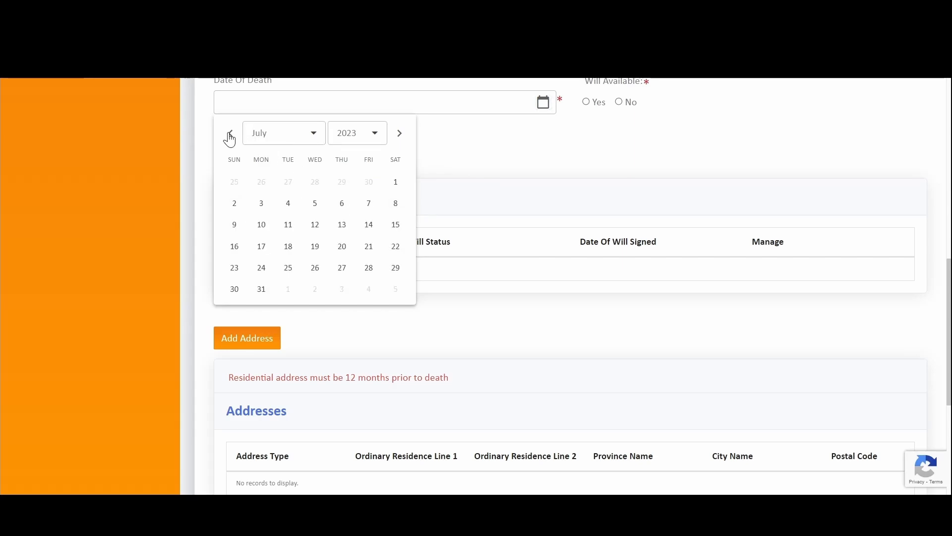
{"action": "left_click", "coordinate": [230, 133]}
{"action": "left_click", "coordinate": [231, 133]}
{"action": "left_click", "coordinate": [230, 133]}
{"action": "left_click", "coordinate": [230, 133]}
{"action": "left_click", "coordinate": [230, 133]}
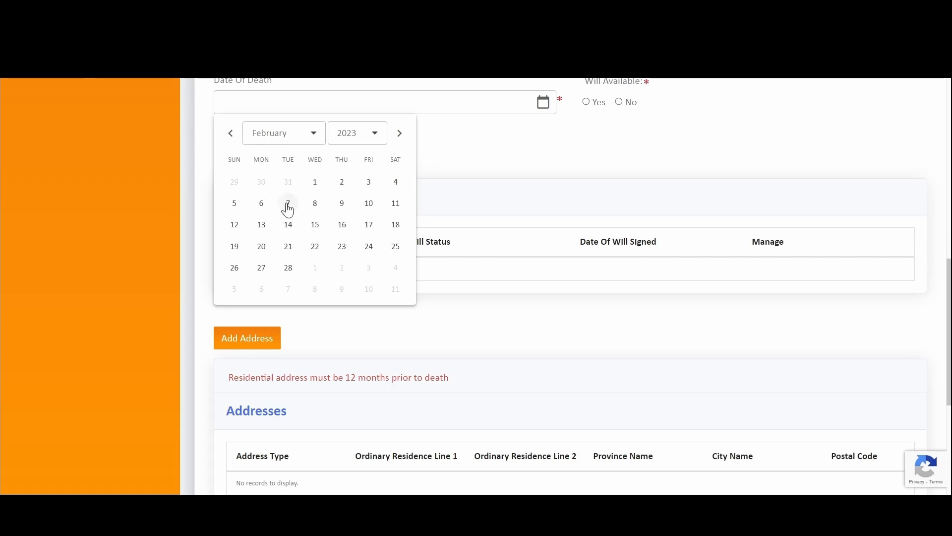
{"action": "left_click", "coordinate": [288, 204]}
{"action": "scroll", "coordinate": [563, 159], "scroll_direction": "up", "scroll_amount": 3}
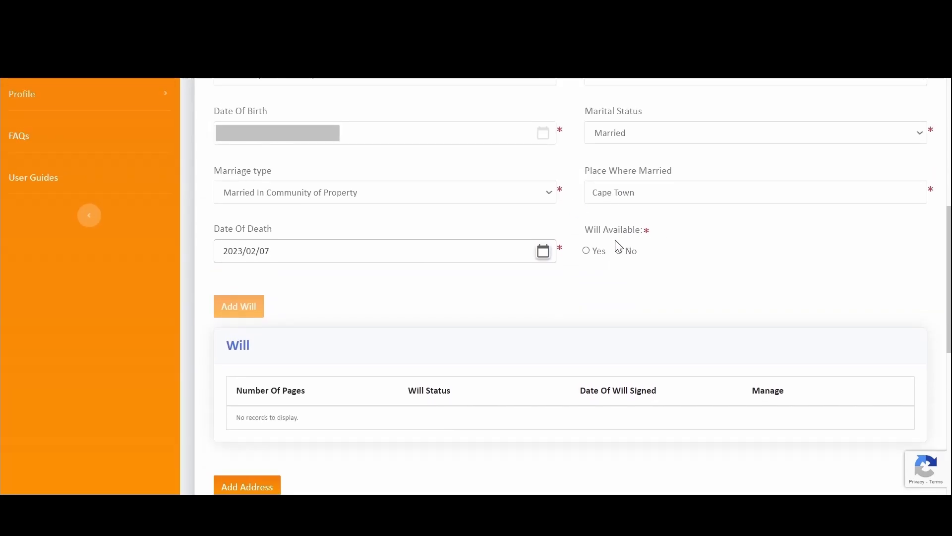
- Answer Yes to Will Available and Yes to the Joint Will question
{"action": "left_click", "coordinate": [587, 251]}
{"action": "scroll", "coordinate": [590, 274], "scroll_direction": "down", "scroll_amount": 3}
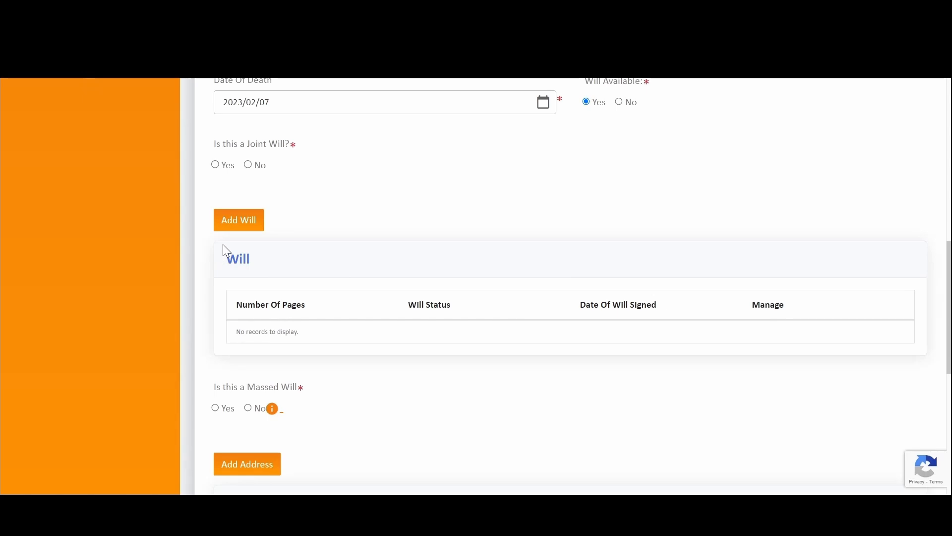
{"action": "left_click_drag", "start_coordinate": [223, 248], "coordinate": [629, 323]}
{"action": "scroll", "coordinate": [768, 297], "scroll_direction": "up", "scroll_amount": 3}
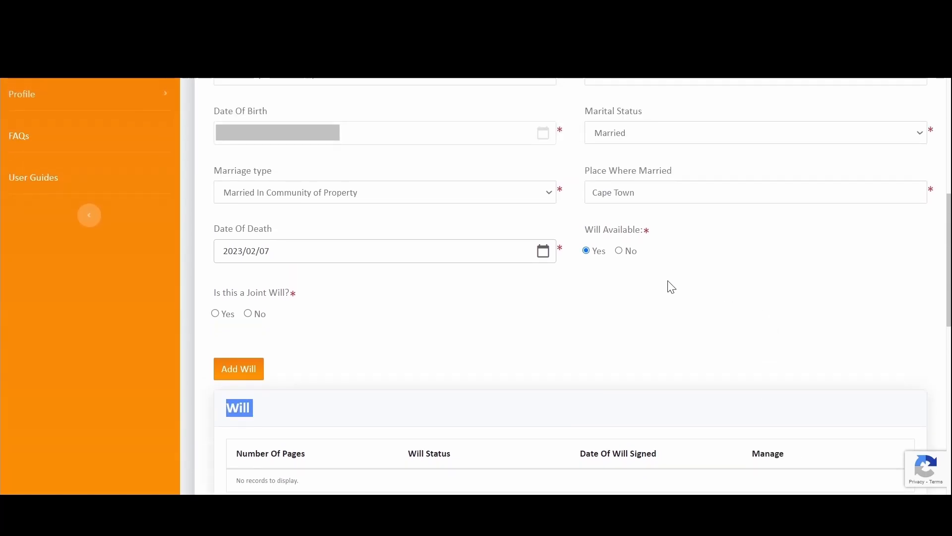
{"action": "left_click", "coordinate": [618, 252]}
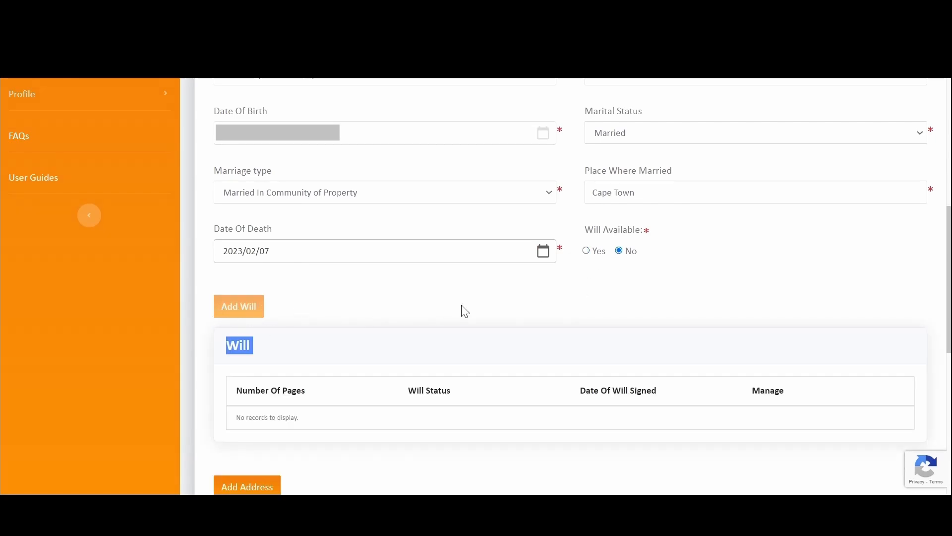
{"action": "left_click", "coordinate": [587, 251]}
{"action": "scroll", "coordinate": [477, 304], "scroll_direction": "down", "scroll_amount": 3}
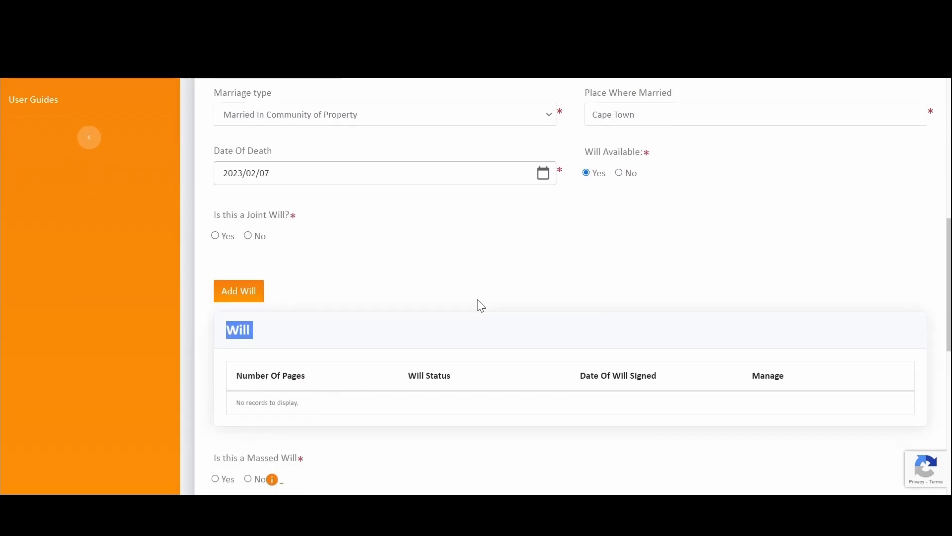
{"action": "scroll", "coordinate": [491, 259], "scroll_direction": "up", "scroll_amount": 2}
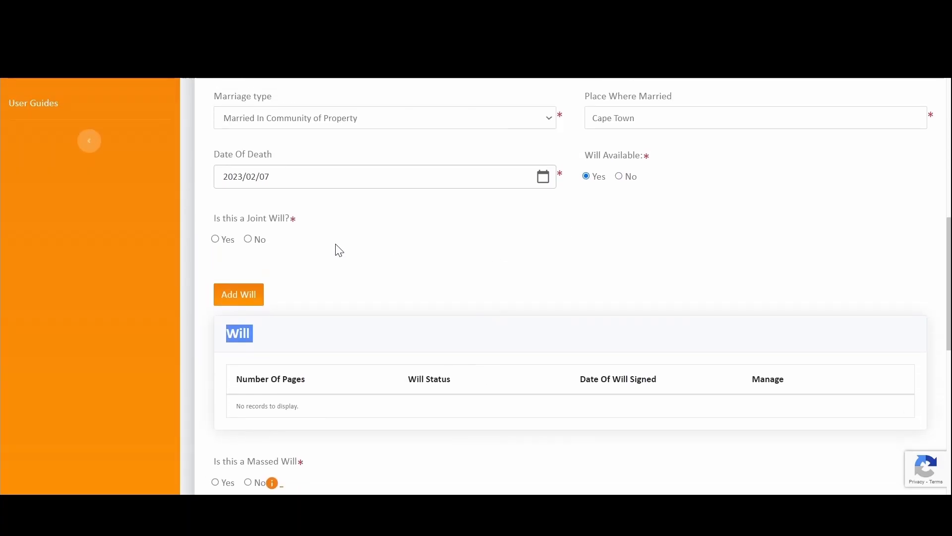
{"action": "left_click", "coordinate": [318, 273]}
{"action": "left_click_drag", "start_coordinate": [194, 223], "coordinate": [361, 244]}
{"action": "left_click", "coordinate": [362, 244]}
{"action": "left_click", "coordinate": [248, 240]}
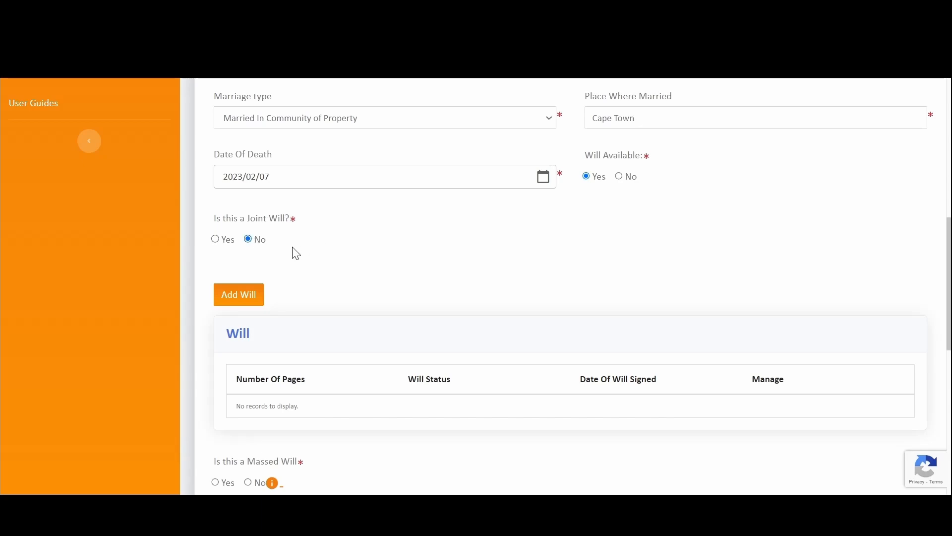
{"action": "scroll", "coordinate": [352, 253], "scroll_direction": "down", "scroll_amount": 1}
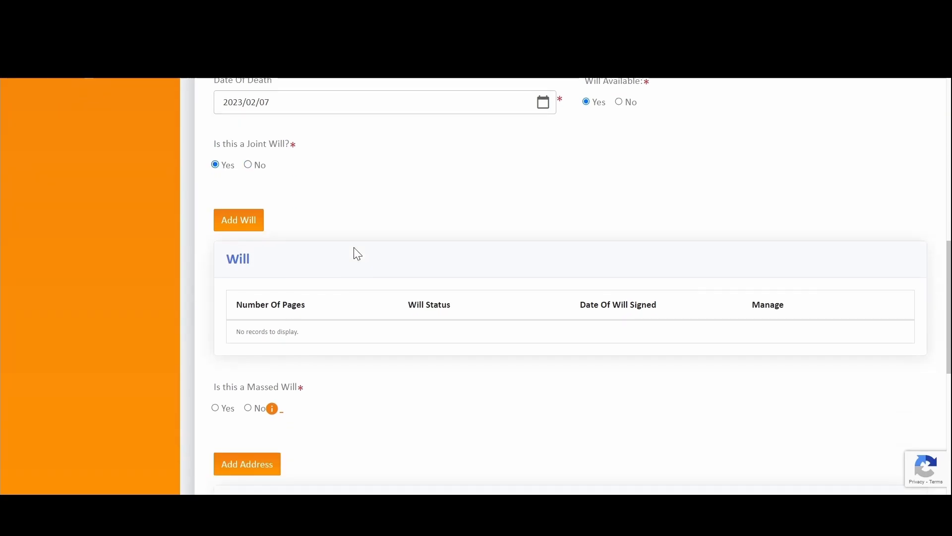
- Fill the Add Will form with status Pending and a first signing date, which is rejected
{"action": "left_click", "coordinate": [245, 221]}
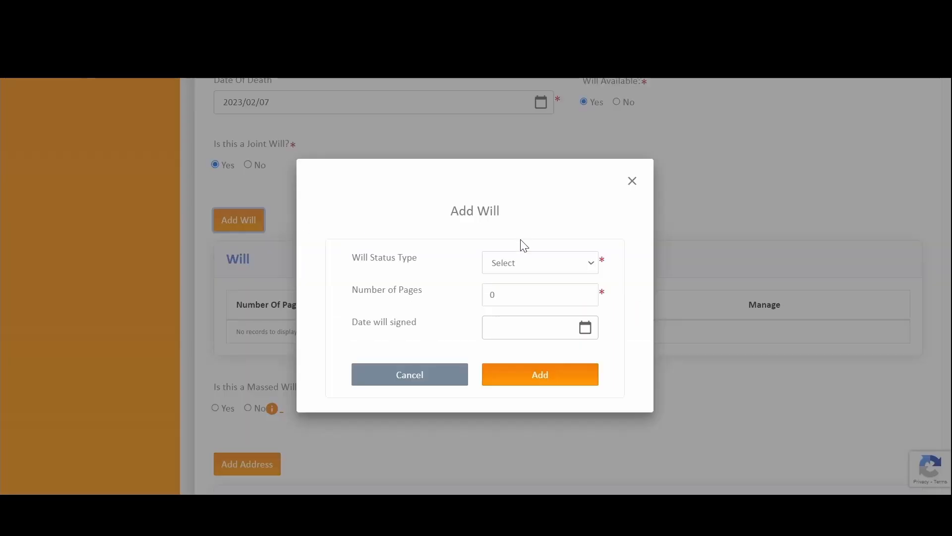
{"action": "left_click", "coordinate": [543, 262]}
{"action": "left_click", "coordinate": [536, 294]}
{"action": "left_click_drag", "start_coordinate": [526, 296], "coordinate": [458, 301]}
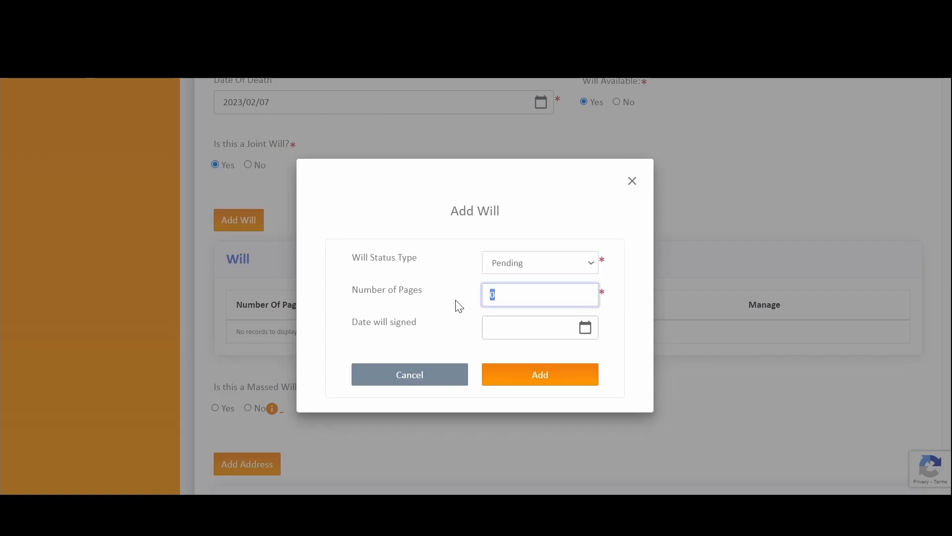
{"action": "left_click", "coordinate": [510, 266]}
{"action": "left_click", "coordinate": [518, 293]}
{"action": "left_click", "coordinate": [584, 328]}
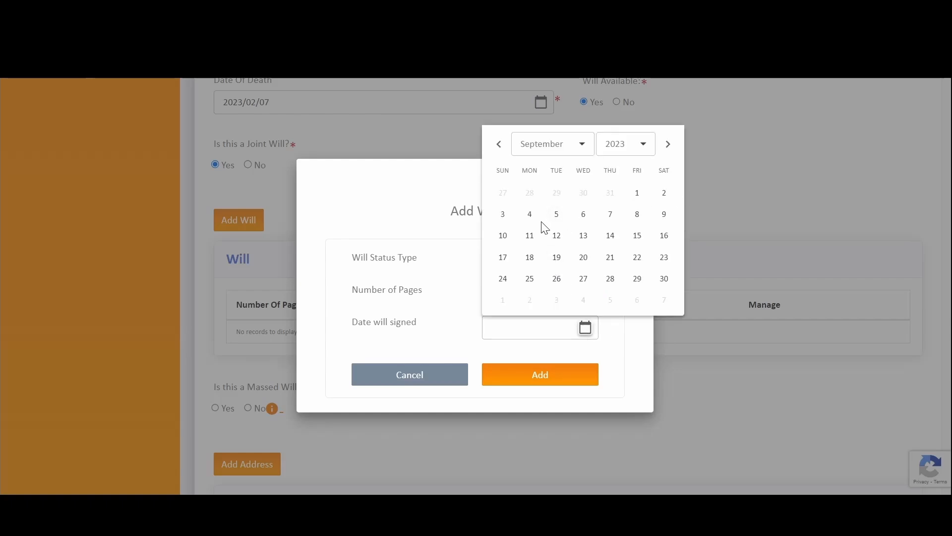
{"action": "double_click", "coordinate": [498, 145]}
{"action": "left_click", "coordinate": [498, 145]}
{"action": "left_click", "coordinate": [530, 214]}
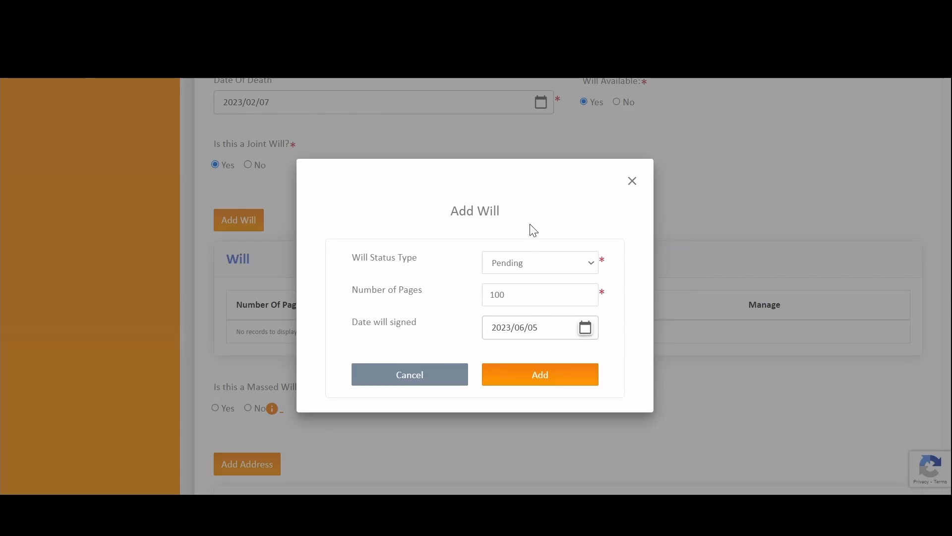
{"action": "left_click", "coordinate": [536, 379]}
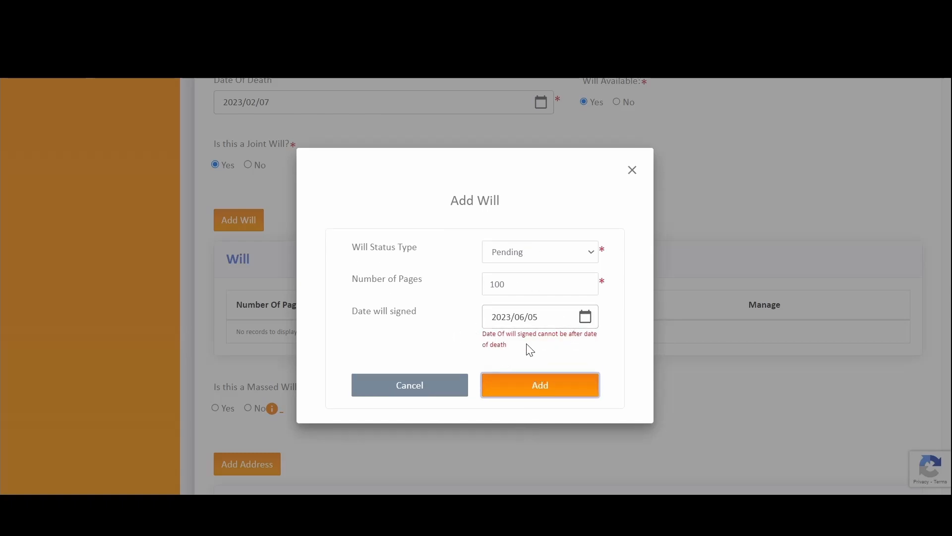
{"action": "left_click_drag", "start_coordinate": [530, 350], "coordinate": [478, 341]}
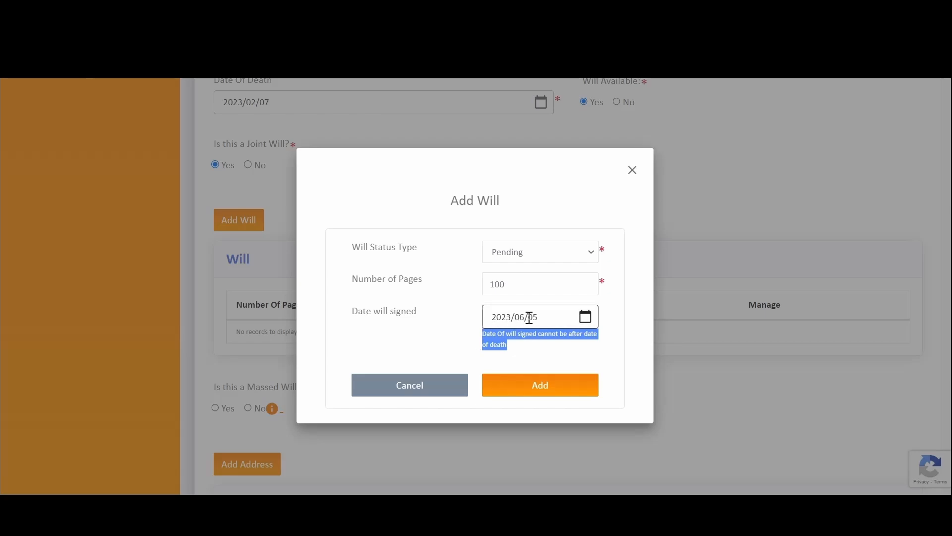
- Correct the will signing date to 2023/01/02 and add the 100-page Pending will
{"action": "left_click", "coordinate": [587, 318]}
{"action": "left_click", "coordinate": [499, 133]}
{"action": "left_click", "coordinate": [499, 133]}
{"action": "left_click", "coordinate": [499, 133]}
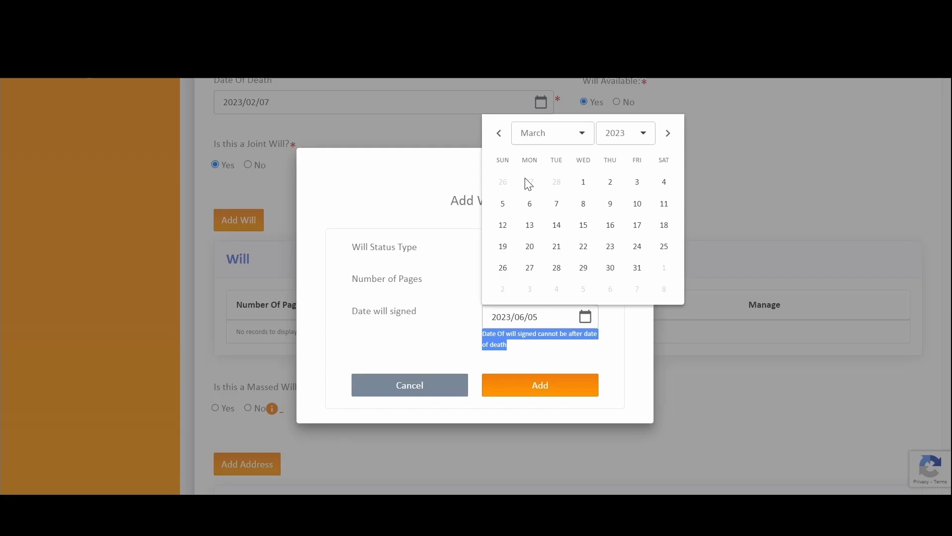
{"action": "left_click", "coordinate": [530, 204]}
{"action": "left_click", "coordinate": [540, 392]}
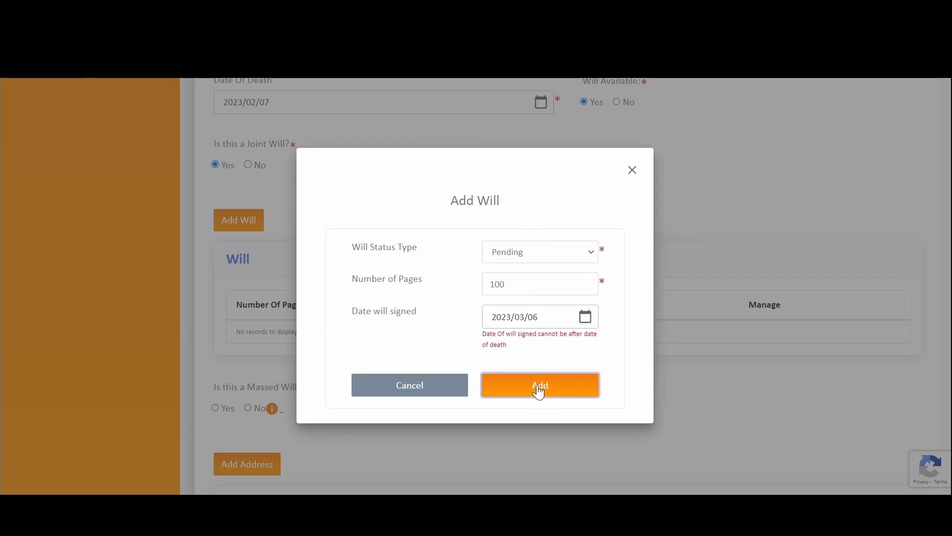
{"action": "left_click", "coordinate": [586, 316]}
{"action": "left_click", "coordinate": [499, 133]}
{"action": "left_click", "coordinate": [499, 133]}
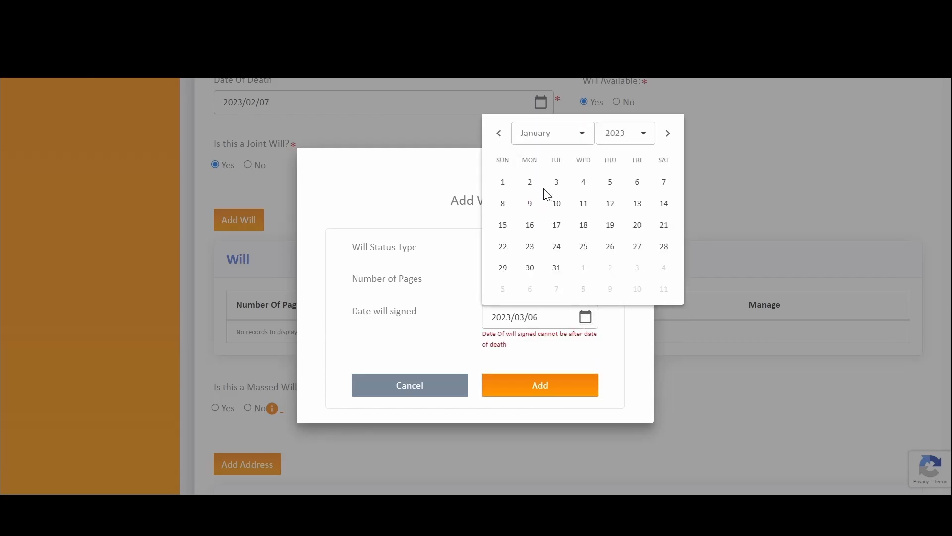
{"action": "left_click", "coordinate": [529, 182]}
{"action": "left_click", "coordinate": [533, 385]}
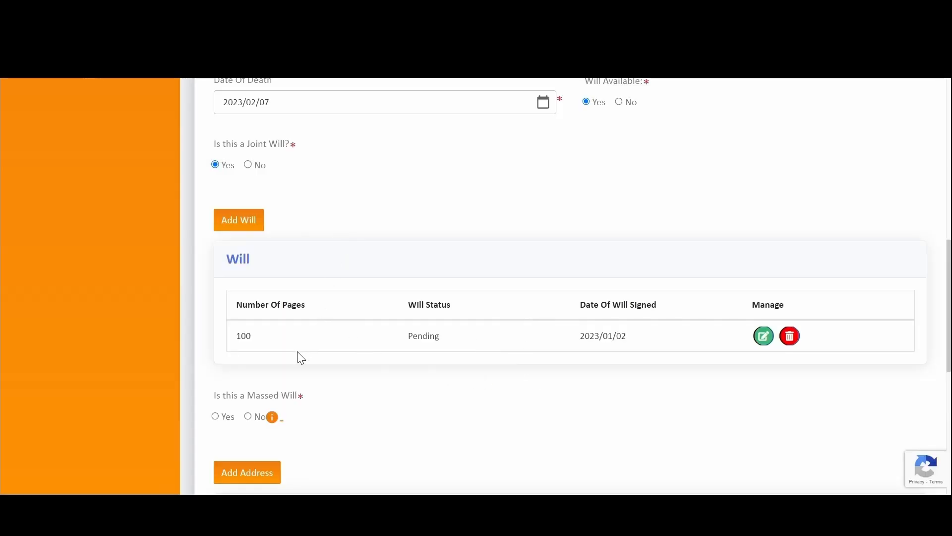
- Check the new will row and answer No to Is this a Massed Will
{"action": "left_click_drag", "start_coordinate": [235, 334], "coordinate": [693, 343]}
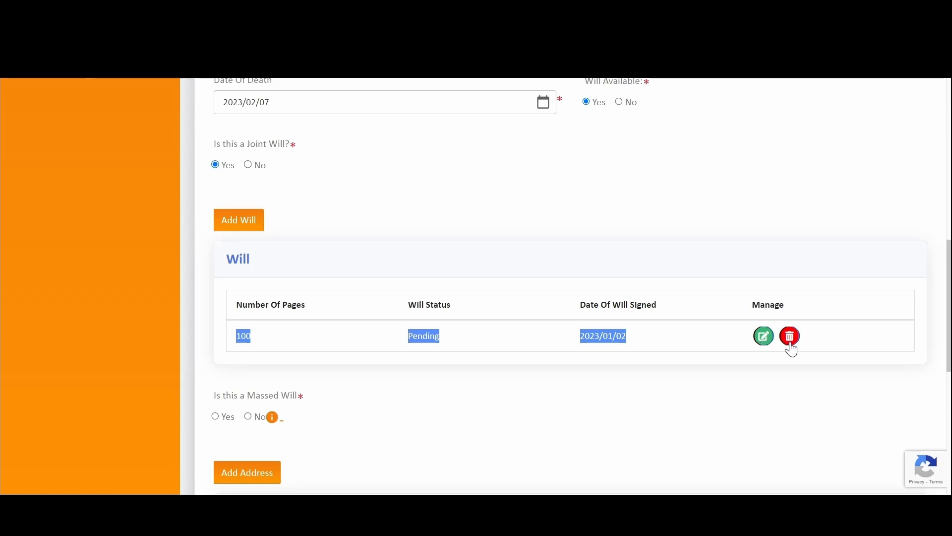
{"action": "scroll", "coordinate": [787, 346], "scroll_direction": "down", "scroll_amount": 3}
{"action": "scroll", "coordinate": [422, 278], "scroll_direction": "down", "scroll_amount": 2}
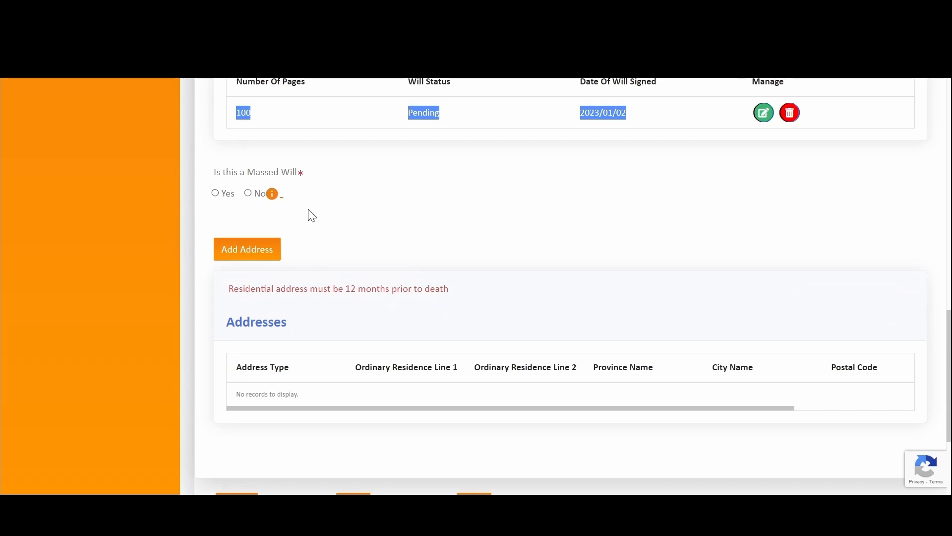
{"action": "scroll", "coordinate": [400, 213], "scroll_direction": "up", "scroll_amount": 4}
{"action": "scroll", "coordinate": [398, 198], "scroll_direction": "down", "scroll_amount": 4}
{"action": "left_click", "coordinate": [215, 193]}
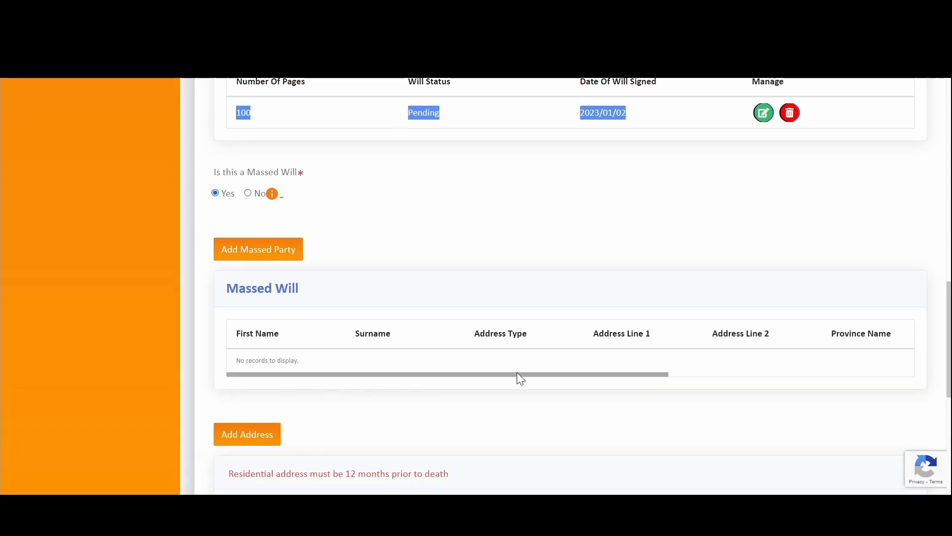
{"action": "left_click", "coordinate": [248, 194]}
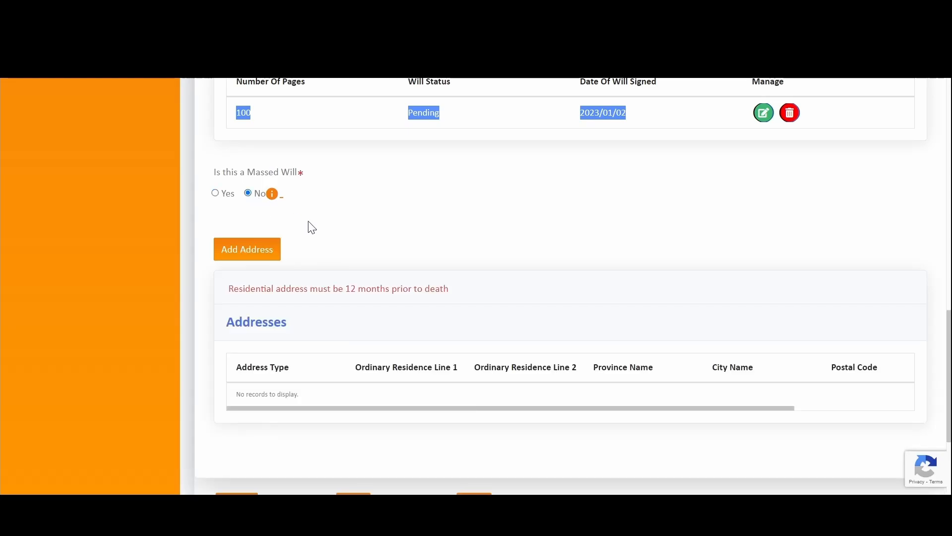
{"action": "scroll", "coordinate": [402, 199], "scroll_direction": "down", "scroll_amount": 2}
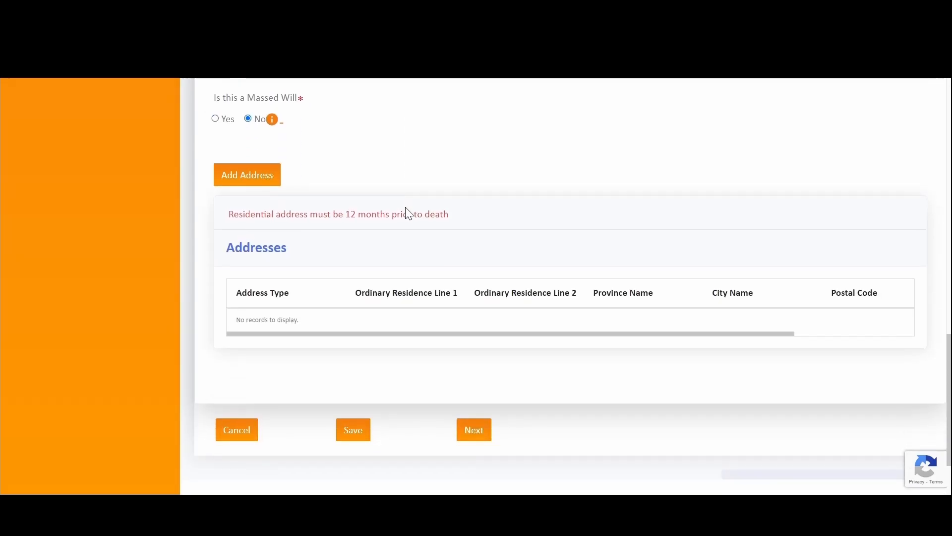
{"action": "double_click", "coordinate": [230, 216]}
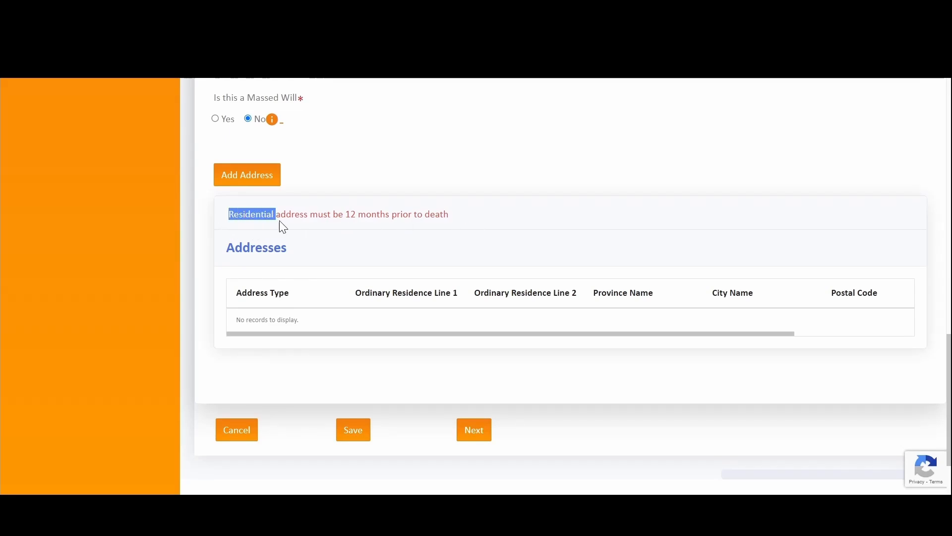
{"action": "left_click_drag", "start_coordinate": [280, 221], "coordinate": [469, 224]}
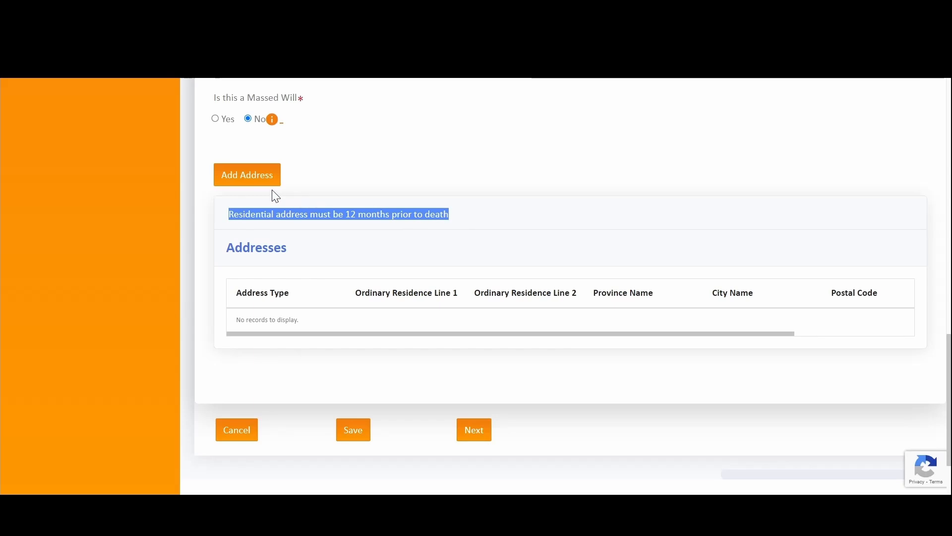
- Start a new Residential Address and fill in address lines 1 and 2
{"action": "left_click", "coordinate": [247, 177]}
{"action": "left_click", "coordinate": [539, 215]}
{"action": "left_click", "coordinate": [551, 224]}
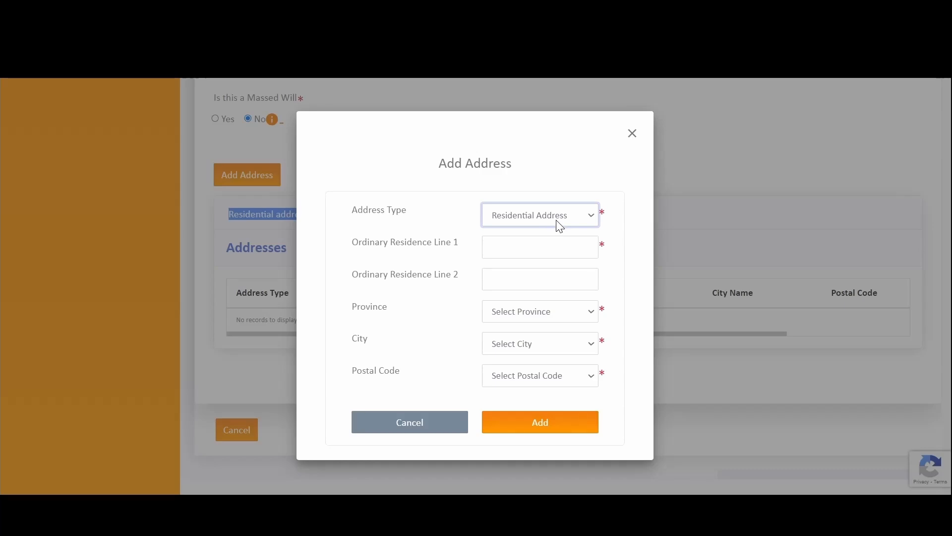
{"action": "left_click", "coordinate": [523, 250]}
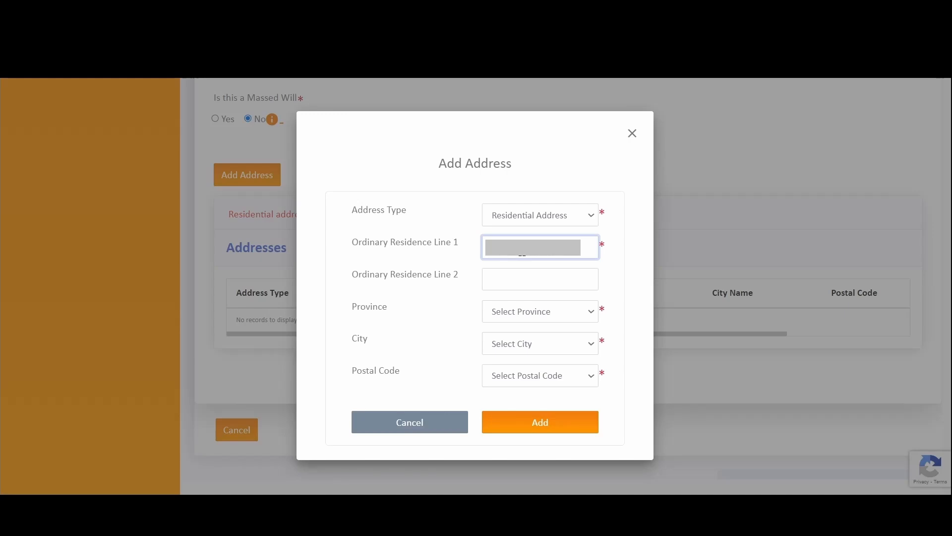
{"action": "key", "text": "Tab"}
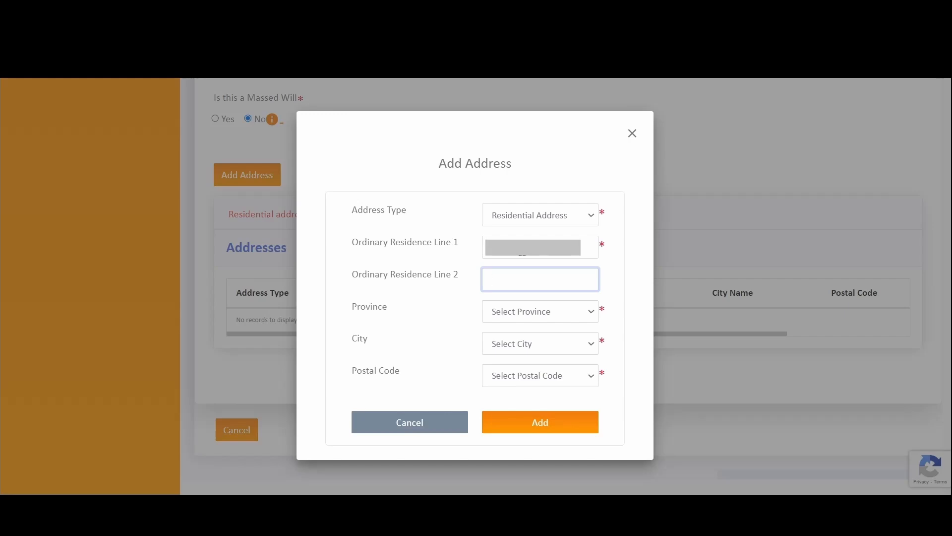
{"action": "type", "text": "johnasb"}
{"action": "key", "text": "BackSpace"}
{"action": "key", "text": "BackSpace"}
{"action": "type", "text": "beui"}
- Choose Gauteng, correct line 2 to 'Pretrooria', pick Johannesburg and postal code 2001, then add the address
{"action": "left_click", "coordinate": [530, 312]}
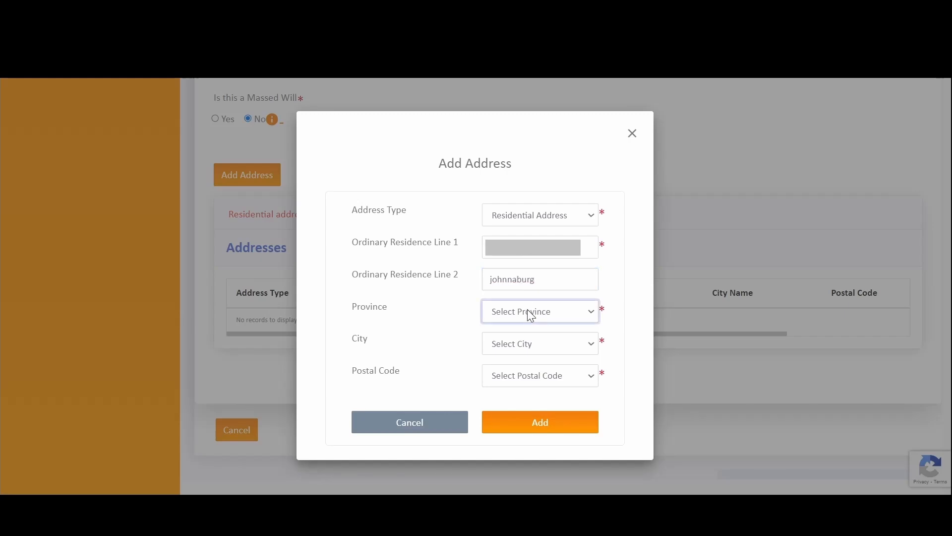
{"action": "left_click", "coordinate": [532, 381]}
{"action": "double_click", "coordinate": [527, 279]}
{"action": "type", "text": "Pret"}
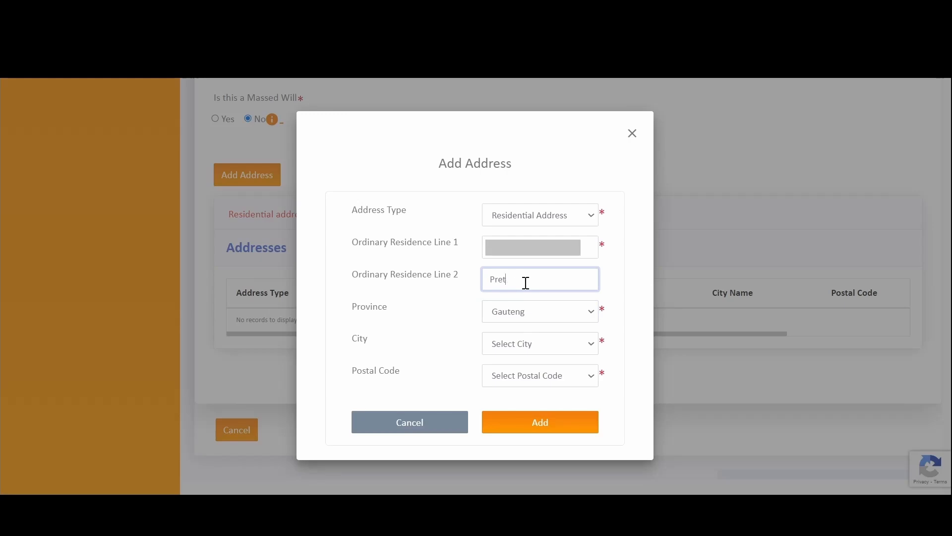
{"action": "type", "text": "rooria"}
{"action": "left_click", "coordinate": [506, 343]}
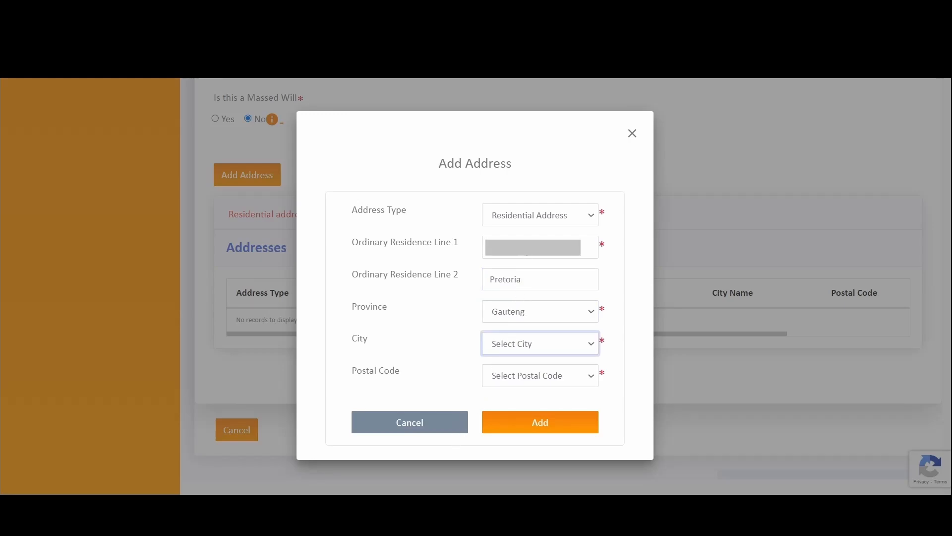
{"action": "left_click", "coordinate": [518, 199]}
{"action": "left_click", "coordinate": [517, 376]}
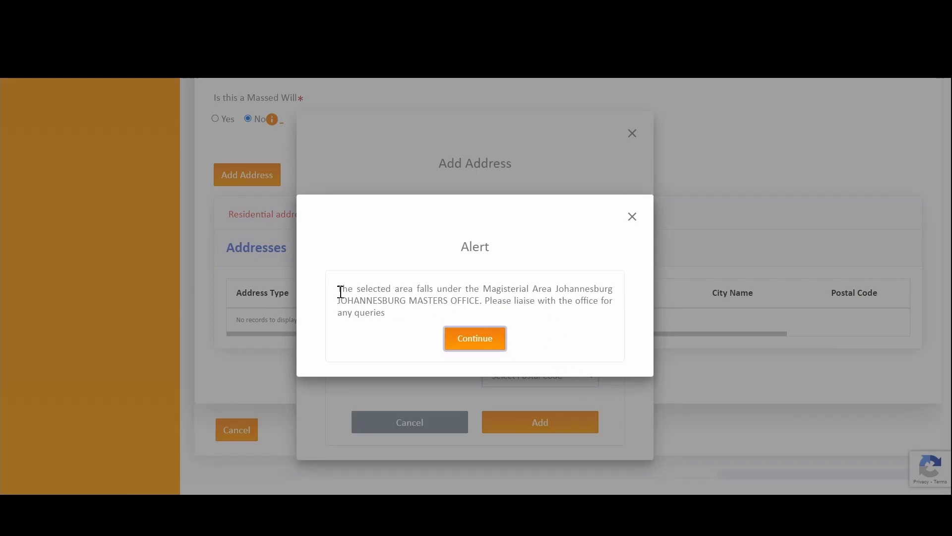
{"action": "left_click_drag", "start_coordinate": [341, 292], "coordinate": [421, 323]}
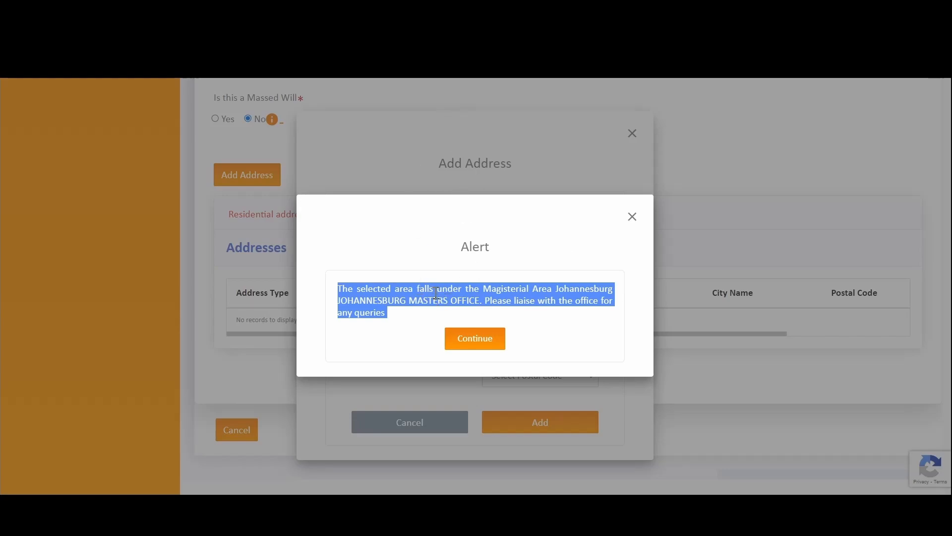
{"action": "left_click", "coordinate": [480, 343]}
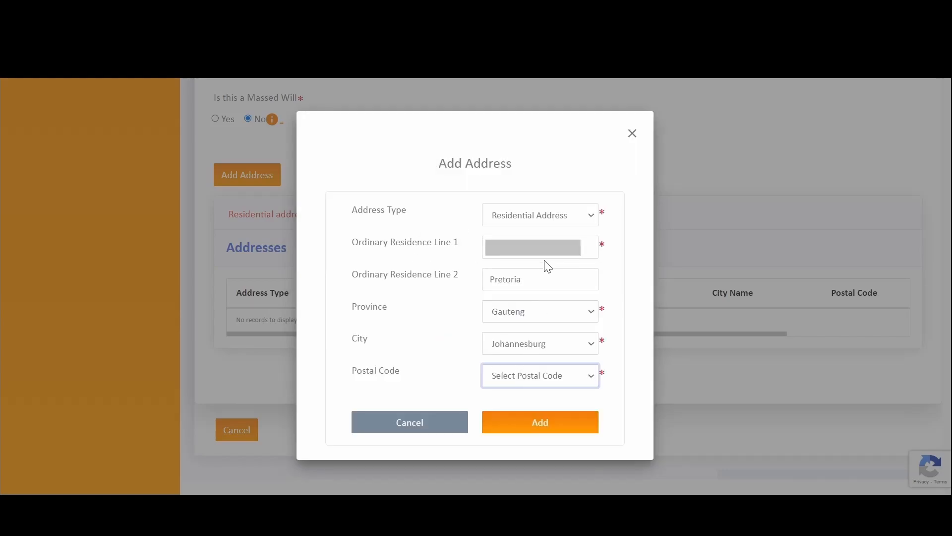
{"action": "left_click", "coordinate": [549, 377]}
{"action": "left_click", "coordinate": [548, 432]}
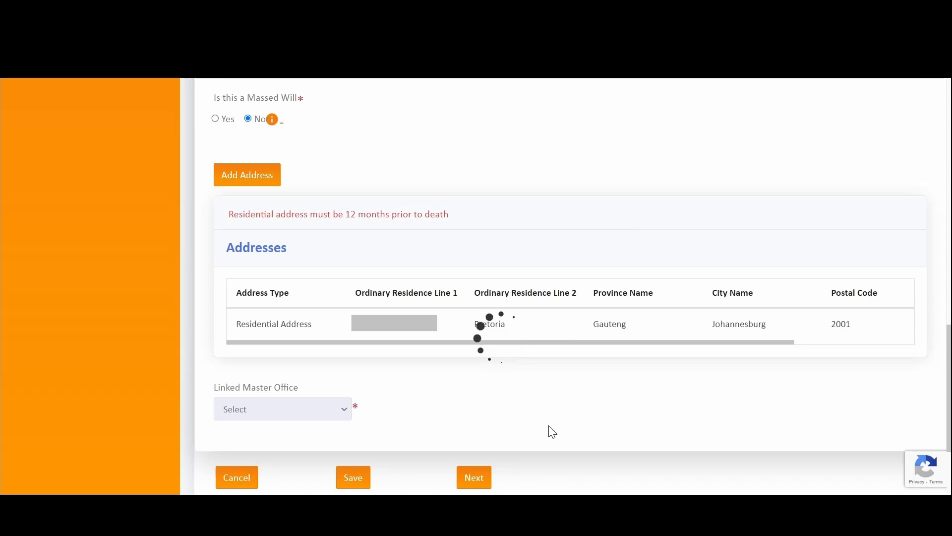
- Set the Linked Master Office to JOHANNESBURG MASTERS OFFICE
{"action": "left_click_drag", "start_coordinate": [712, 331], "coordinate": [420, 336]}
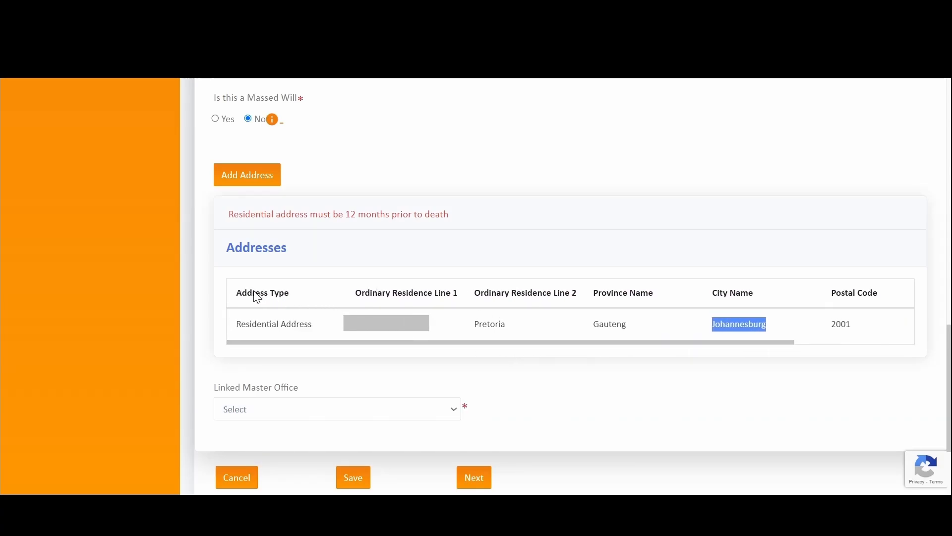
{"action": "left_click_drag", "start_coordinate": [291, 347], "coordinate": [577, 356]}
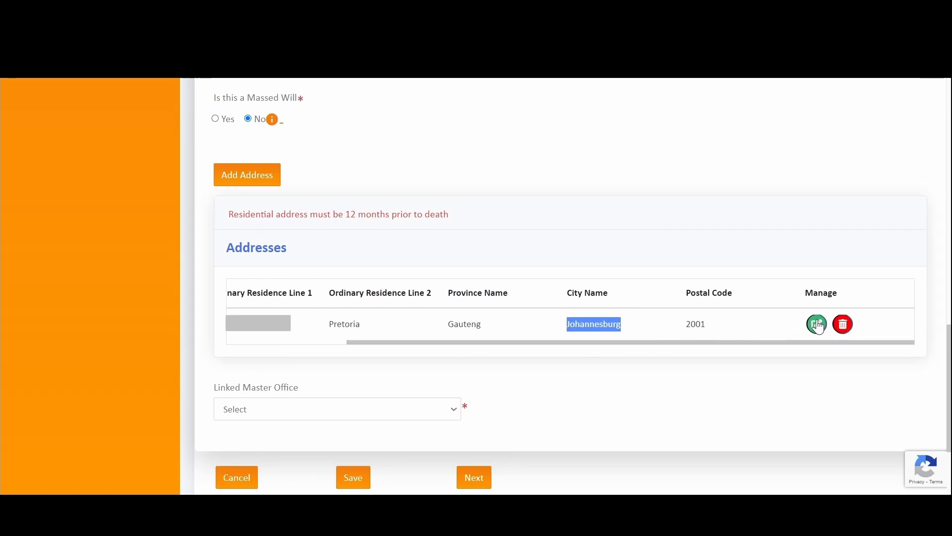
{"action": "scroll", "coordinate": [383, 359], "scroll_direction": "down", "scroll_amount": 2}
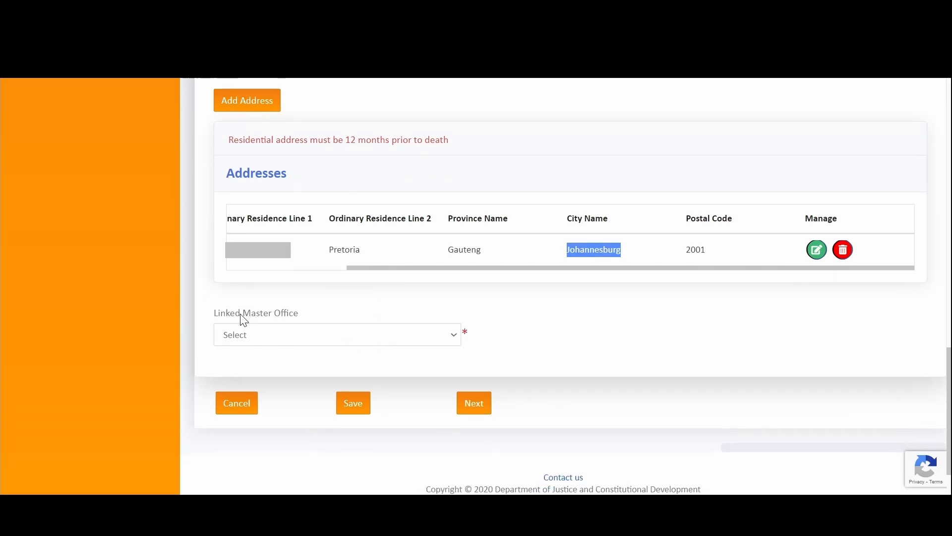
{"action": "left_click_drag", "start_coordinate": [212, 322], "coordinate": [327, 328]}
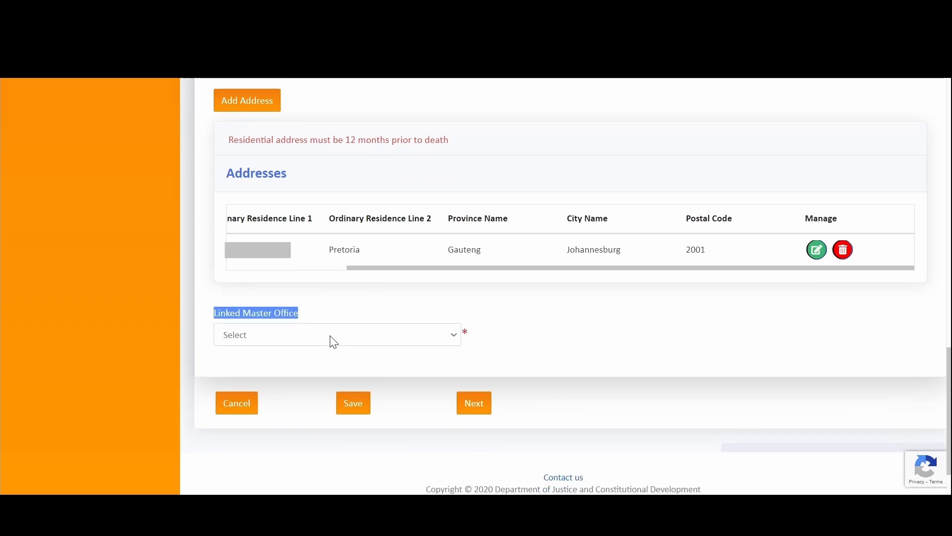
{"action": "left_click", "coordinate": [333, 341]}
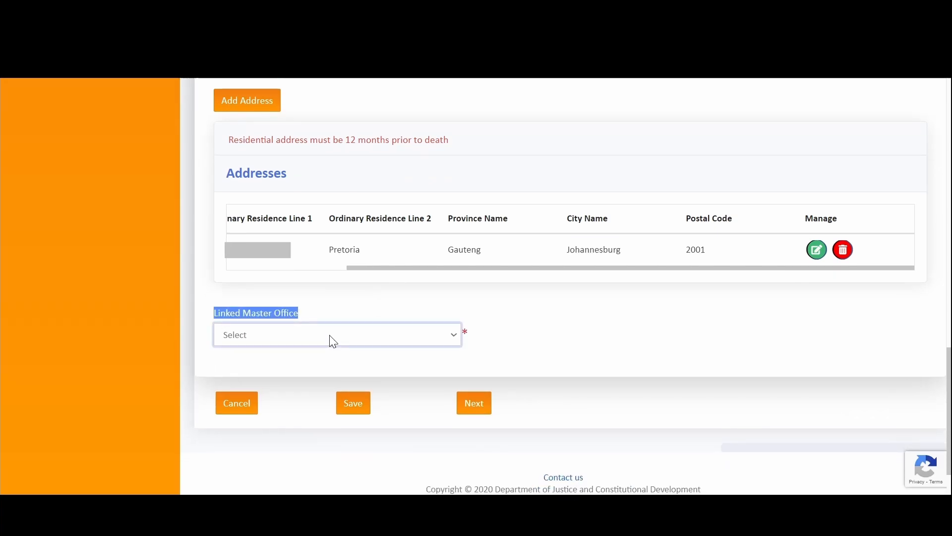
{"action": "left_click", "coordinate": [328, 364]}
- Review the residential address notice and continue to the Applicant Information step
{"action": "left_click_drag", "start_coordinate": [365, 272], "coordinate": [231, 273]}
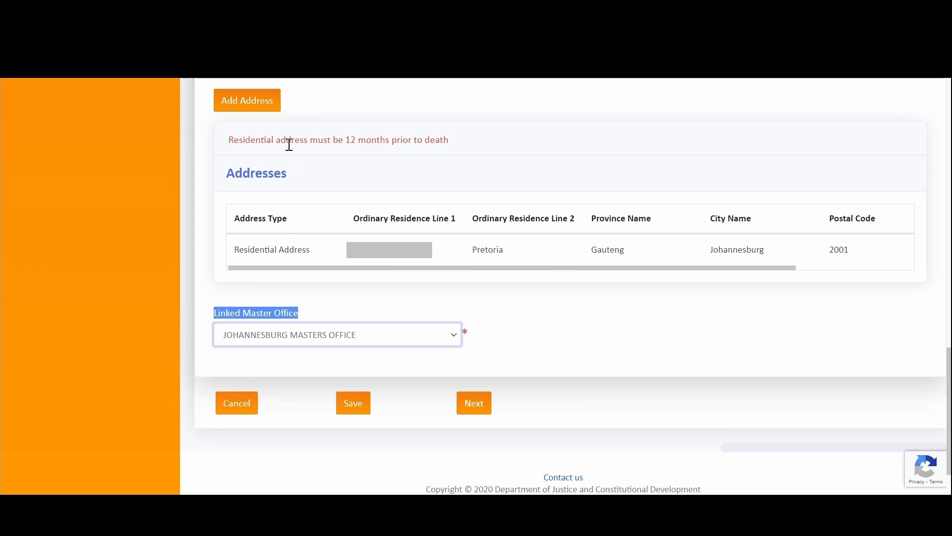
{"action": "left_click_drag", "start_coordinate": [228, 141], "coordinate": [469, 213]}
{"action": "left_click", "coordinate": [507, 163]}
{"action": "scroll", "coordinate": [460, 240], "scroll_direction": "up", "scroll_amount": 12}
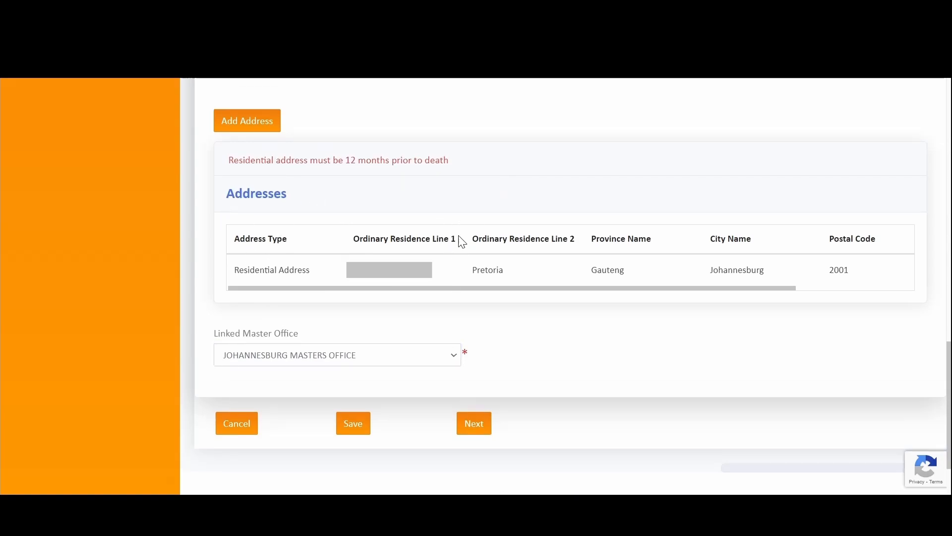
{"action": "scroll", "coordinate": [472, 255], "scroll_direction": "down", "scroll_amount": 15}
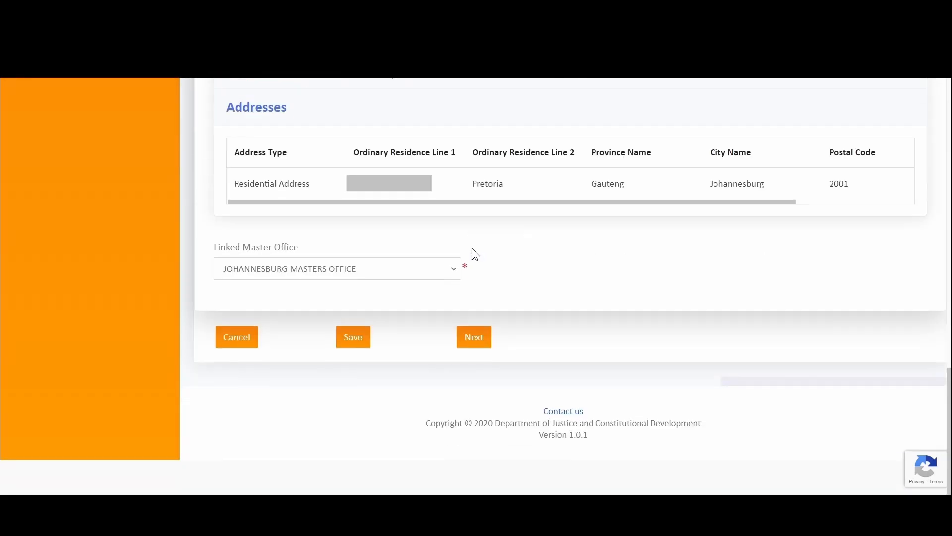
{"action": "left_click", "coordinate": [474, 339]}
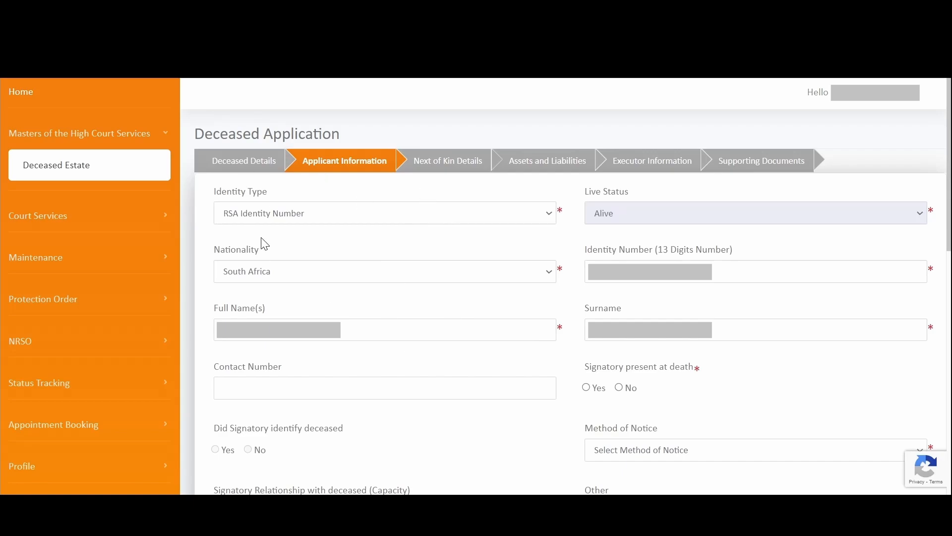
- Move through the applicant's identity number, full names, surname and contact number fields
{"action": "left_click", "coordinate": [672, 275]}
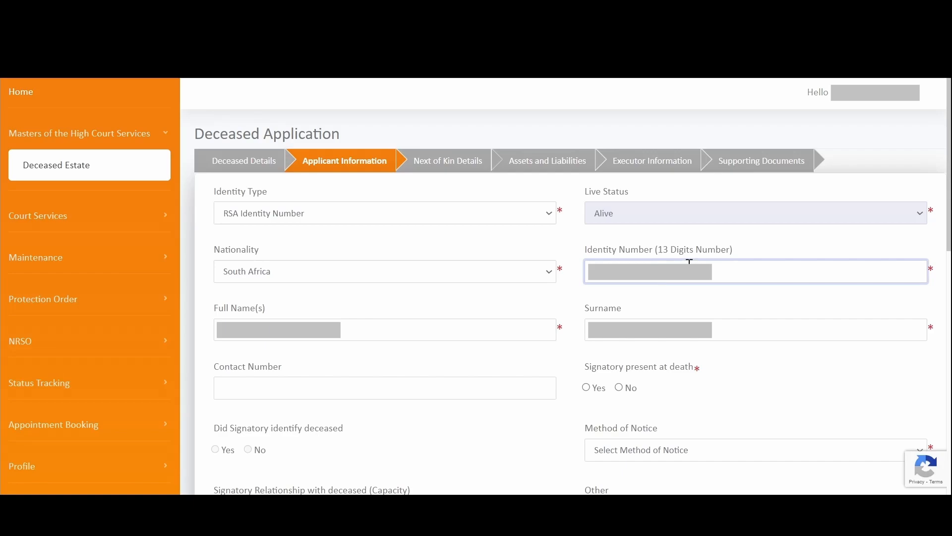
{"action": "scroll", "coordinate": [342, 255], "scroll_direction": "down", "scroll_amount": 2}
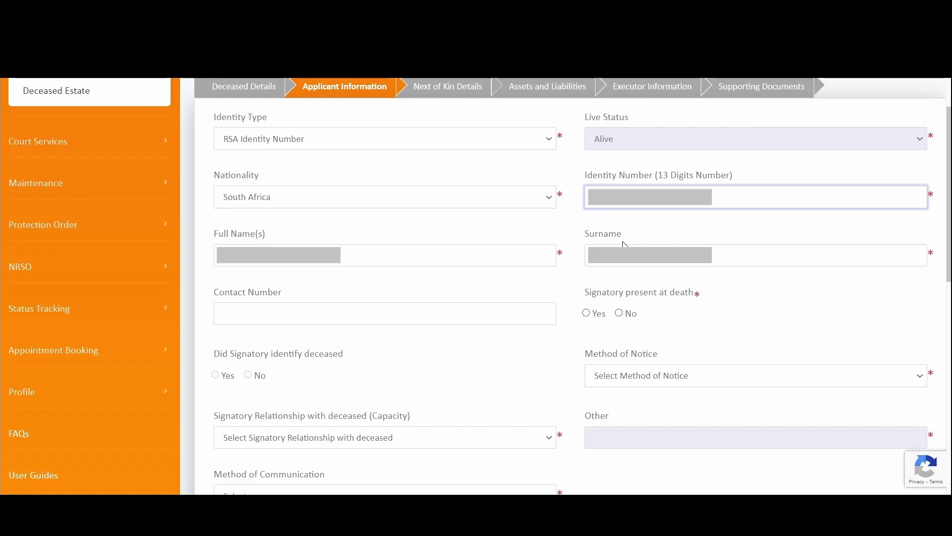
{"action": "key", "text": "Tab"}
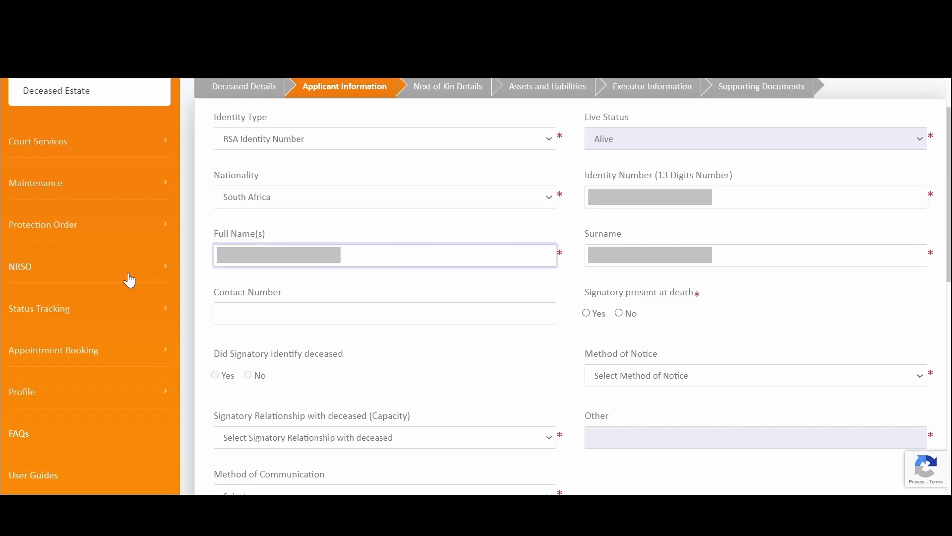
{"action": "key", "text": "Tab"}
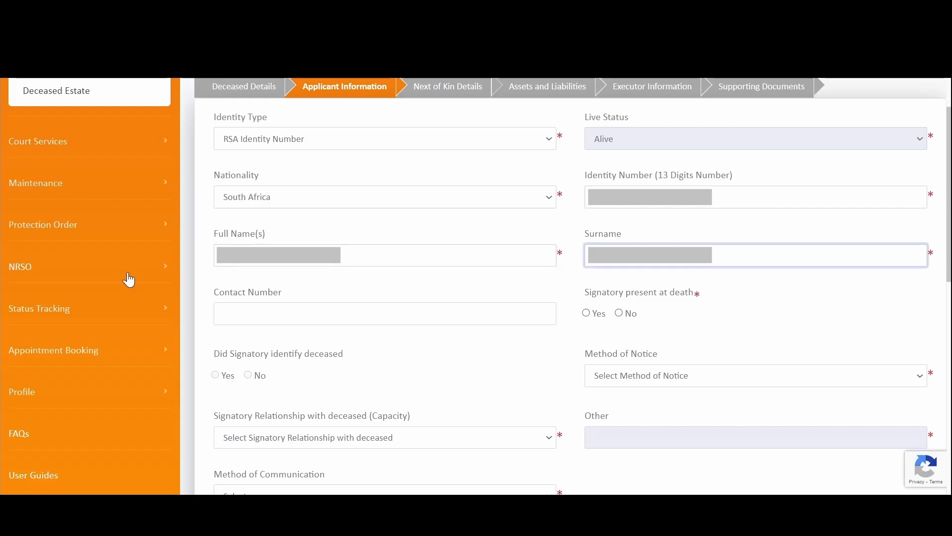
{"action": "scroll", "coordinate": [420, 242], "scroll_direction": "down", "scroll_amount": 1}
{"action": "left_click", "coordinate": [415, 235]}
{"action": "left_click", "coordinate": [717, 239]}
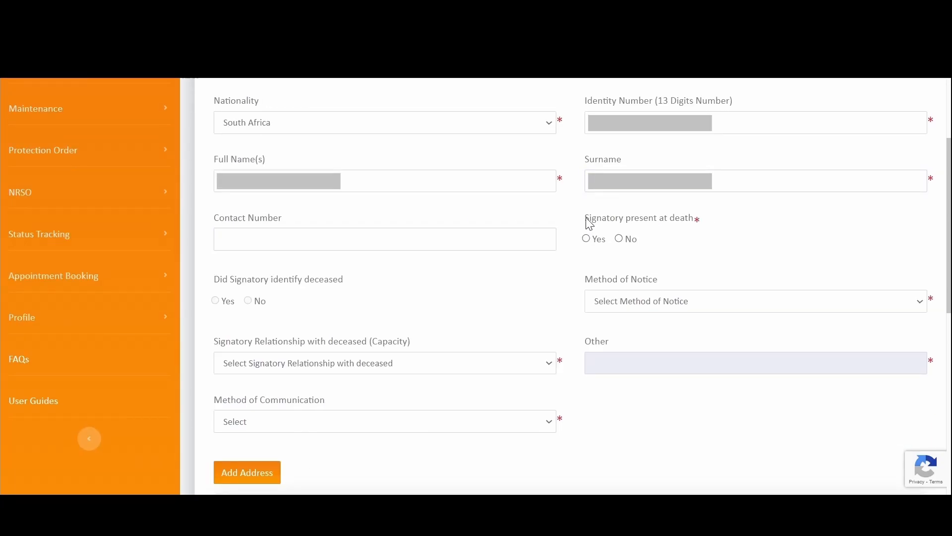
- Answer No to 'Signatory present at death' and No to 'Did Signatory identify deceased'
{"action": "left_click_drag", "start_coordinate": [586, 220], "coordinate": [701, 228]}
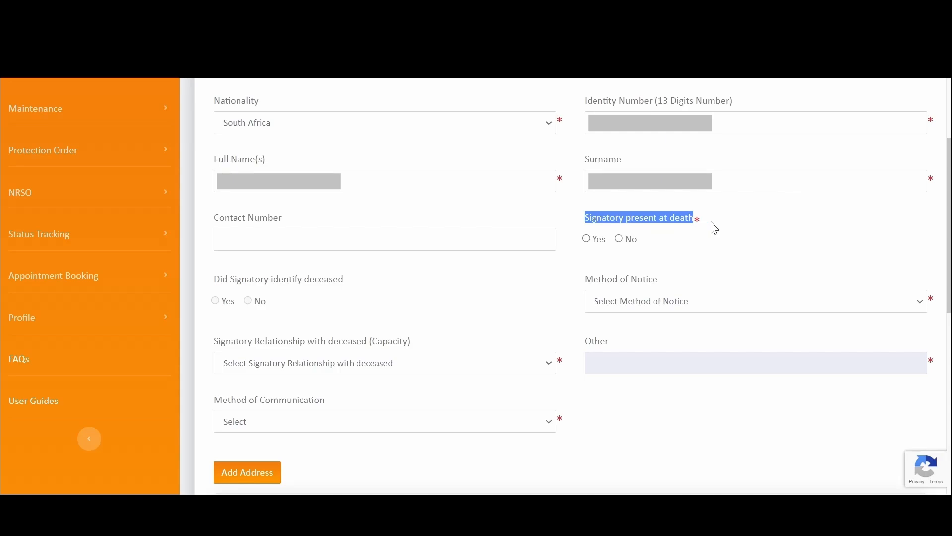
{"action": "scroll", "coordinate": [573, 192], "scroll_direction": "up", "scroll_amount": 2}
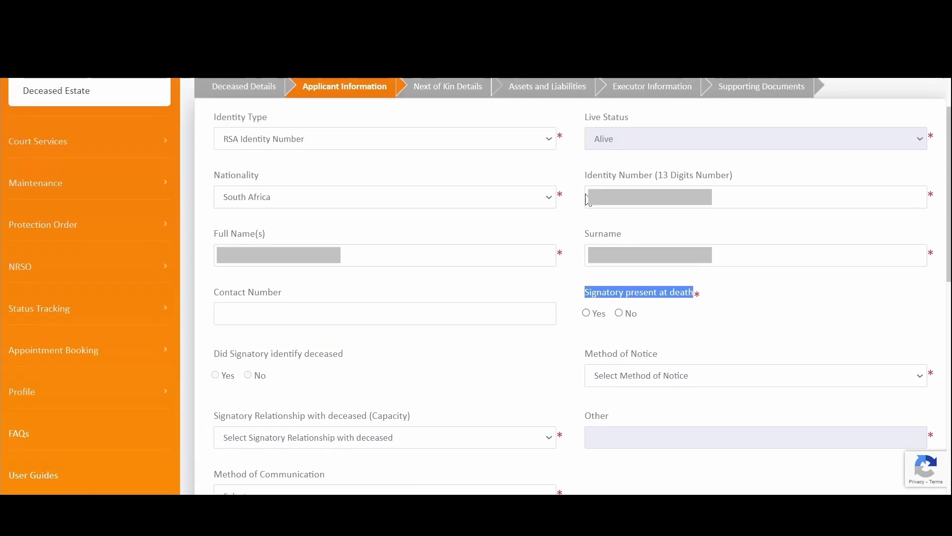
{"action": "scroll", "coordinate": [588, 196], "scroll_direction": "down", "scroll_amount": 2}
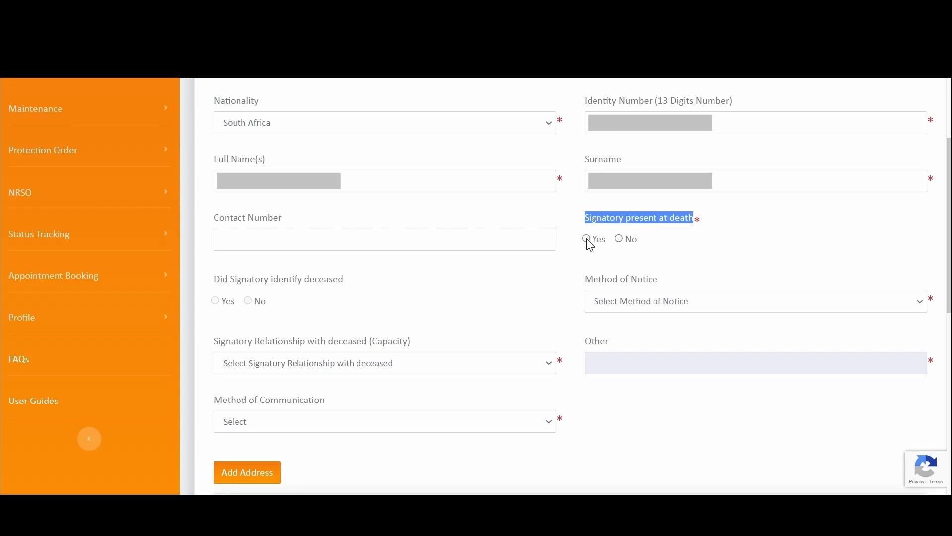
{"action": "left_click", "coordinate": [588, 239]}
{"action": "left_click", "coordinate": [632, 305]}
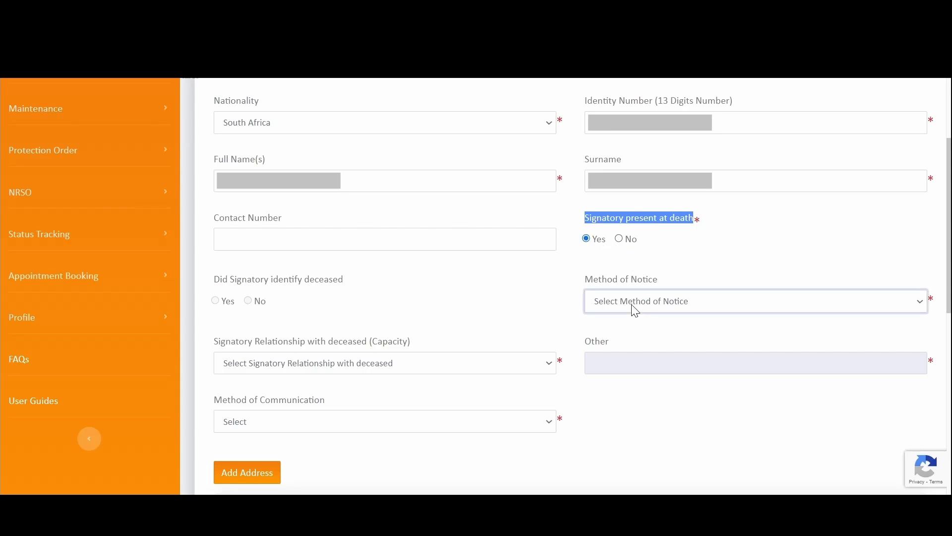
{"action": "left_click", "coordinate": [619, 239]}
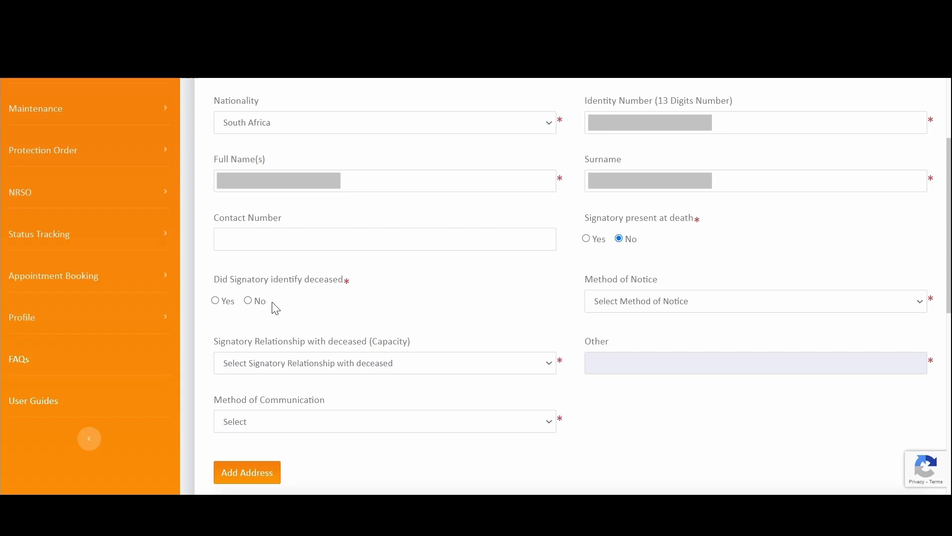
{"action": "left_click", "coordinate": [215, 301]}
{"action": "left_click", "coordinate": [249, 302]}
{"action": "left_click", "coordinate": [681, 303]}
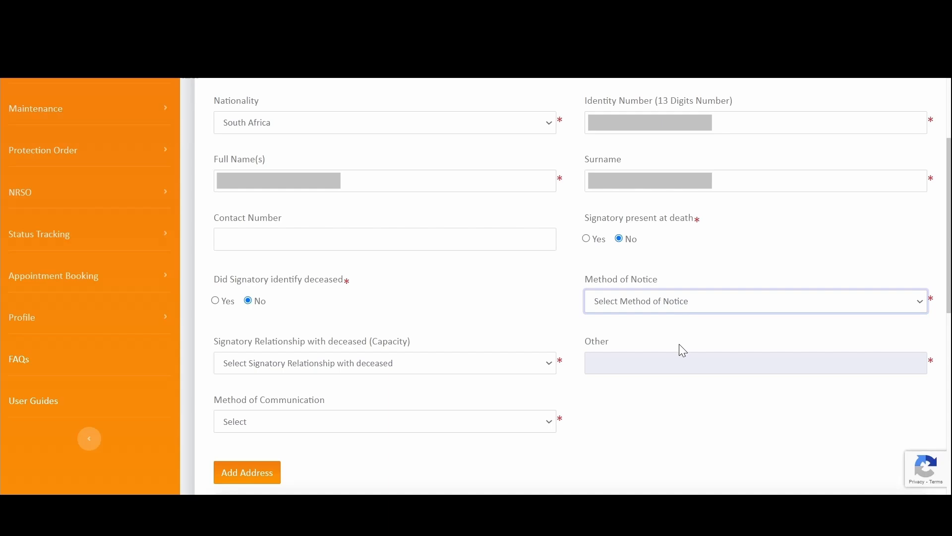
- Set the Method of Notice to Death Certificate
{"action": "key", "text": "Down"}
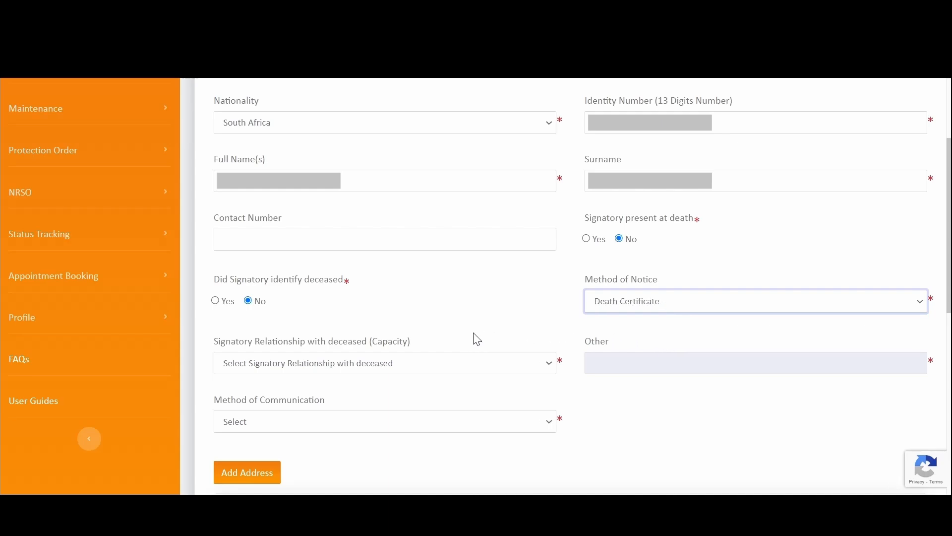
{"action": "scroll", "coordinate": [460, 332], "scroll_direction": "down", "scroll_amount": 2}
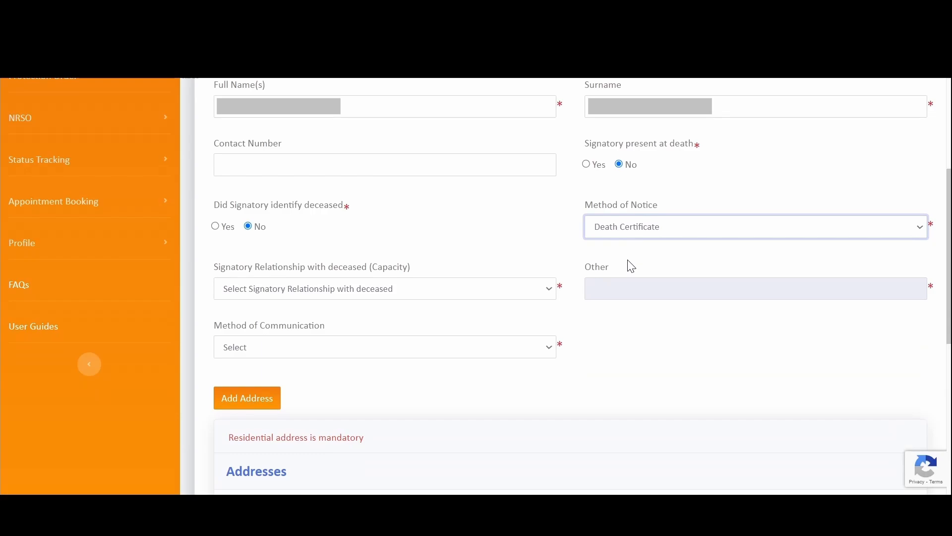
{"action": "left_click", "coordinate": [630, 264]}
{"action": "left_click", "coordinate": [294, 296]}
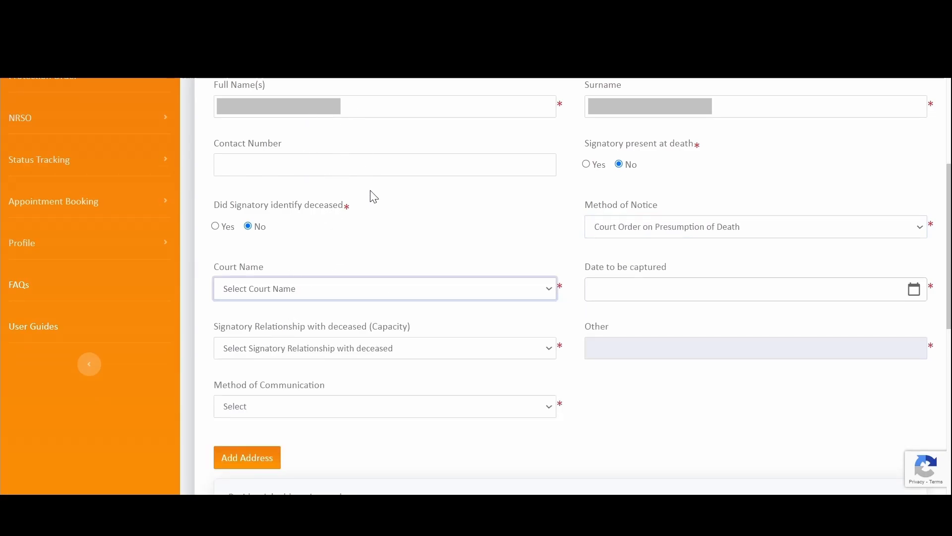
{"action": "left_click", "coordinate": [628, 248]}
{"action": "left_click", "coordinate": [840, 285]}
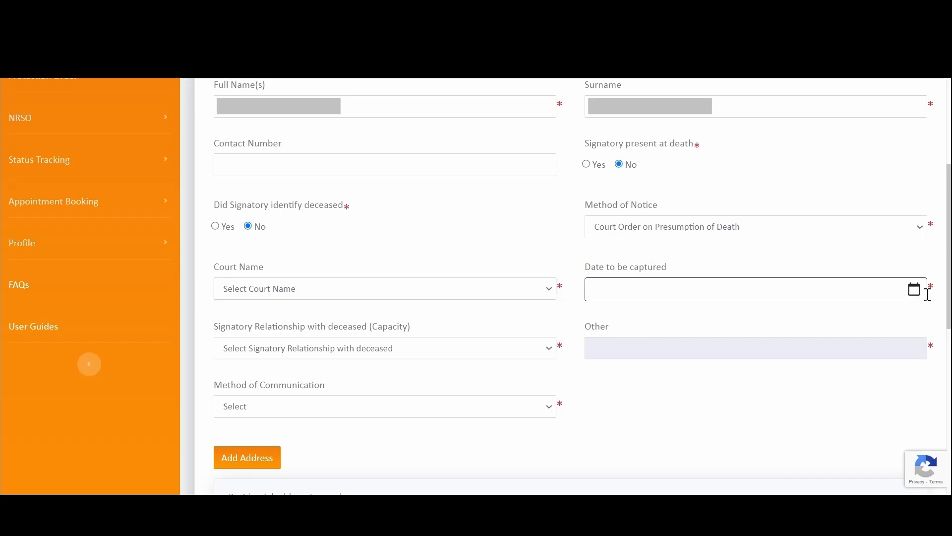
{"action": "left_click", "coordinate": [728, 236]}
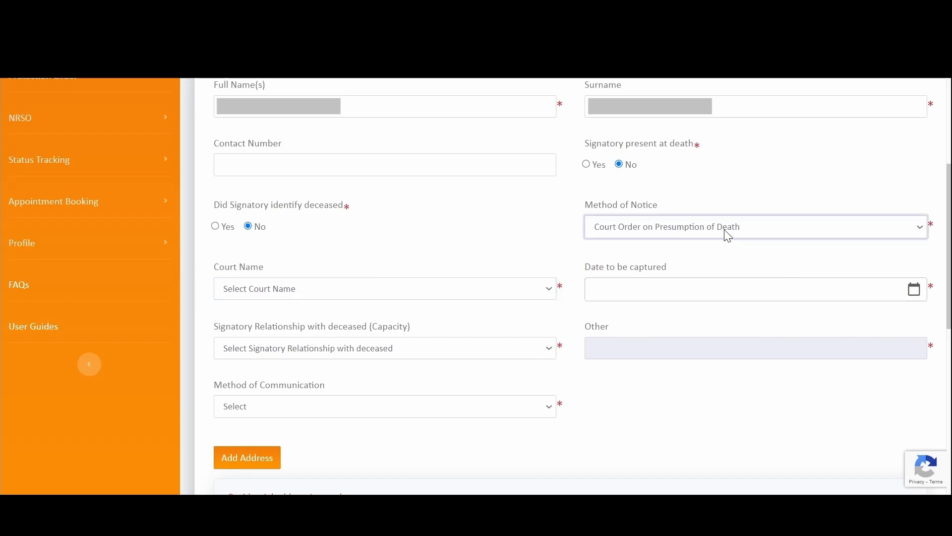
{"action": "left_click", "coordinate": [683, 276]}
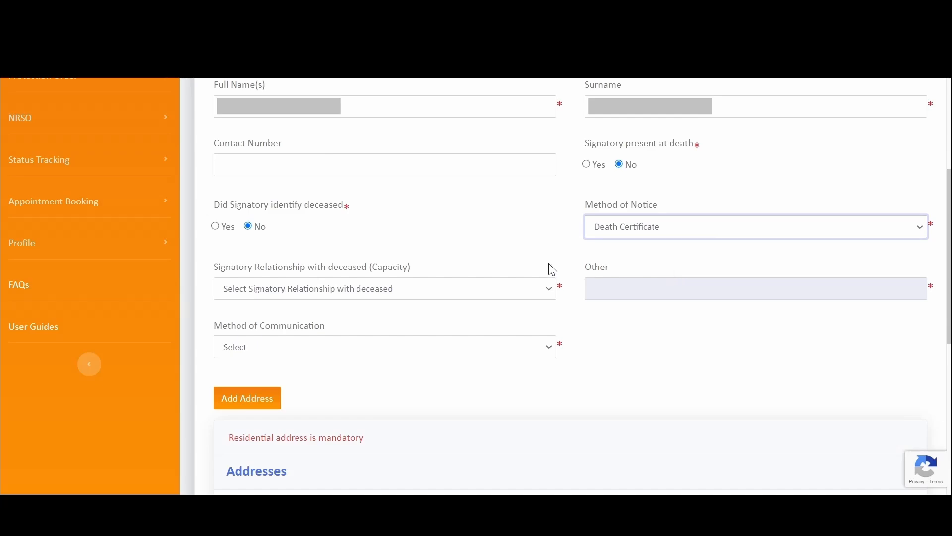
- Set Signatory Relationship to Caused by such Spouse and Method of Communication to Email
{"action": "left_click", "coordinate": [282, 290]}
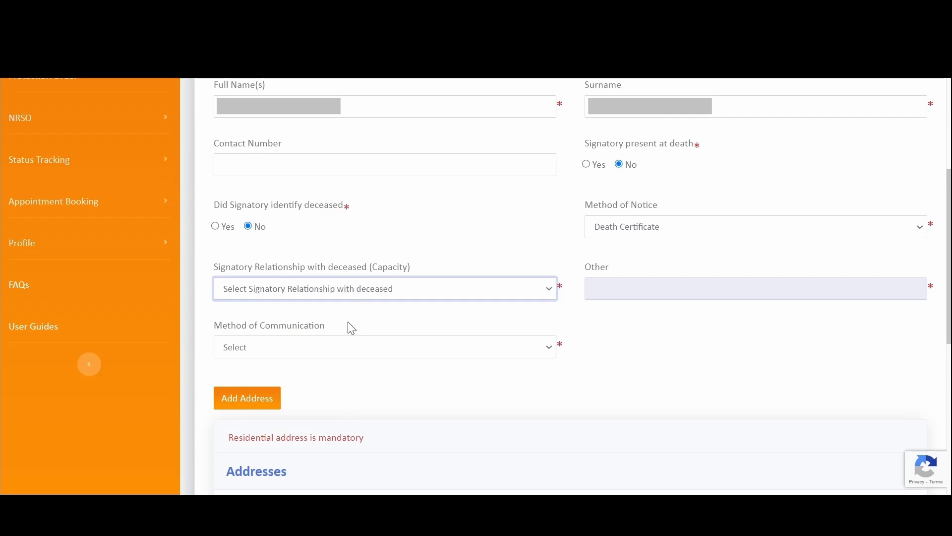
{"action": "left_click", "coordinate": [332, 327]}
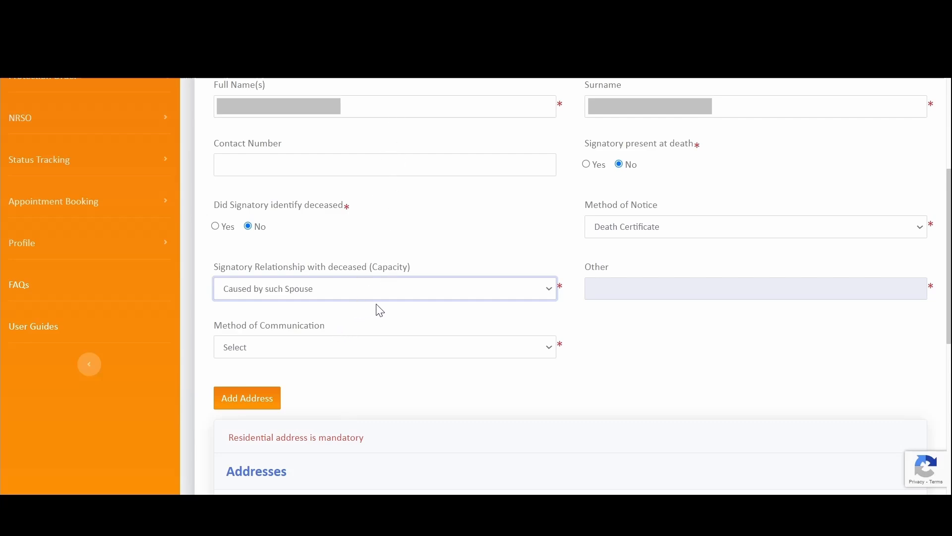
{"action": "scroll", "coordinate": [400, 306], "scroll_direction": "down", "scroll_amount": 1}
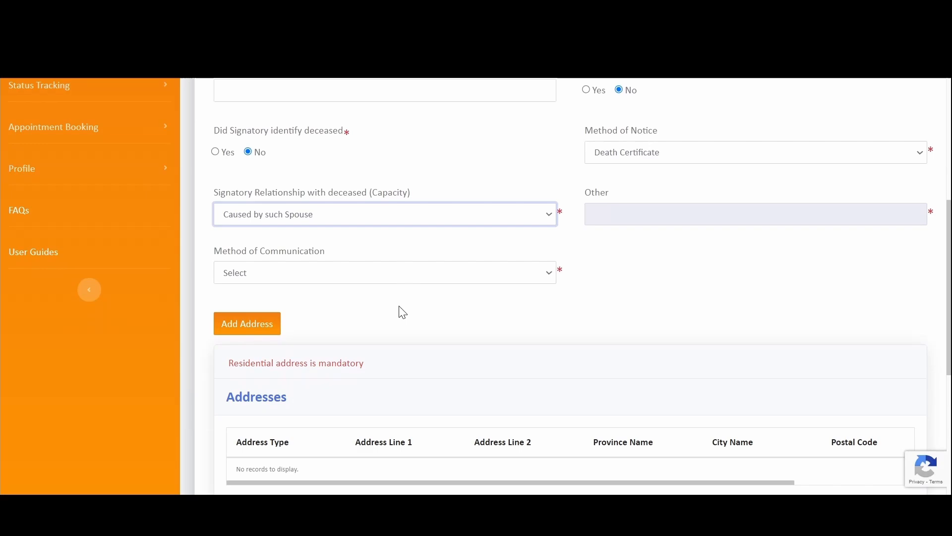
{"action": "left_click", "coordinate": [525, 274]}
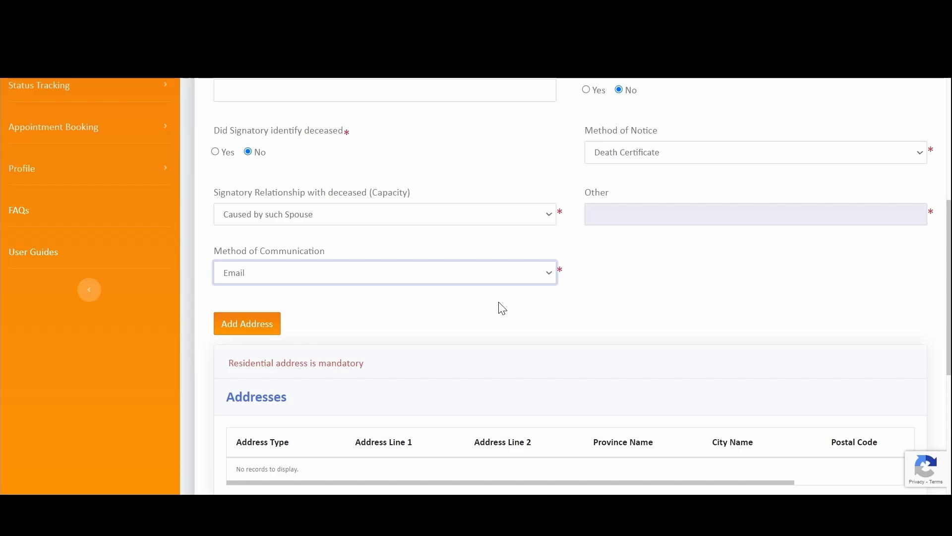
{"action": "scroll", "coordinate": [527, 293], "scroll_direction": "down", "scroll_amount": 2}
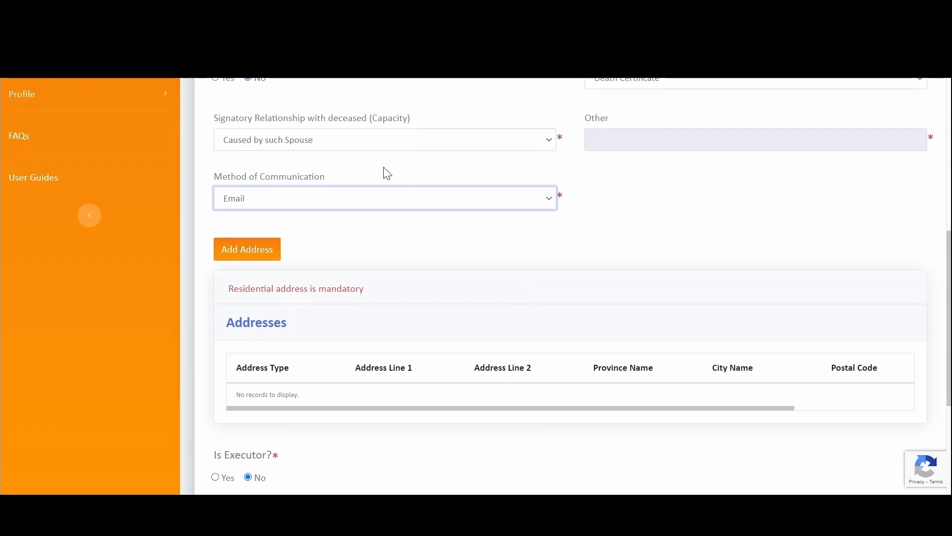
{"action": "scroll", "coordinate": [334, 238], "scroll_direction": "down", "scroll_amount": 2}
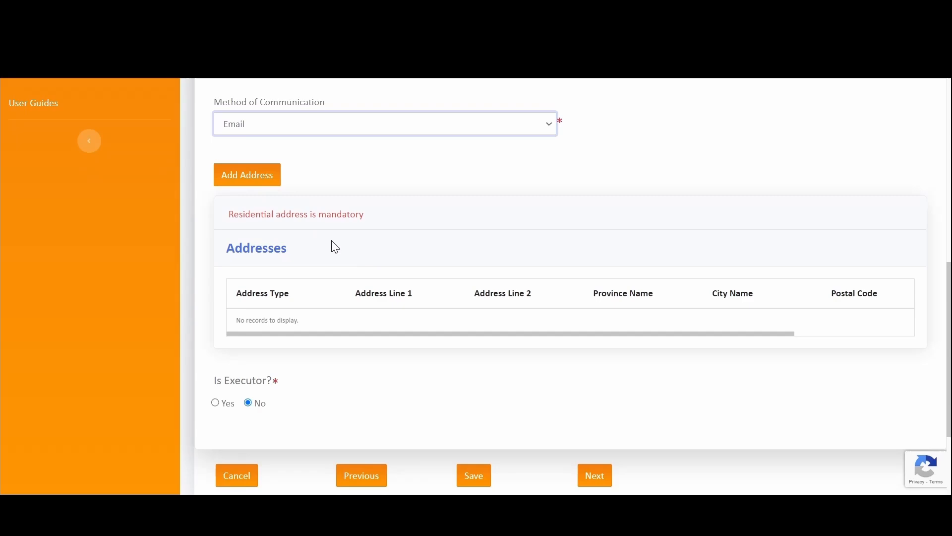
{"action": "left_click", "coordinate": [263, 179]}
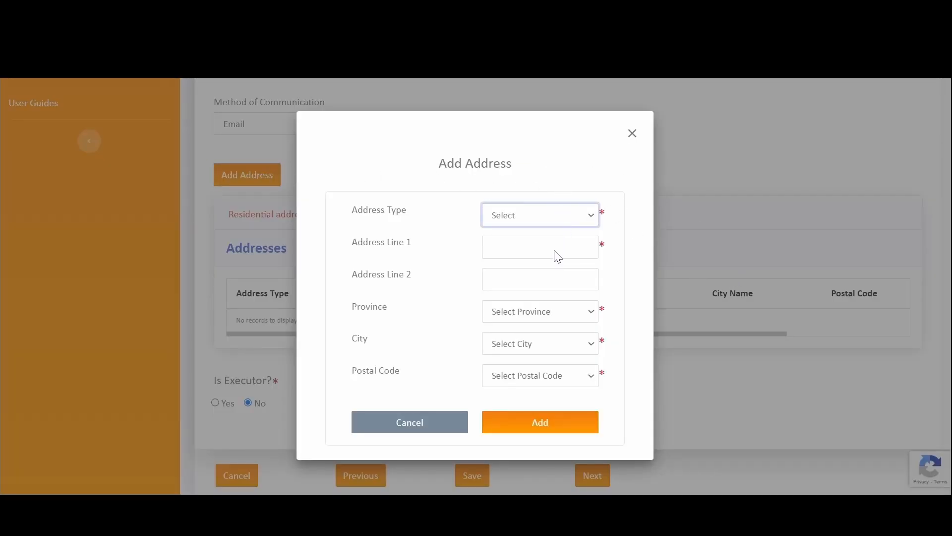
{"action": "left_click", "coordinate": [545, 262]}
{"action": "left_click", "coordinate": [513, 249]}
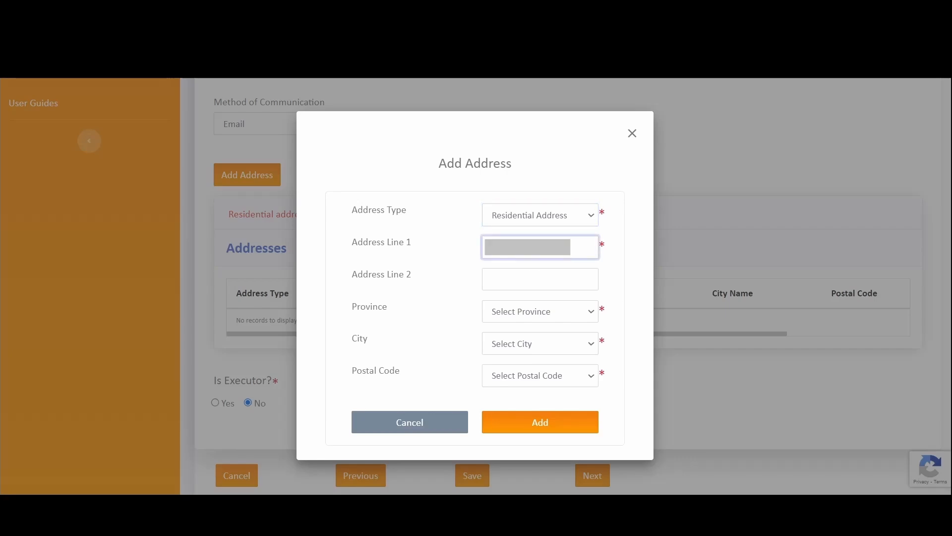
{"action": "left_click", "coordinate": [540, 284]}
{"action": "left_click", "coordinate": [508, 308]}
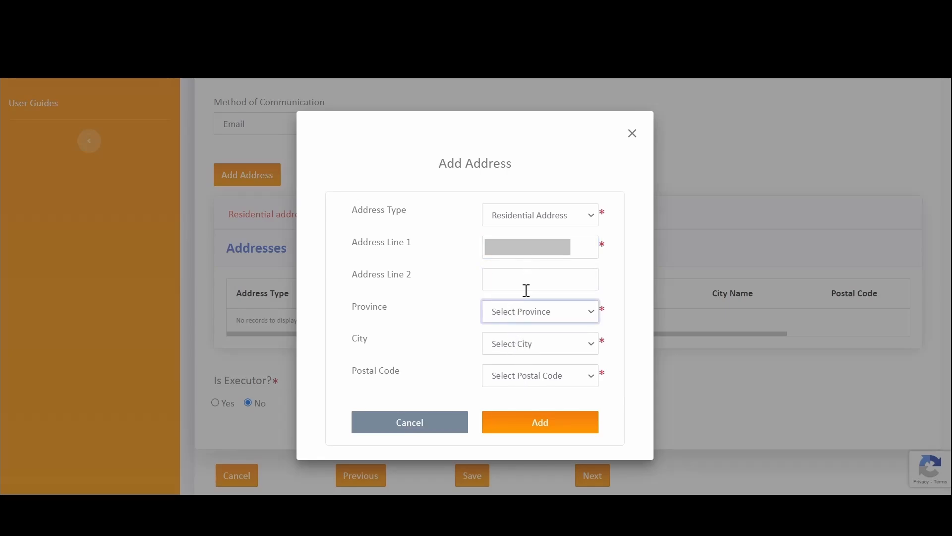
{"action": "left_click", "coordinate": [529, 381]}
{"action": "left_click", "coordinate": [555, 346]}
{"action": "left_click", "coordinate": [521, 376]}
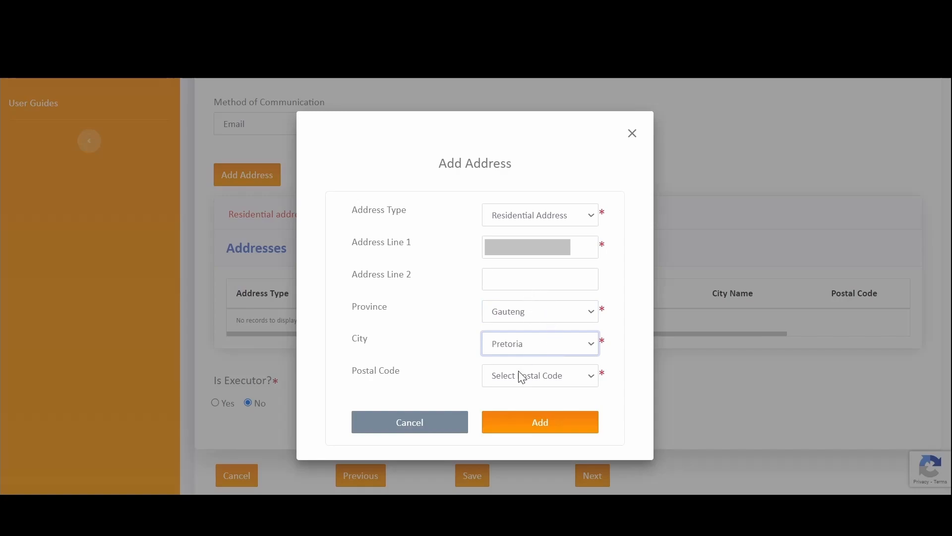
{"action": "left_click", "coordinate": [523, 378]}
{"action": "left_click", "coordinate": [535, 292]}
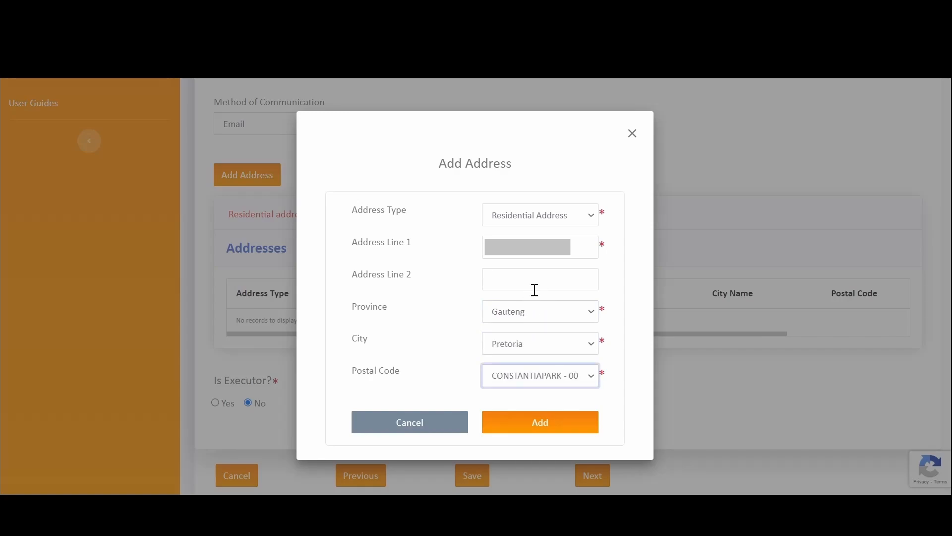
{"action": "left_click", "coordinate": [547, 431]}
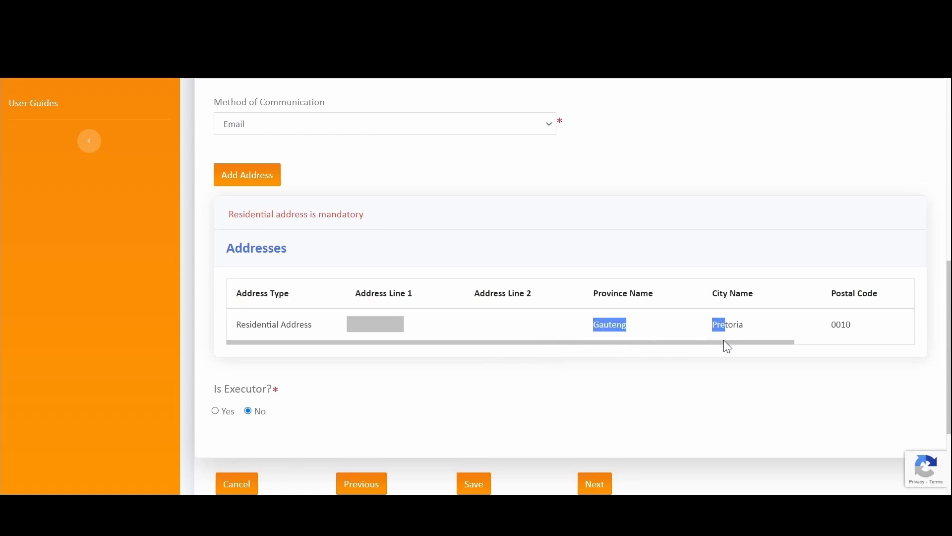
{"action": "left_click_drag", "start_coordinate": [723, 342], "coordinate": [897, 353]}
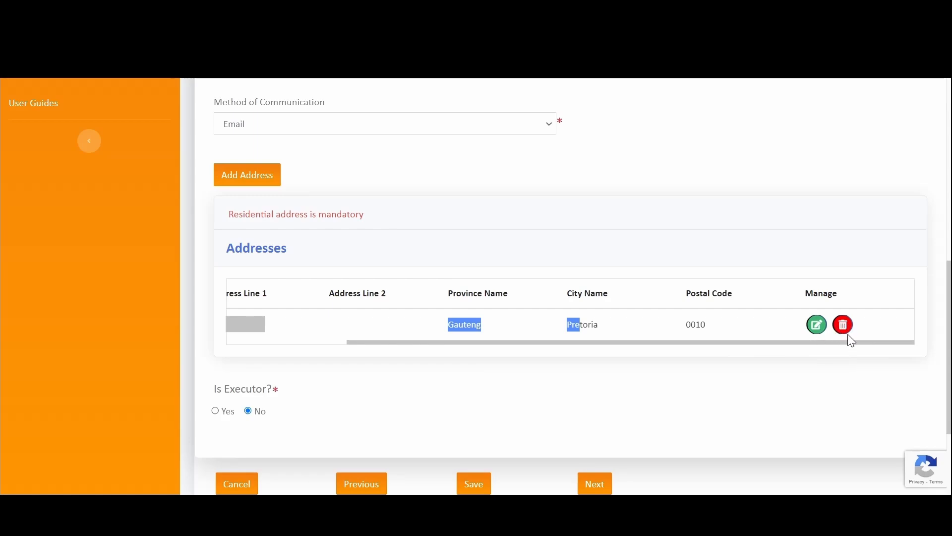
{"action": "left_click_drag", "start_coordinate": [599, 337], "coordinate": [374, 384]}
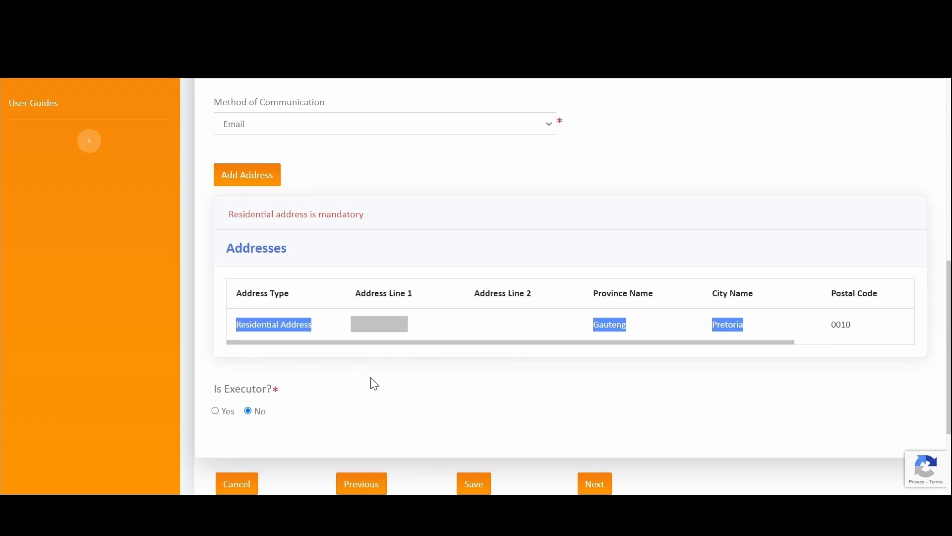
- Answer Yes to 'Is Executor?' for the applicant
{"action": "left_click", "coordinate": [374, 385]}
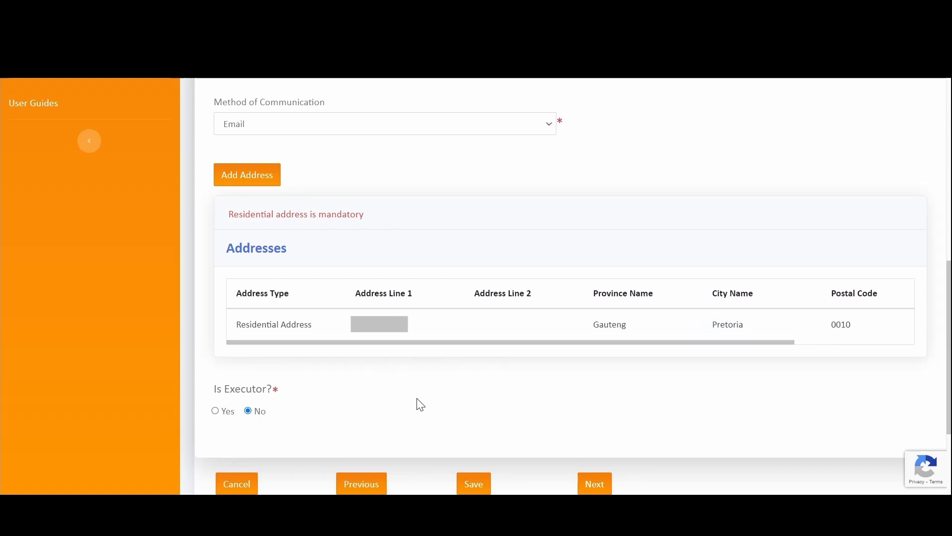
{"action": "left_click", "coordinate": [216, 412]}
{"action": "scroll", "coordinate": [541, 367], "scroll_direction": "down", "scroll_amount": 3}
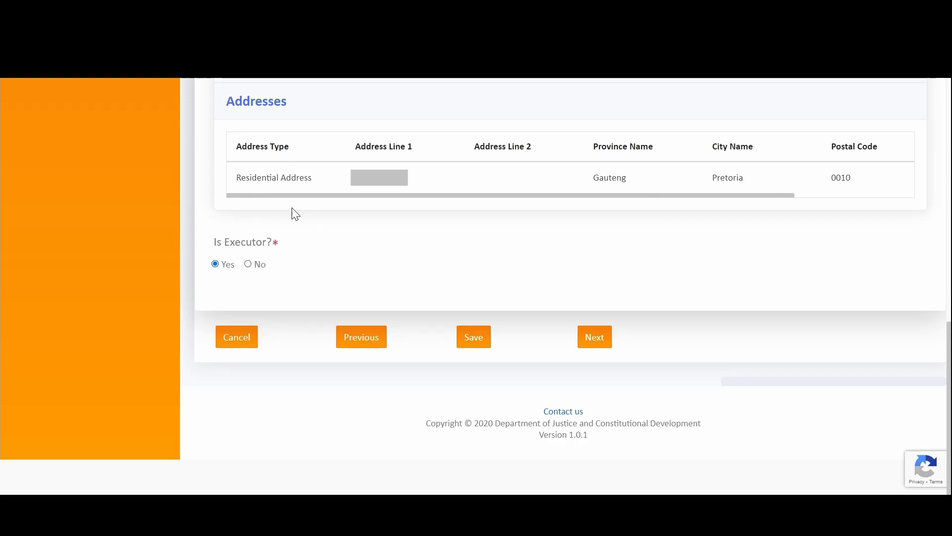
{"action": "scroll", "coordinate": [504, 247], "scroll_direction": "up", "scroll_amount": 10}
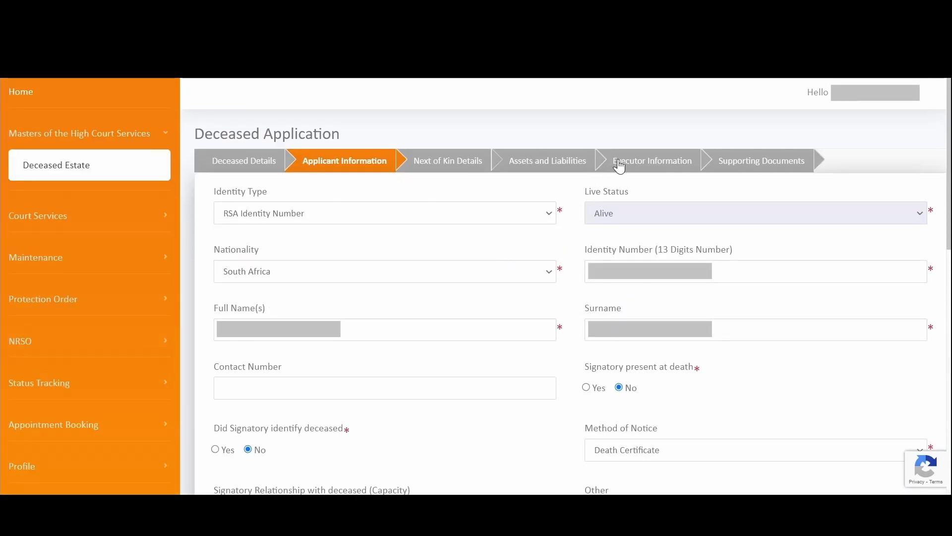
{"action": "scroll", "coordinate": [444, 268], "scroll_direction": "down", "scroll_amount": 10}
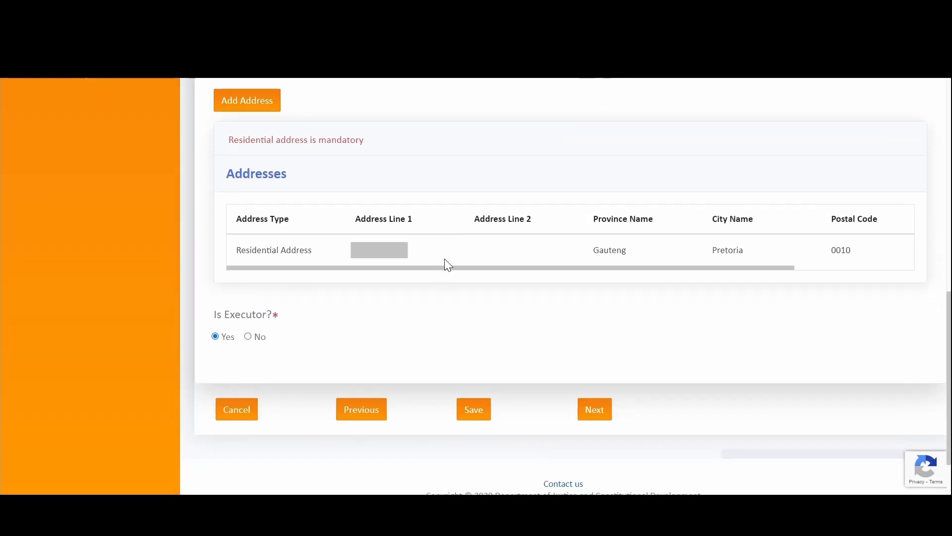
{"action": "scroll", "coordinate": [518, 229], "scroll_direction": "up", "scroll_amount": 5}
{"action": "scroll", "coordinate": [518, 229], "scroll_direction": "down", "scroll_amount": 6}
{"action": "scroll", "coordinate": [519, 229], "scroll_direction": "up", "scroll_amount": 5}
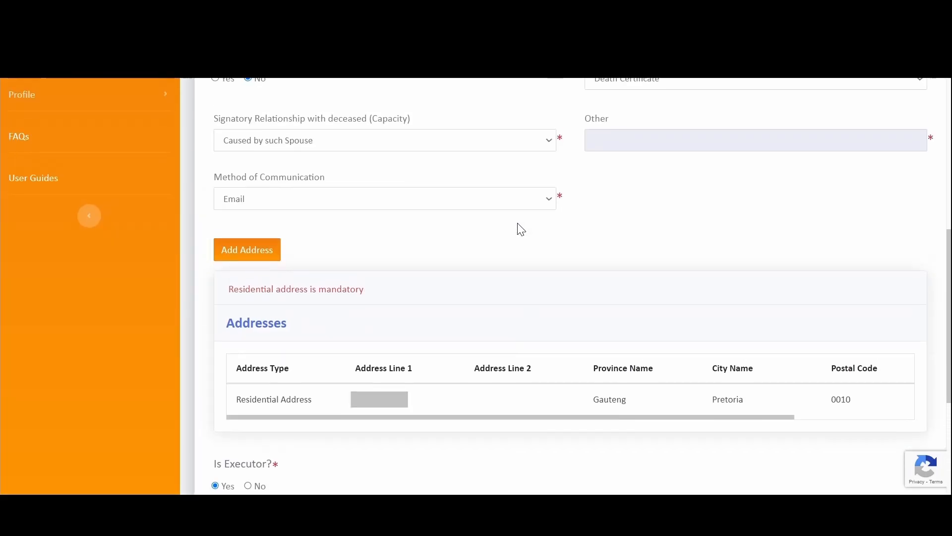
{"action": "scroll", "coordinate": [518, 229], "scroll_direction": "down", "scroll_amount": 5}
{"action": "scroll", "coordinate": [532, 255], "scroll_direction": "up", "scroll_amount": 11}
{"action": "scroll", "coordinate": [470, 207], "scroll_direction": "down", "scroll_amount": 1}
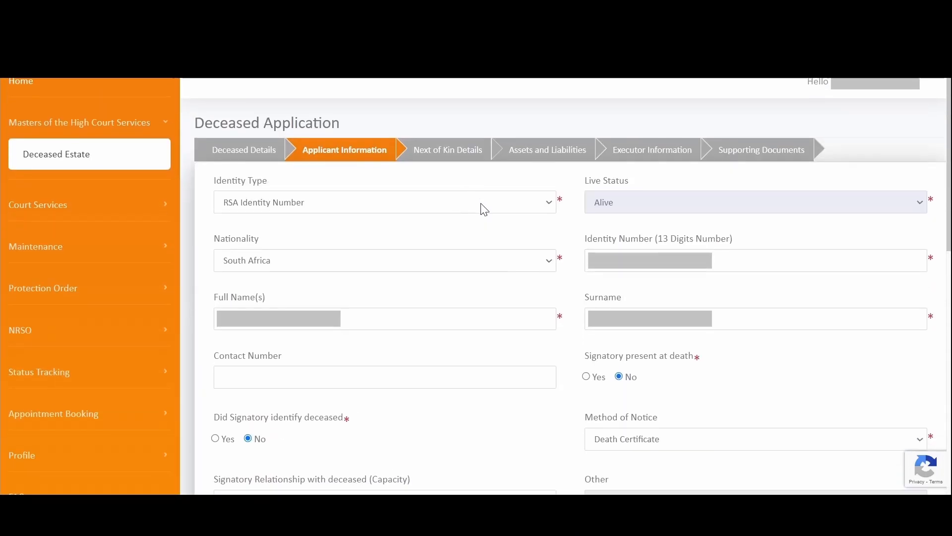
{"action": "scroll", "coordinate": [486, 210], "scroll_direction": "down", "scroll_amount": 10}
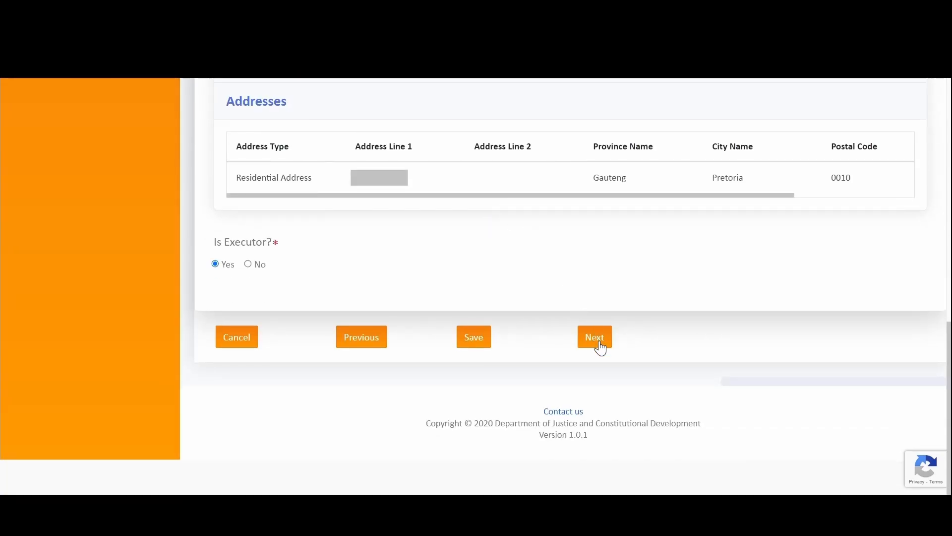
- Try to continue and locate the 'Please enter a valid Id number' warning
{"action": "left_click", "coordinate": [600, 343]}
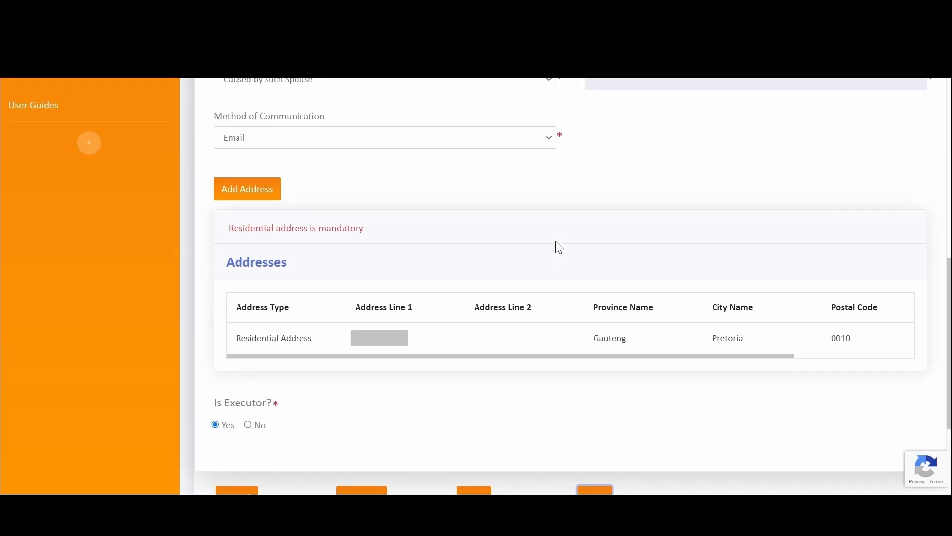
{"action": "scroll", "coordinate": [559, 247], "scroll_direction": "up", "scroll_amount": 1}
{"action": "scroll", "coordinate": [581, 277], "scroll_direction": "down", "scroll_amount": 1}
{"action": "left_click_drag", "start_coordinate": [605, 354], "coordinate": [771, 367]}
{"action": "scroll", "coordinate": [678, 261], "scroll_direction": "up", "scroll_amount": 6}
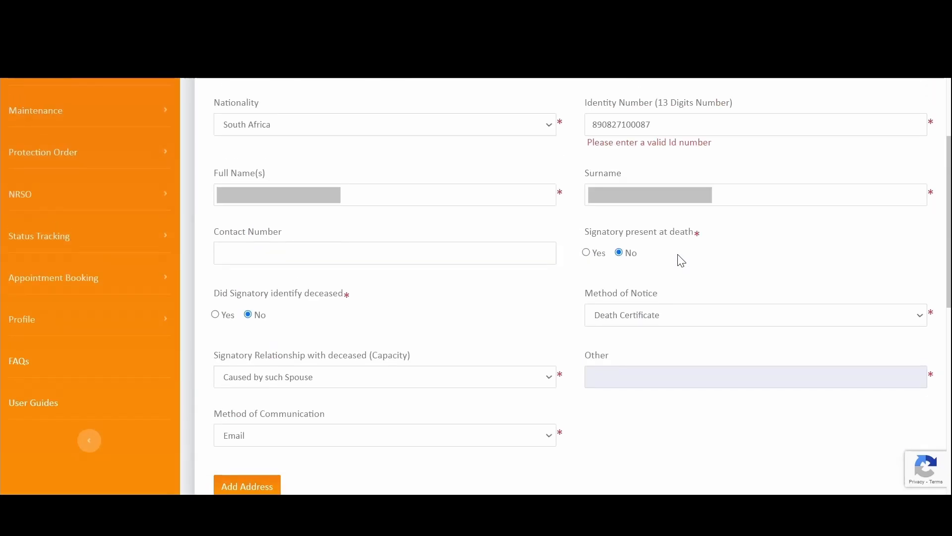
{"action": "scroll", "coordinate": [681, 260], "scroll_direction": "up", "scroll_amount": 1}
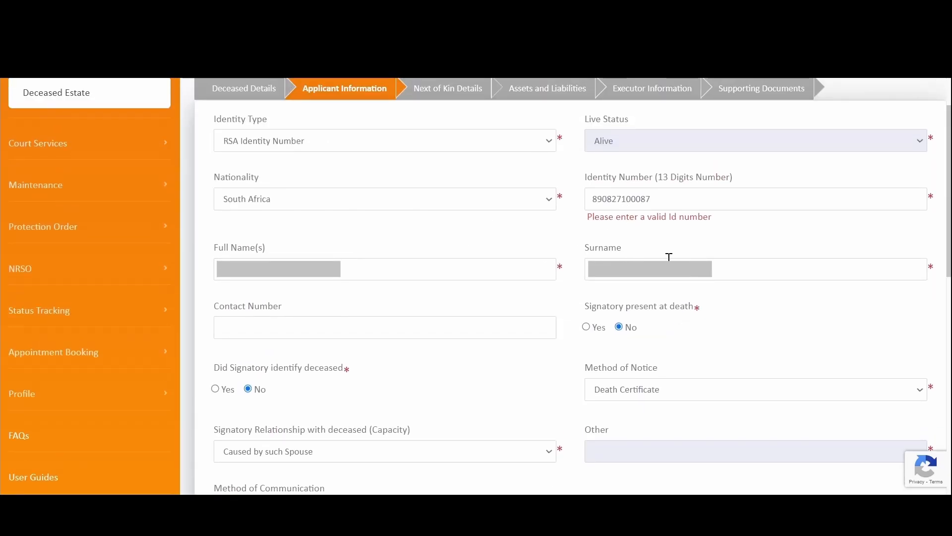
{"action": "scroll", "coordinate": [669, 256], "scroll_direction": "up", "scroll_amount": 1}
{"action": "scroll", "coordinate": [665, 283], "scroll_direction": "down", "scroll_amount": 3}
{"action": "scroll", "coordinate": [665, 276], "scroll_direction": "up", "scroll_amount": 2}
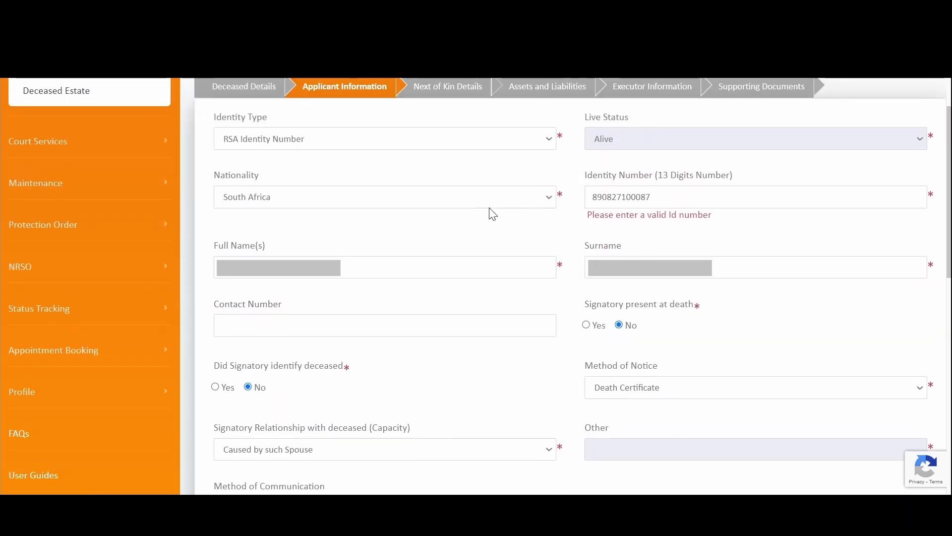
{"action": "scroll", "coordinate": [465, 311], "scroll_direction": "down", "scroll_amount": 2}
{"action": "scroll", "coordinate": [438, 253], "scroll_direction": "up", "scroll_amount": 3}
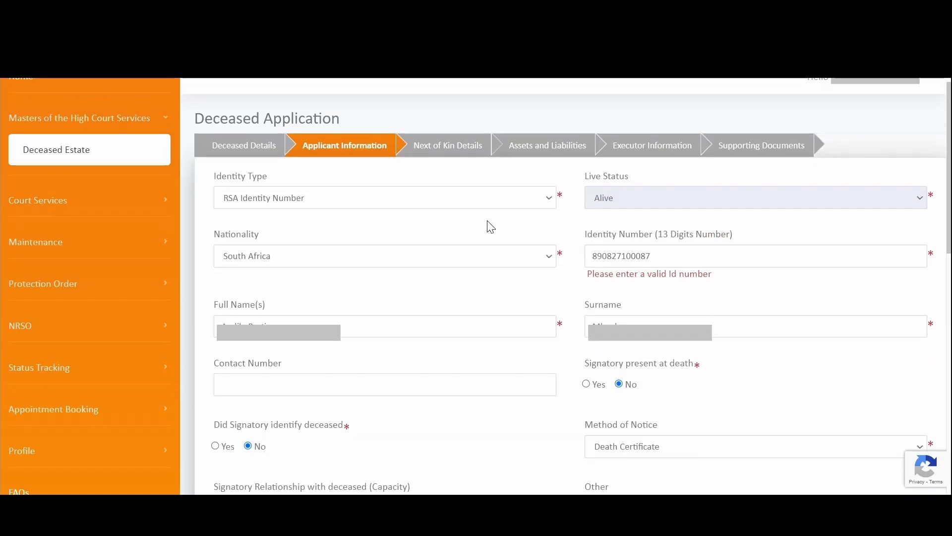
{"action": "left_click_drag", "start_coordinate": [584, 293], "coordinate": [734, 308]}
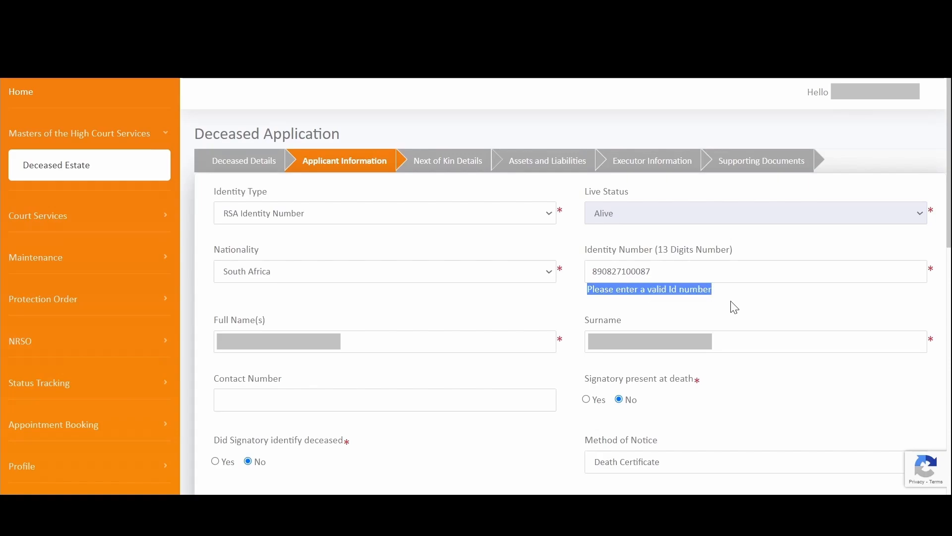
{"action": "left_click", "coordinate": [666, 271]}
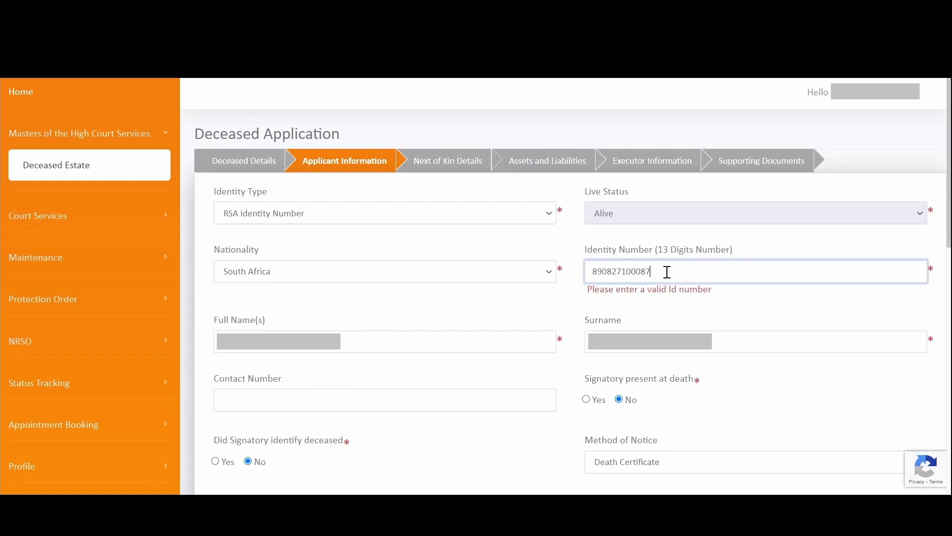
{"action": "key", "text": "BackSpace"}
{"action": "key", "text": "BackSpace"}
{"action": "key", "text": "BackSpace"}
{"action": "key", "text": "BackSpace"}
{"action": "key", "text": "BackSpace"}
{"action": "key", "text": "BackSpace"}
{"action": "key", "text": "BackSpace"}
{"action": "key", "text": "BackSpace"}
{"action": "key", "text": "BackSpace"}
{"action": "key", "text": "BackSpace"}
{"action": "key", "text": "BackSpace"}
{"action": "key", "text": "BackSpace"}
- Re-save the residential address row and continue to Next of Kin Details
{"action": "scroll", "coordinate": [735, 289], "scroll_direction": "down", "scroll_amount": 1}
{"action": "scroll", "coordinate": [735, 289], "scroll_direction": "down", "scroll_amount": 8}
{"action": "left_click_drag", "start_coordinate": [638, 356], "coordinate": [776, 350]}
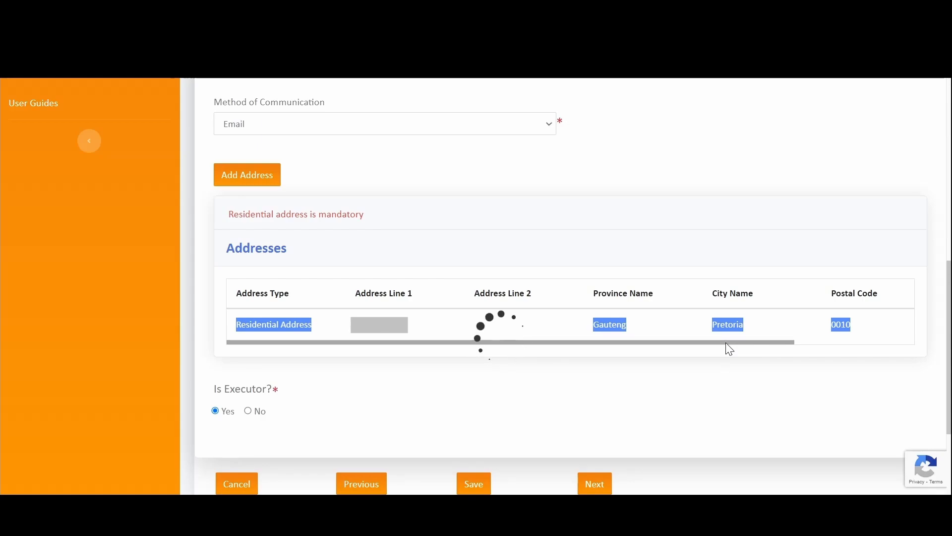
{"action": "left_click_drag", "start_coordinate": [726, 343], "coordinate": [863, 346]}
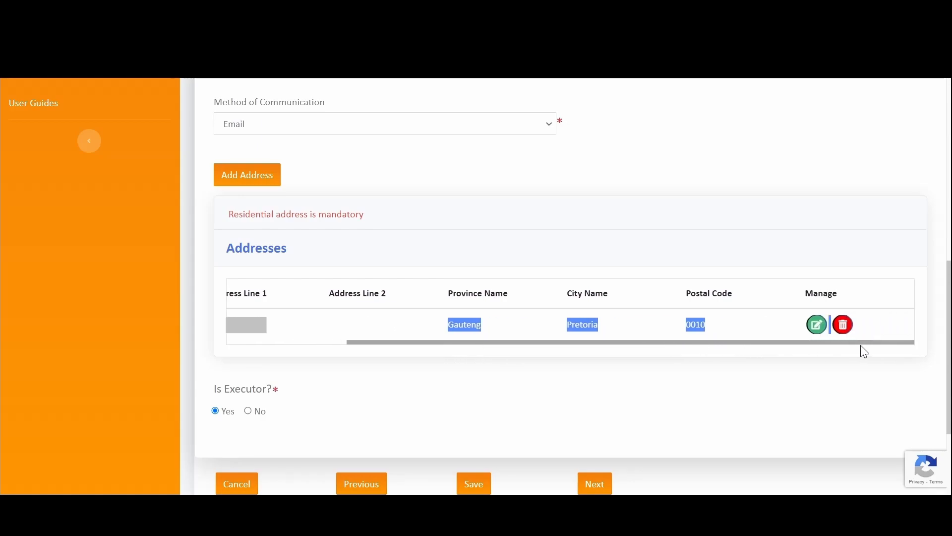
{"action": "left_click", "coordinate": [817, 326]}
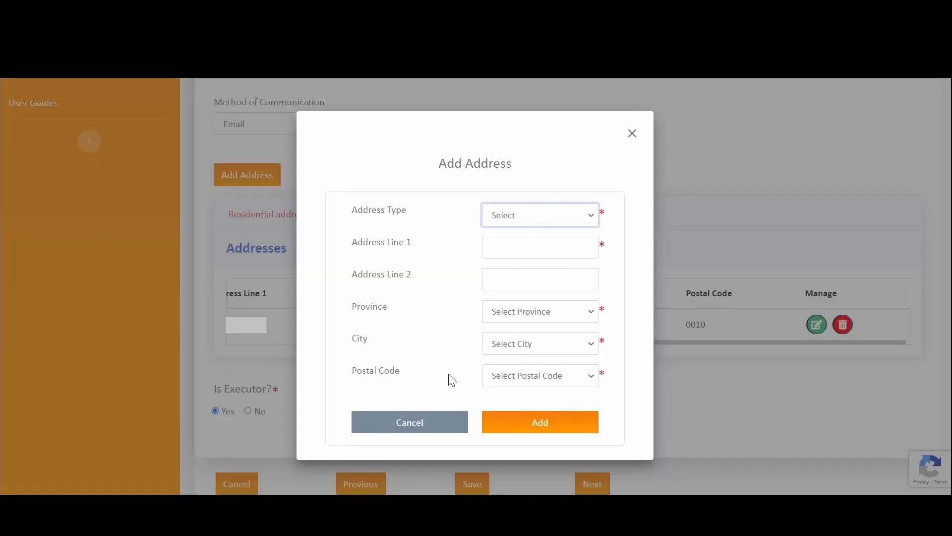
{"action": "left_click", "coordinate": [506, 430]}
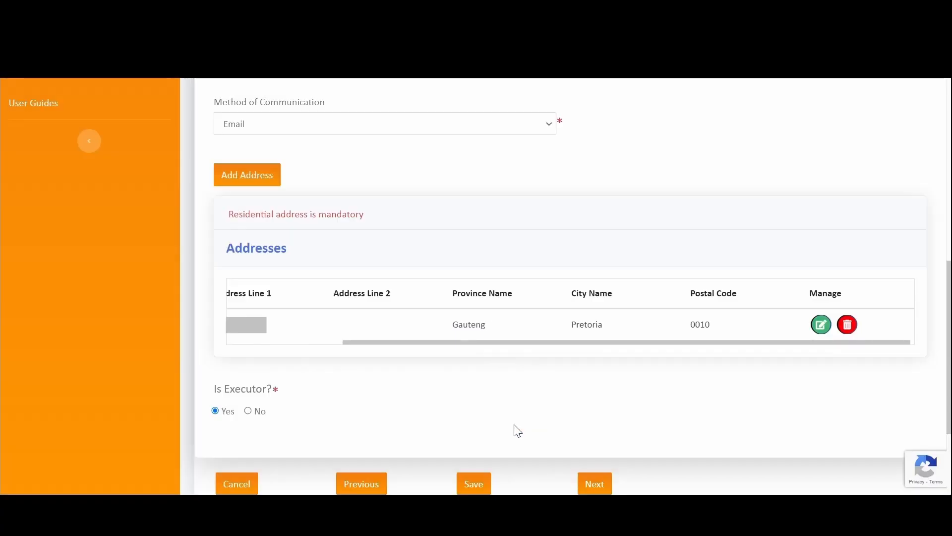
{"action": "scroll", "coordinate": [521, 397], "scroll_direction": "down", "scroll_amount": 3}
{"action": "left_click", "coordinate": [598, 342]}
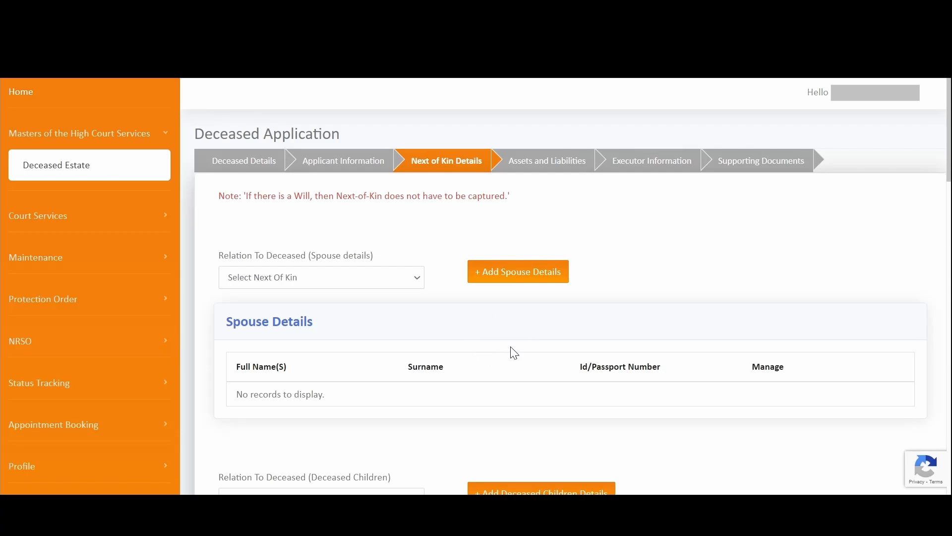
{"action": "scroll", "coordinate": [653, 303], "scroll_direction": "down", "scroll_amount": 5}
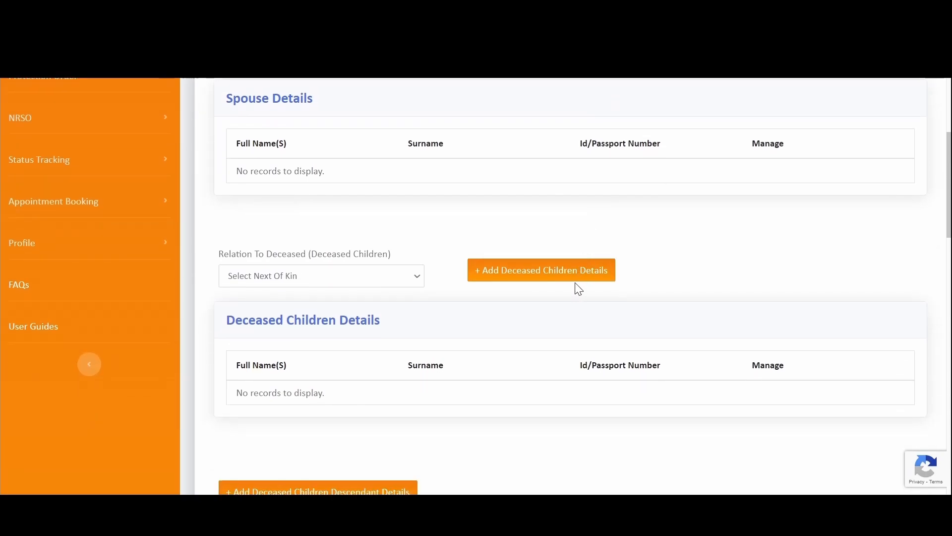
{"action": "scroll", "coordinate": [575, 295], "scroll_direction": "down", "scroll_amount": 5}
{"action": "scroll", "coordinate": [563, 287], "scroll_direction": "down", "scroll_amount": 3}
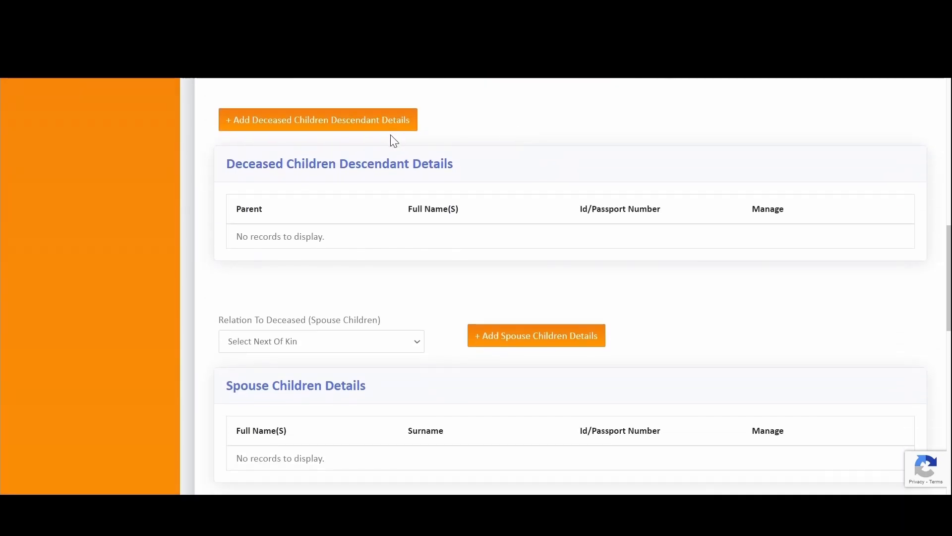
{"action": "scroll", "coordinate": [499, 315], "scroll_direction": "down", "scroll_amount": 5}
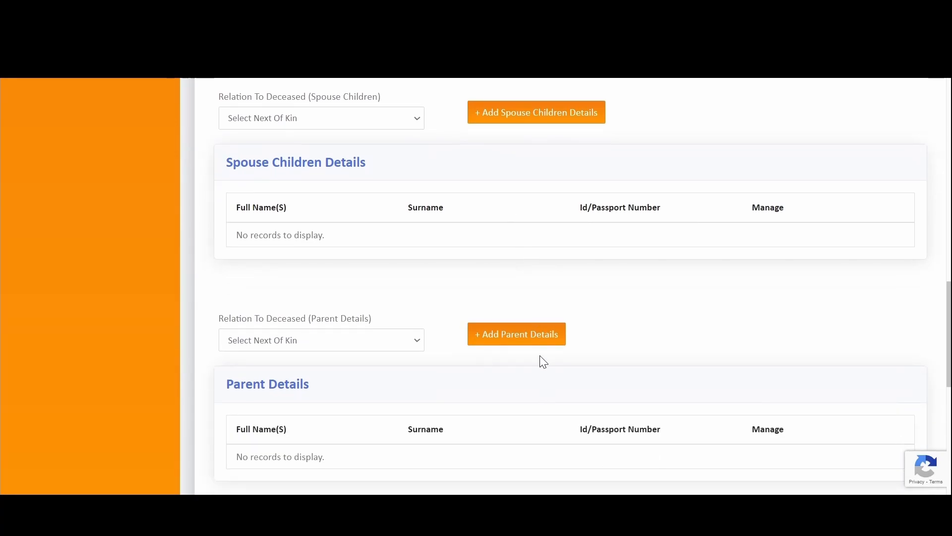
{"action": "scroll", "coordinate": [443, 260], "scroll_direction": "up", "scroll_amount": 18}
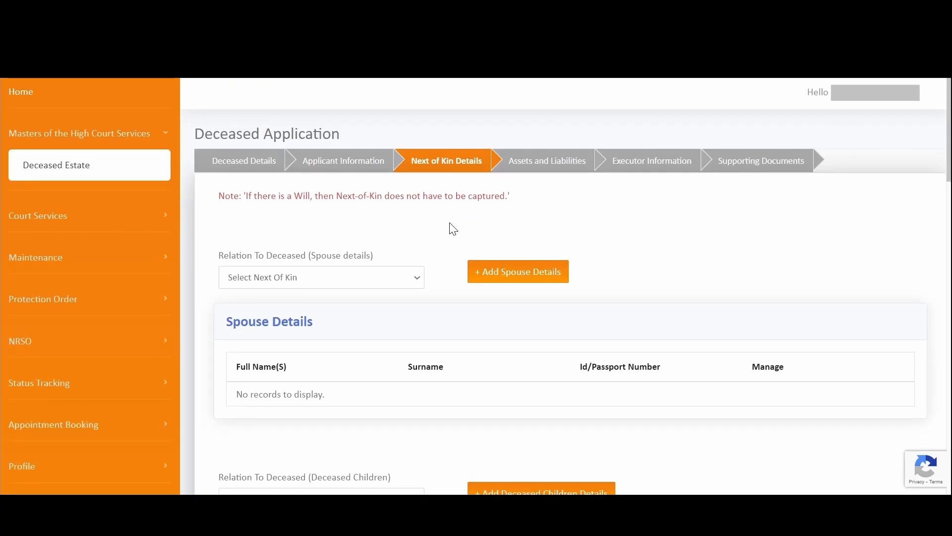
{"action": "scroll", "coordinate": [391, 270], "scroll_direction": "down", "scroll_amount": 3}
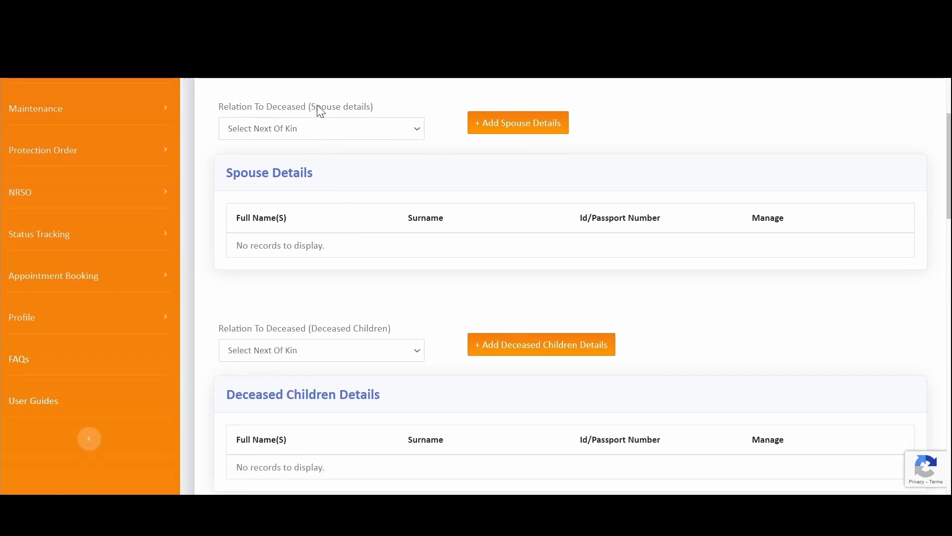
{"action": "scroll", "coordinate": [336, 208], "scroll_direction": "down", "scroll_amount": 2}
{"action": "scroll", "coordinate": [336, 207], "scroll_direction": "up", "scroll_amount": 3}
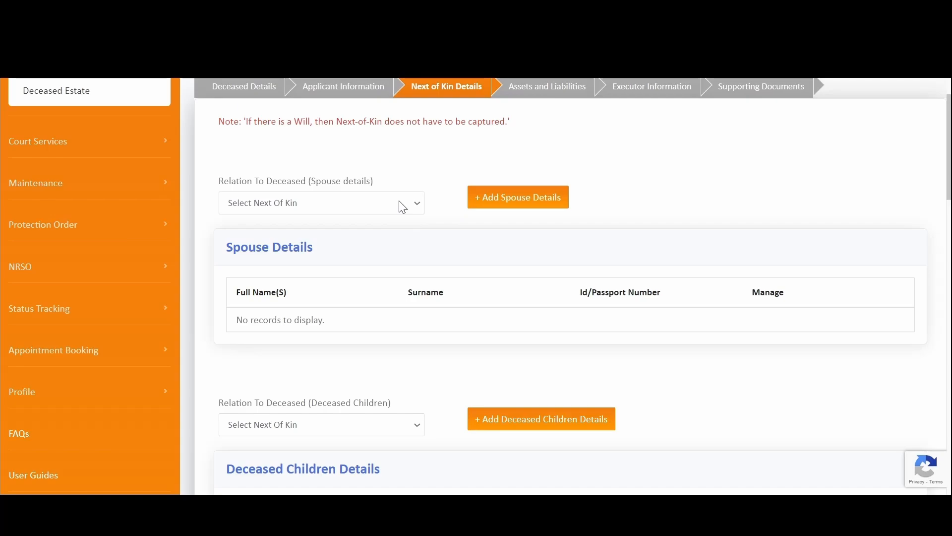
{"action": "scroll", "coordinate": [412, 238], "scroll_direction": "down", "scroll_amount": 3}
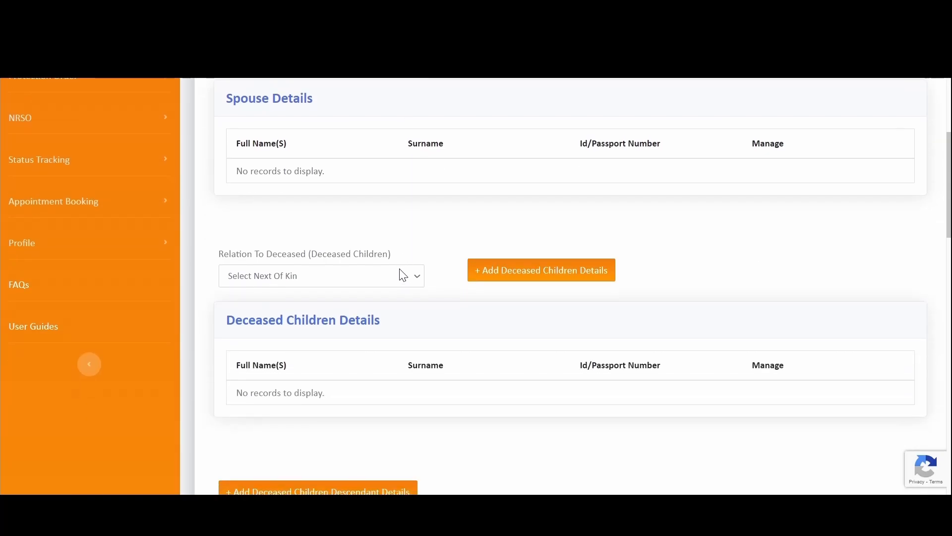
{"action": "scroll", "coordinate": [404, 276], "scroll_direction": "down", "scroll_amount": 3}
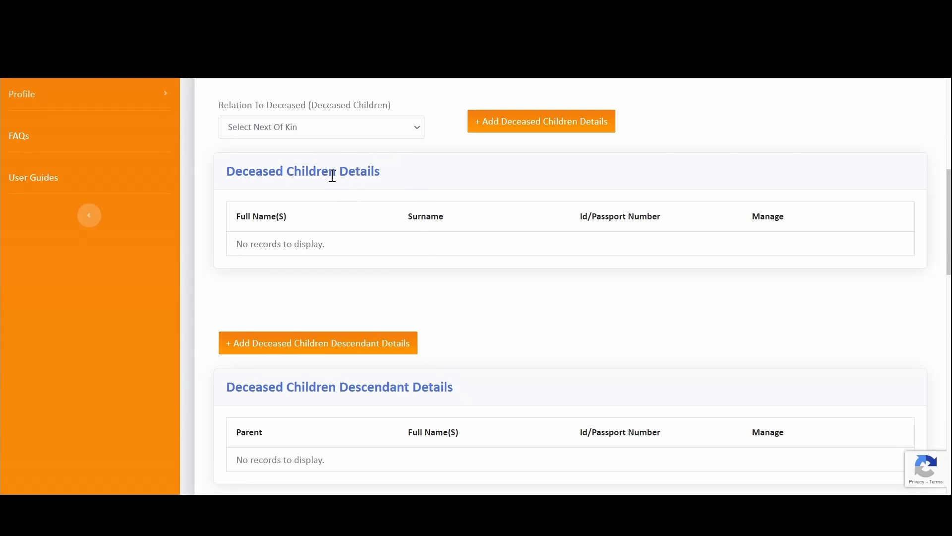
{"action": "scroll", "coordinate": [454, 228], "scroll_direction": "down", "scroll_amount": 3}
{"action": "scroll", "coordinate": [454, 230], "scroll_direction": "down", "scroll_amount": 3}
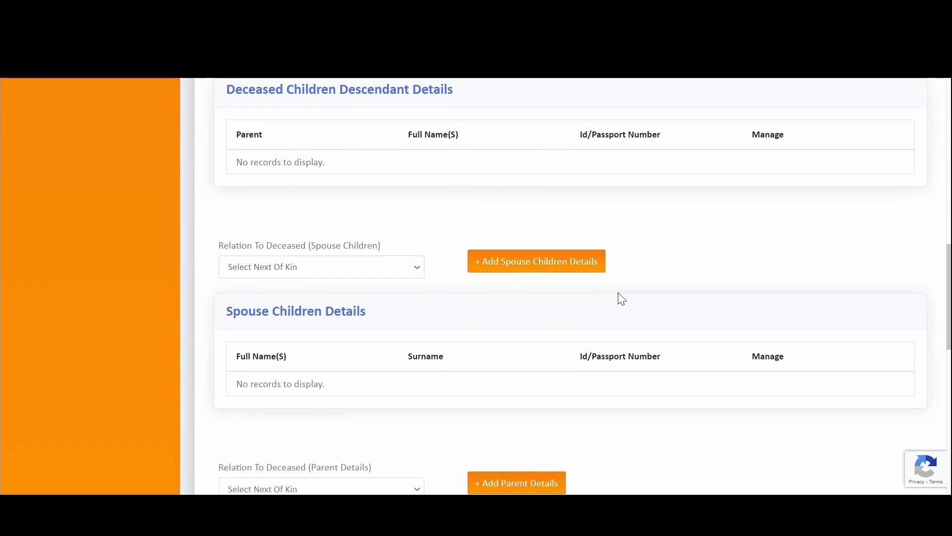
{"action": "scroll", "coordinate": [643, 300], "scroll_direction": "down", "scroll_amount": 3}
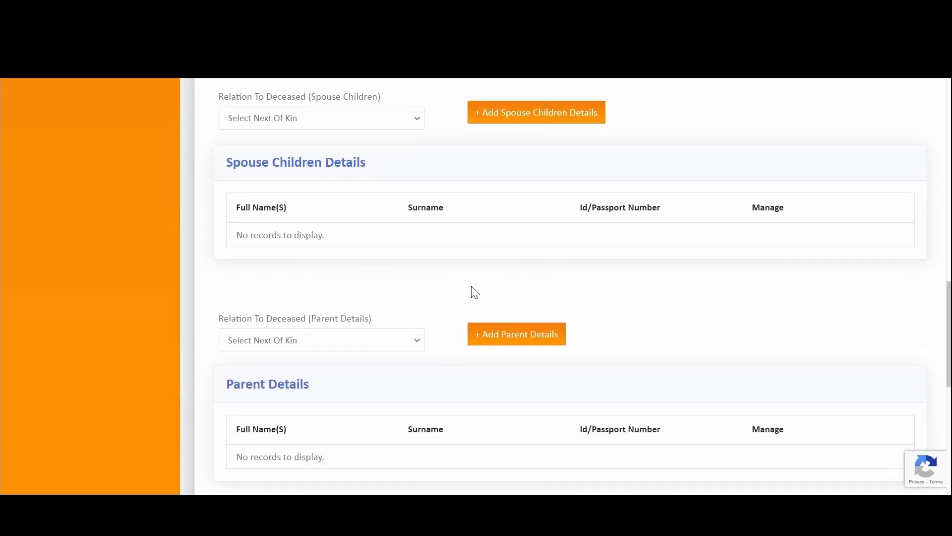
{"action": "scroll", "coordinate": [440, 302], "scroll_direction": "down", "scroll_amount": 6}
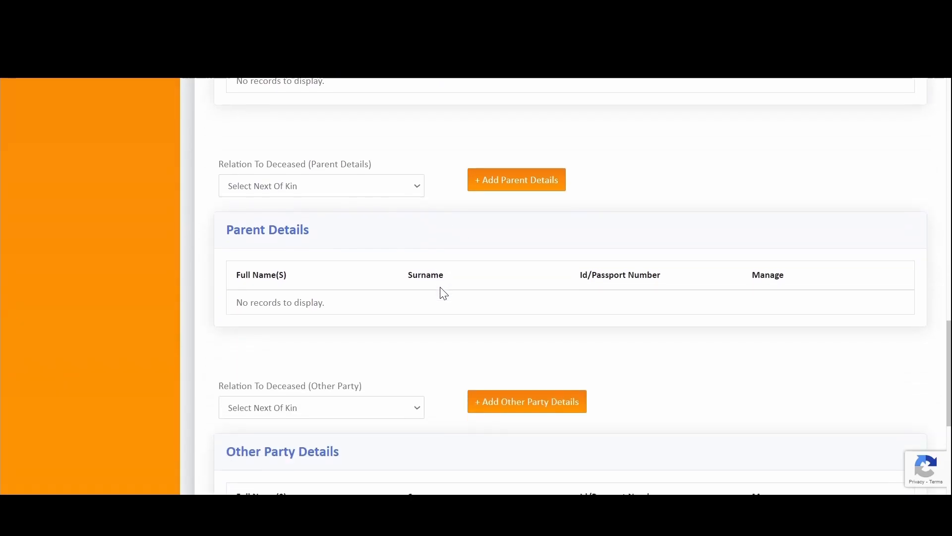
{"action": "scroll", "coordinate": [437, 293], "scroll_direction": "up", "scroll_amount": 16}
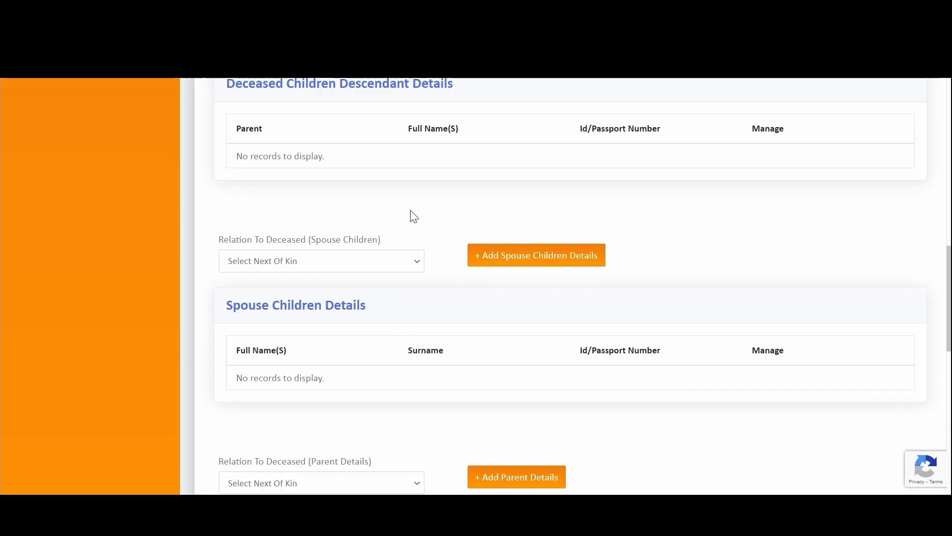
{"action": "scroll", "coordinate": [404, 175], "scroll_direction": "up", "scroll_amount": 6}
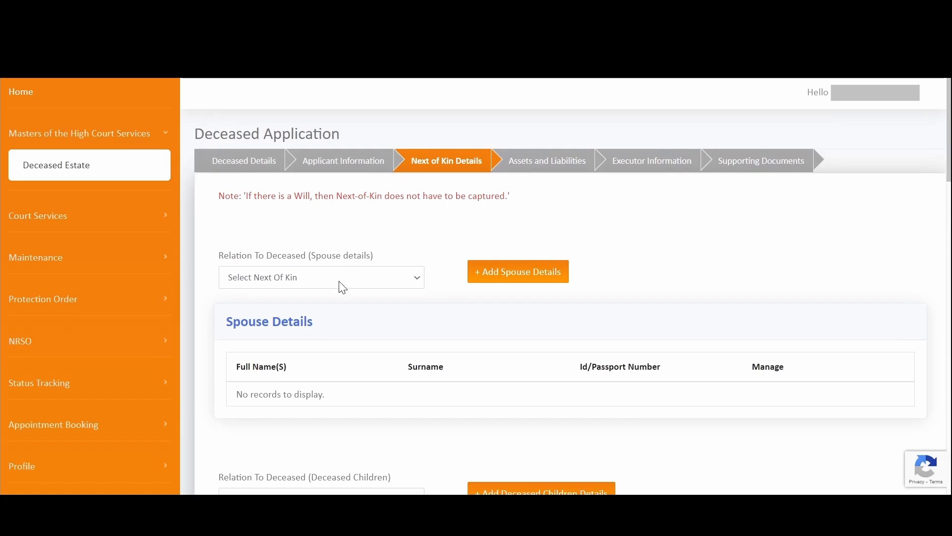
{"action": "scroll", "coordinate": [347, 298], "scroll_direction": "down", "scroll_amount": 3}
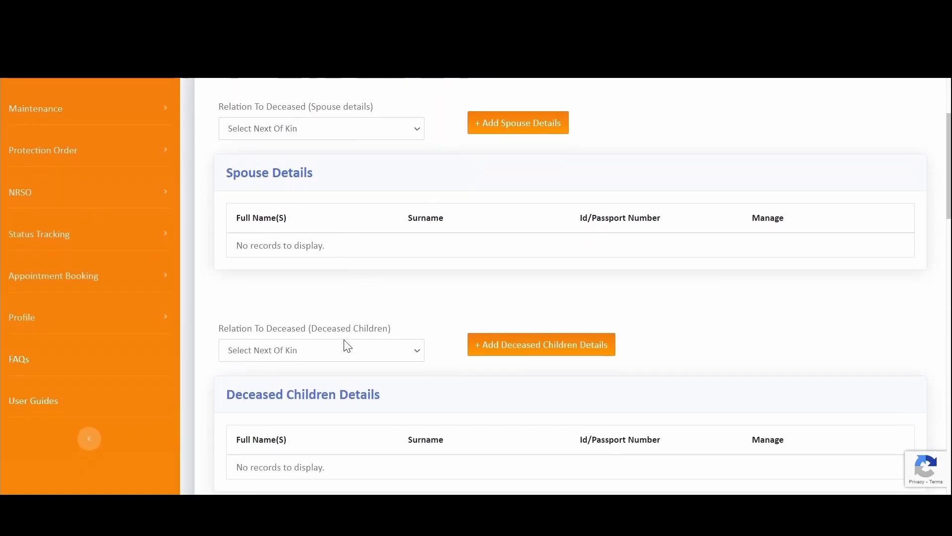
{"action": "scroll", "coordinate": [342, 338], "scroll_direction": "down", "scroll_amount": 6}
{"action": "scroll", "coordinate": [330, 298], "scroll_direction": "up", "scroll_amount": 6}
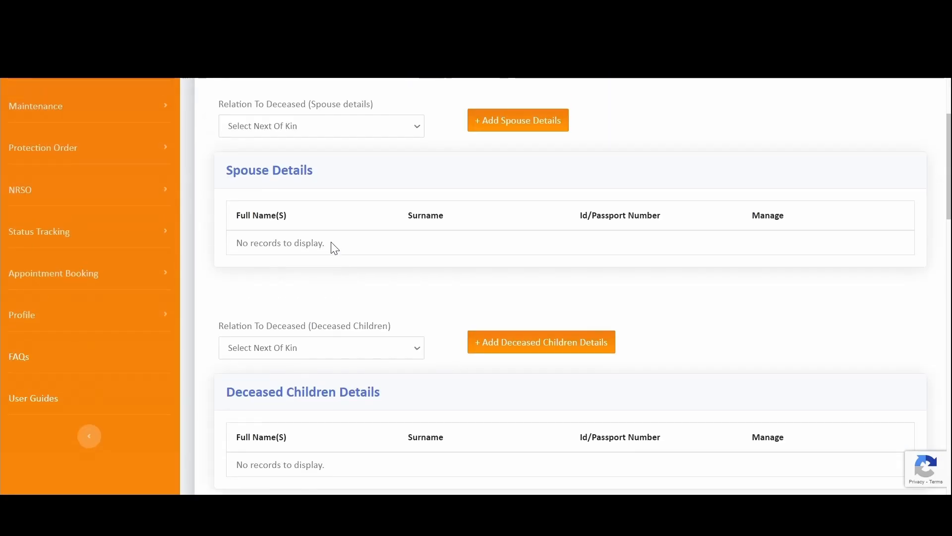
{"action": "left_click", "coordinate": [329, 127]}
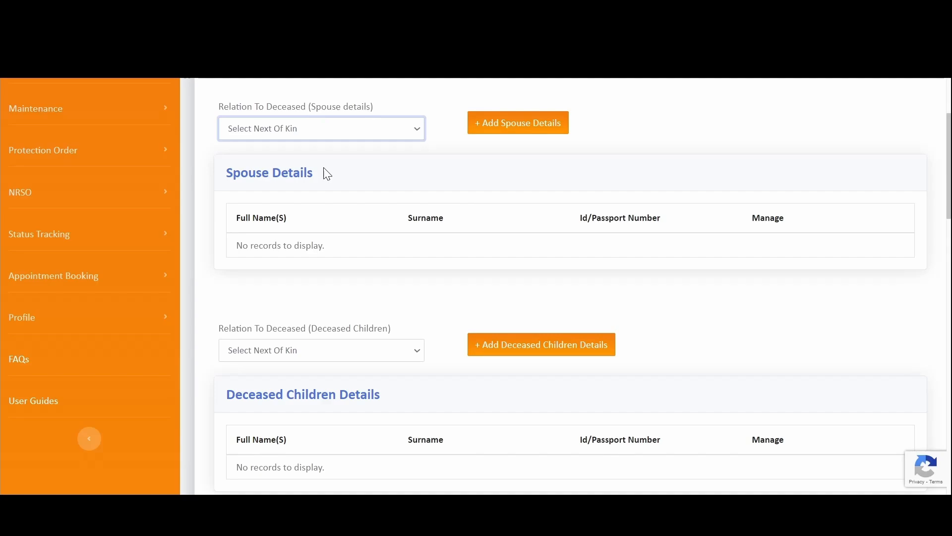
{"action": "scroll", "coordinate": [347, 99], "scroll_direction": "up", "scroll_amount": 3}
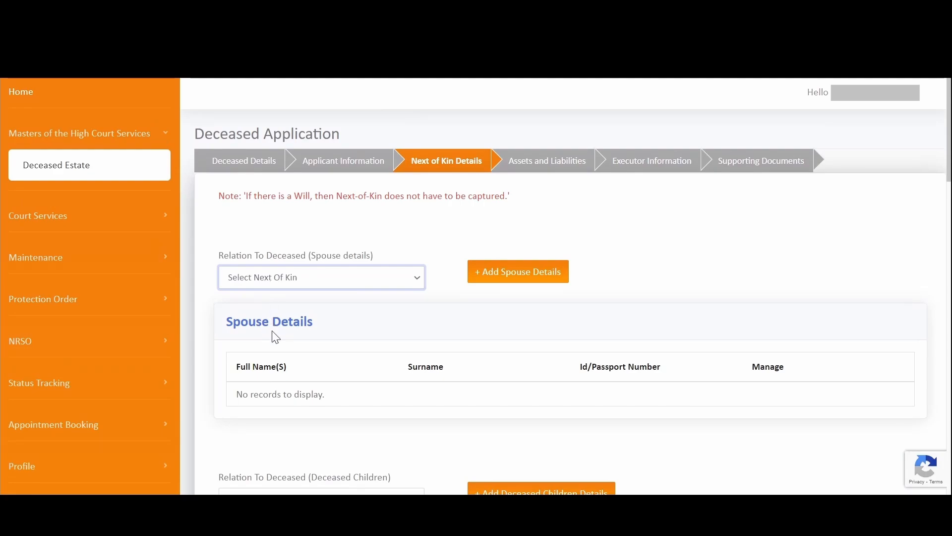
- Choose Wife as the spouse relation and open a new spouse details form
{"action": "left_click", "coordinate": [266, 319]}
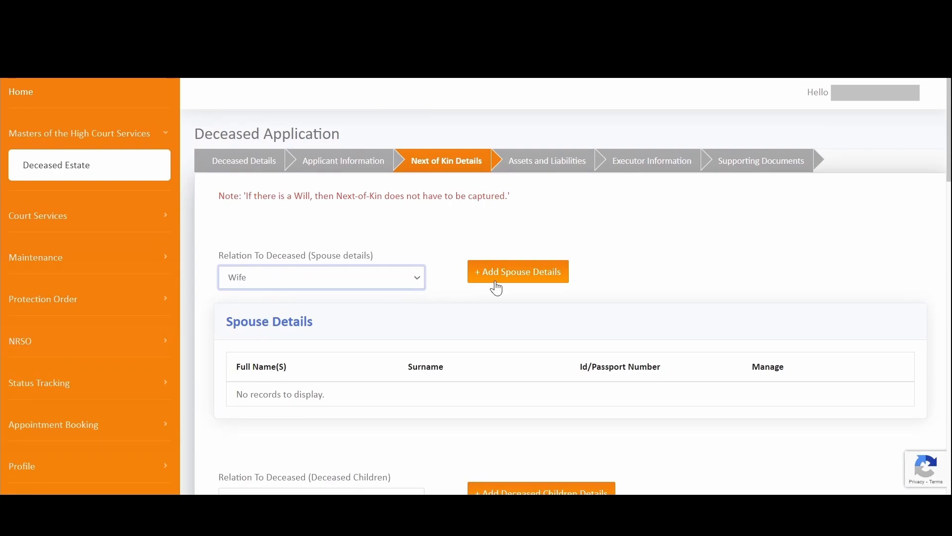
{"action": "scroll", "coordinate": [525, 290], "scroll_direction": "down", "scroll_amount": 3}
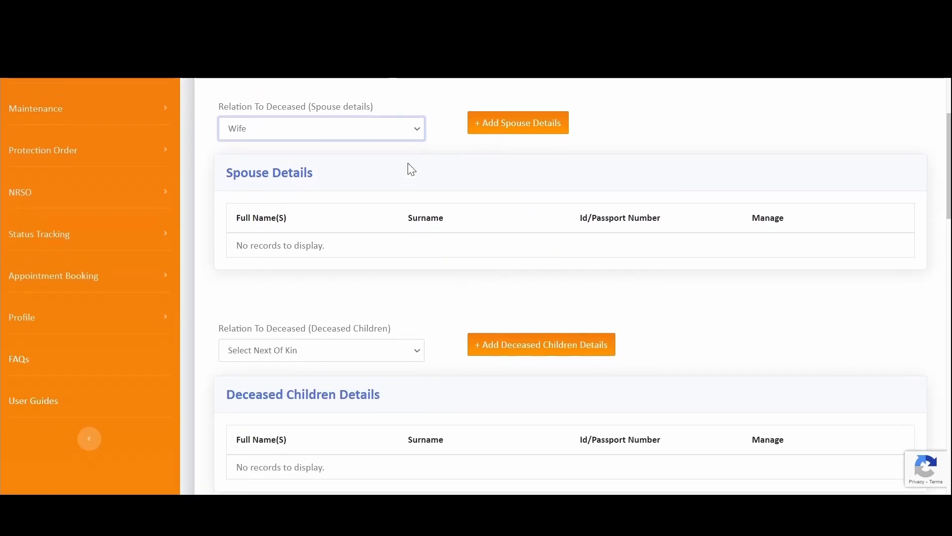
{"action": "left_click", "coordinate": [491, 130]}
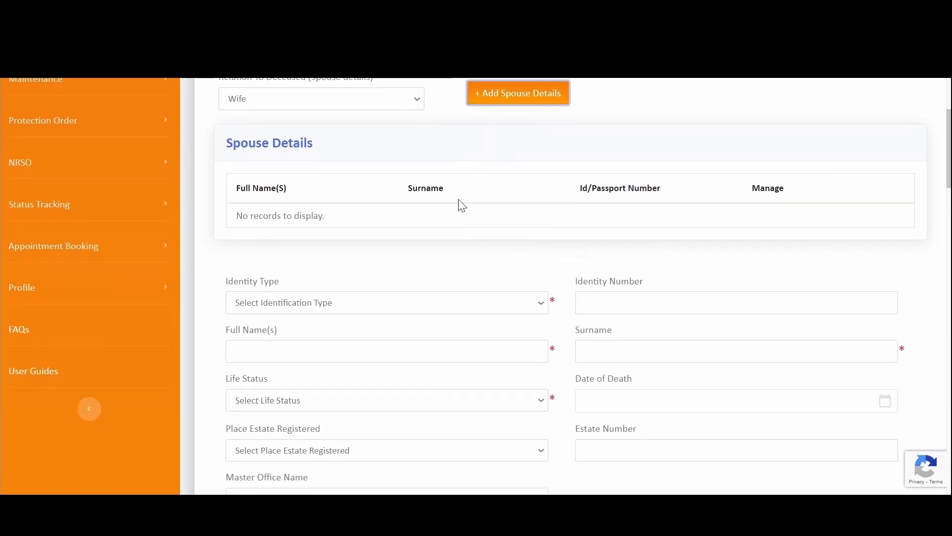
{"action": "scroll", "coordinate": [261, 281], "scroll_direction": "down", "scroll_amount": 3}
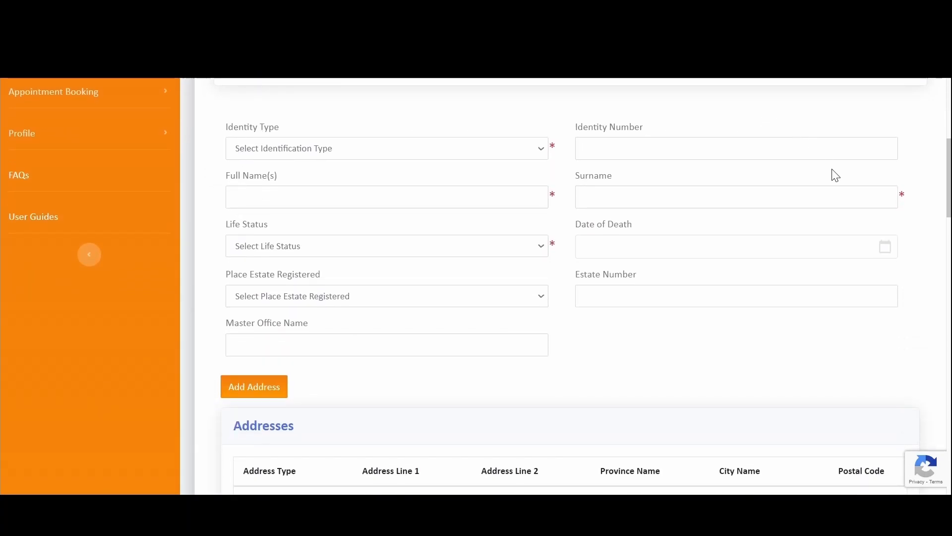
{"action": "scroll", "coordinate": [367, 285], "scroll_direction": "down", "scroll_amount": 1}
{"action": "scroll", "coordinate": [369, 267], "scroll_direction": "down", "scroll_amount": 4}
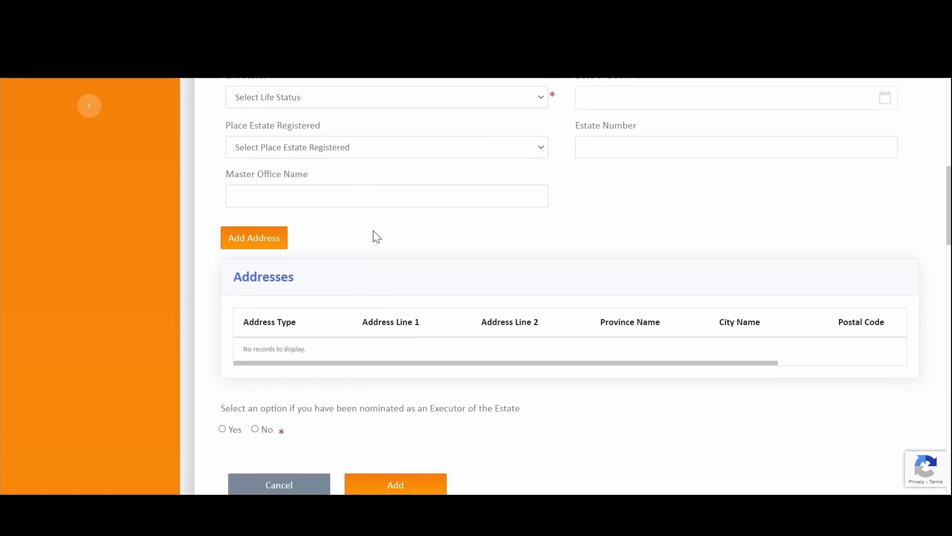
{"action": "scroll", "coordinate": [374, 219], "scroll_direction": "up", "scroll_amount": 5}
{"action": "scroll", "coordinate": [374, 202], "scroll_direction": "up", "scroll_amount": 1}
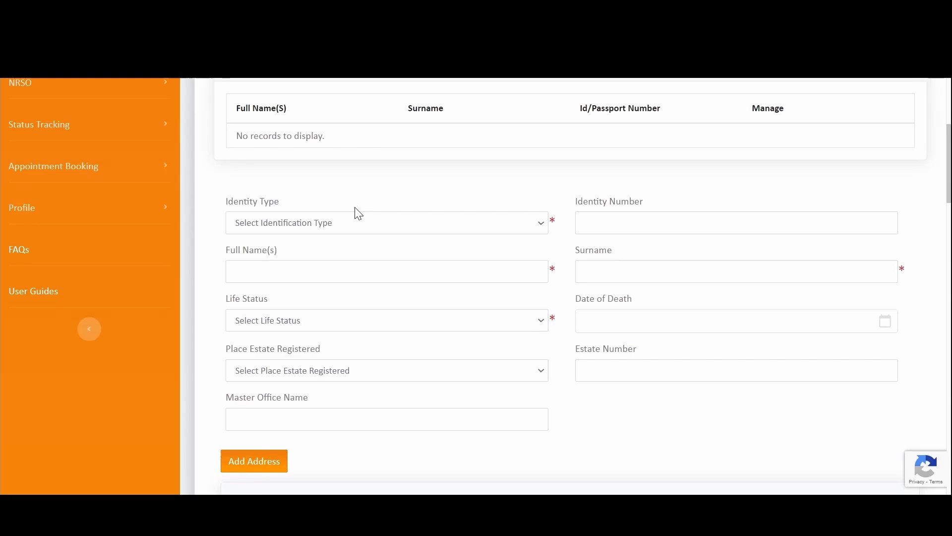
- Set Identity Type to RSA Identity Number, paste the spouse's ID, and fill full names and surname
{"action": "left_click", "coordinate": [325, 226]}
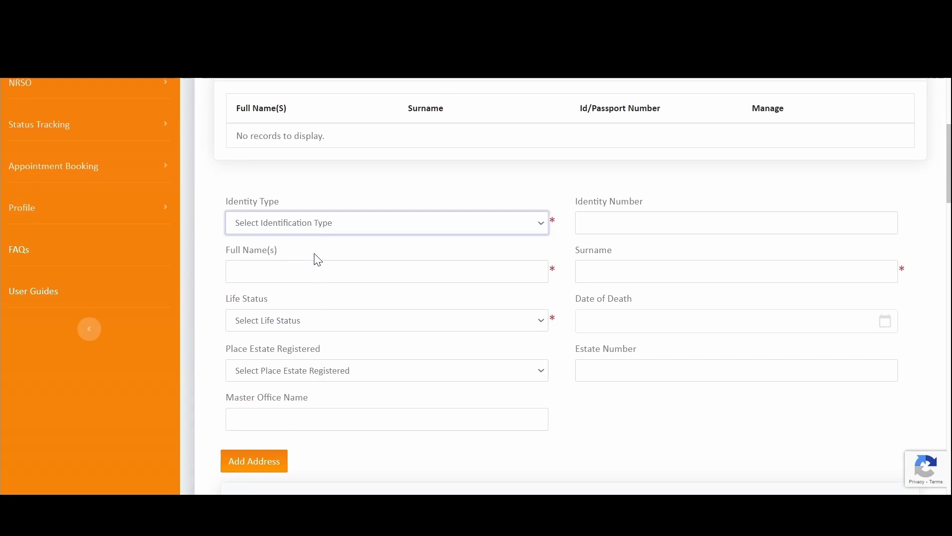
{"action": "left_click", "coordinate": [322, 283]}
{"action": "left_click", "coordinate": [603, 229]}
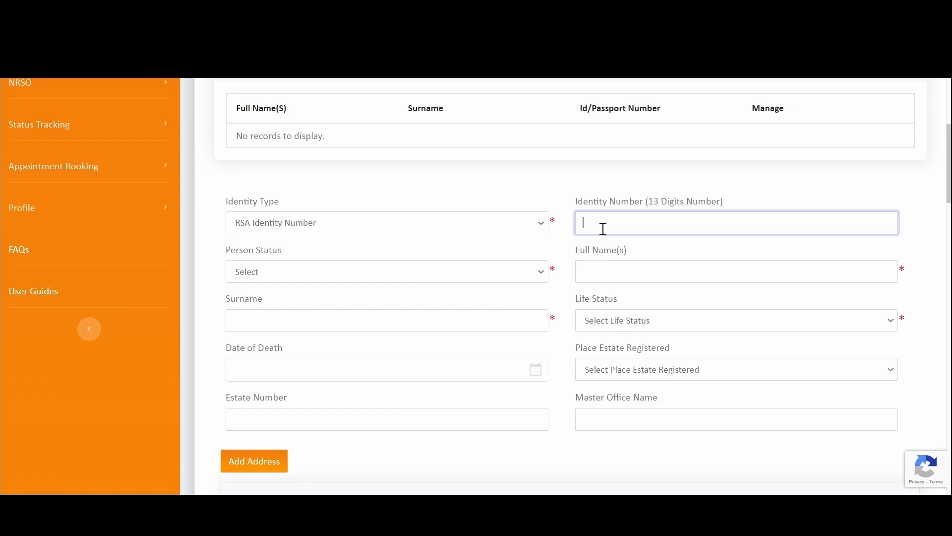
{"action": "key", "text": "ctrl+v"}
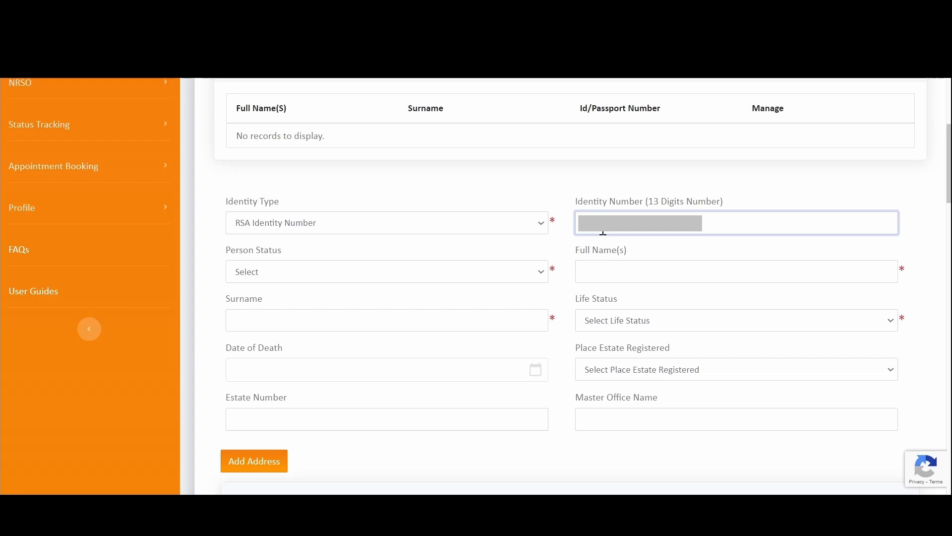
{"action": "left_click", "coordinate": [615, 269]}
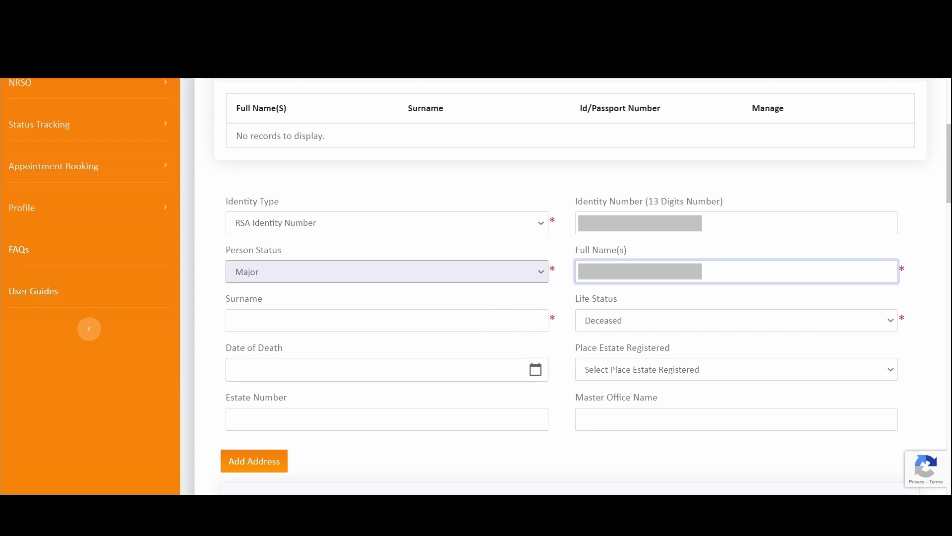
{"action": "left_click", "coordinate": [268, 322]}
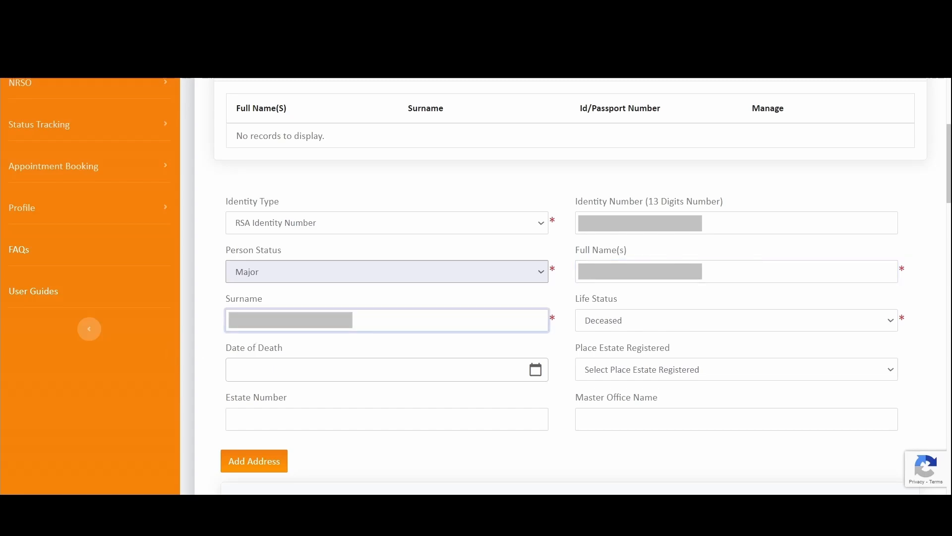
- Set the spouse's Life Status to Alive
{"action": "scroll", "coordinate": [587, 312], "scroll_direction": "down", "scroll_amount": 2}
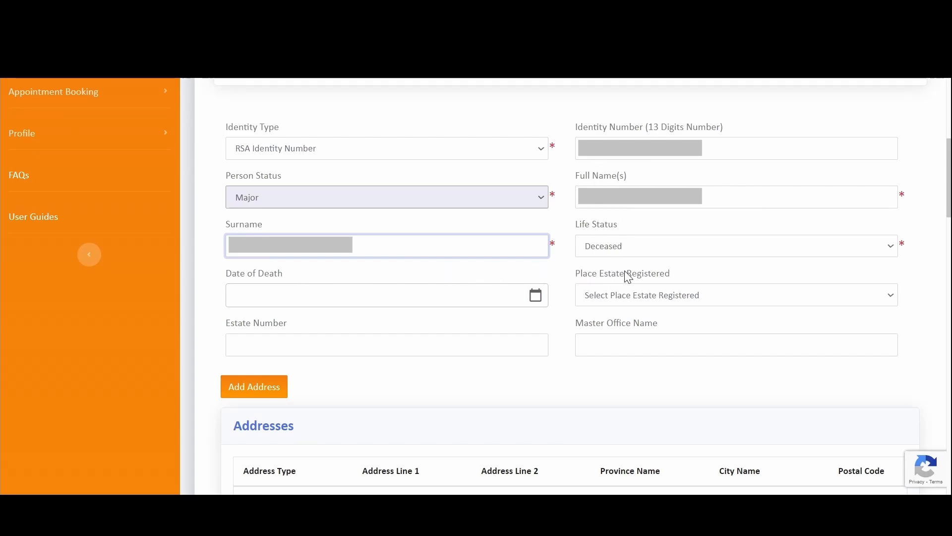
{"action": "left_click", "coordinate": [633, 248]}
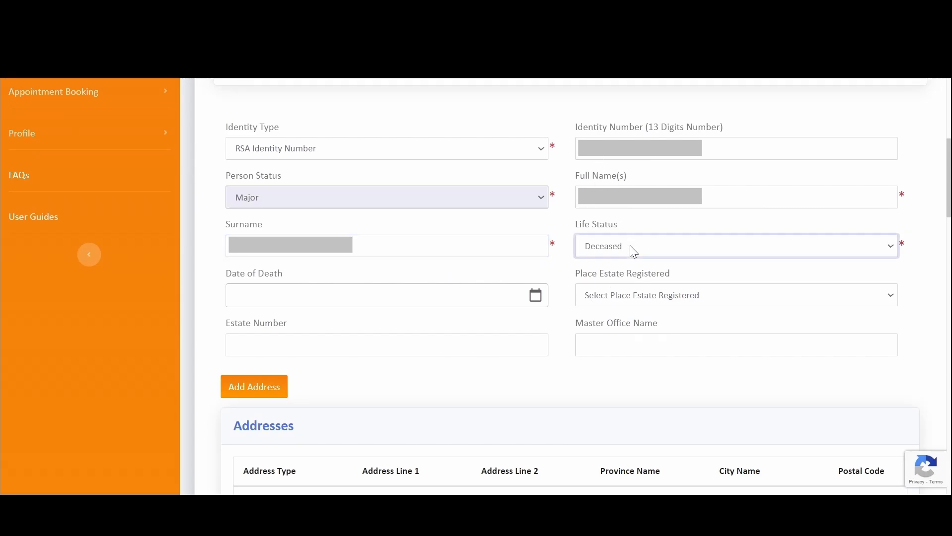
{"action": "left_click", "coordinate": [617, 277]}
{"action": "scroll", "coordinate": [568, 310], "scroll_direction": "down", "scroll_amount": 2}
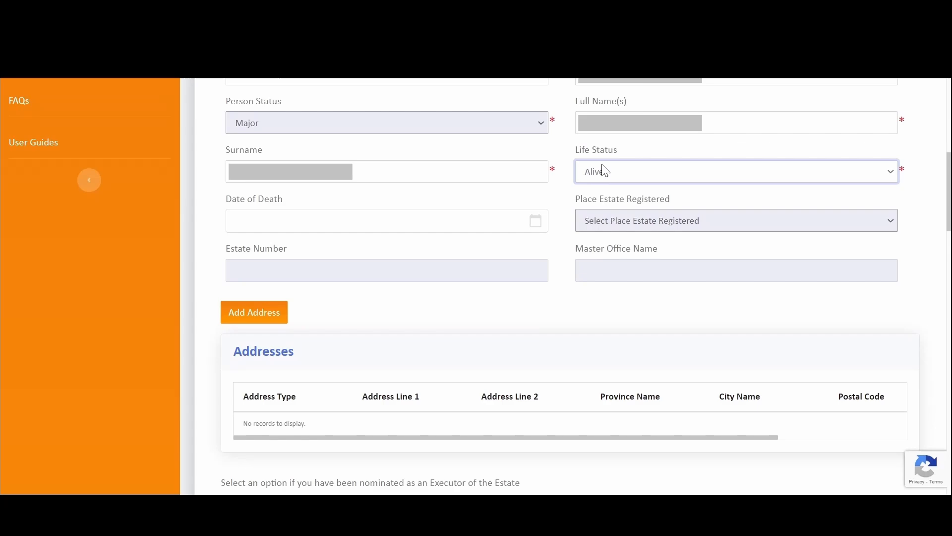
{"action": "left_click", "coordinate": [610, 211]}
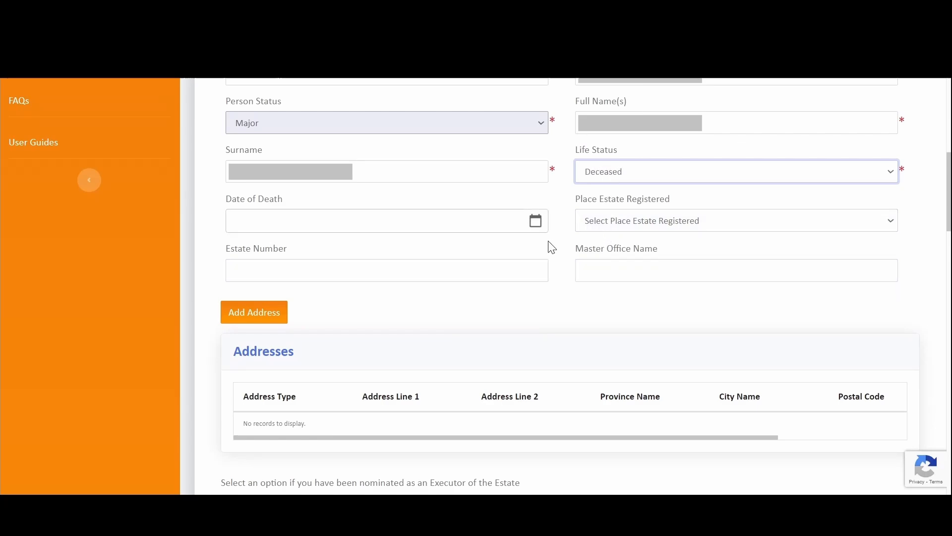
{"action": "left_click", "coordinate": [615, 228]}
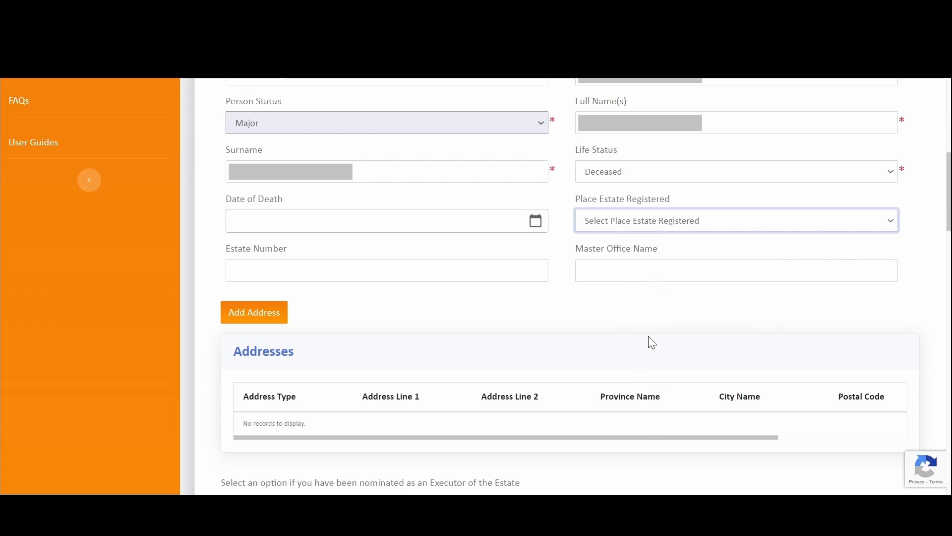
{"action": "left_click", "coordinate": [519, 222]}
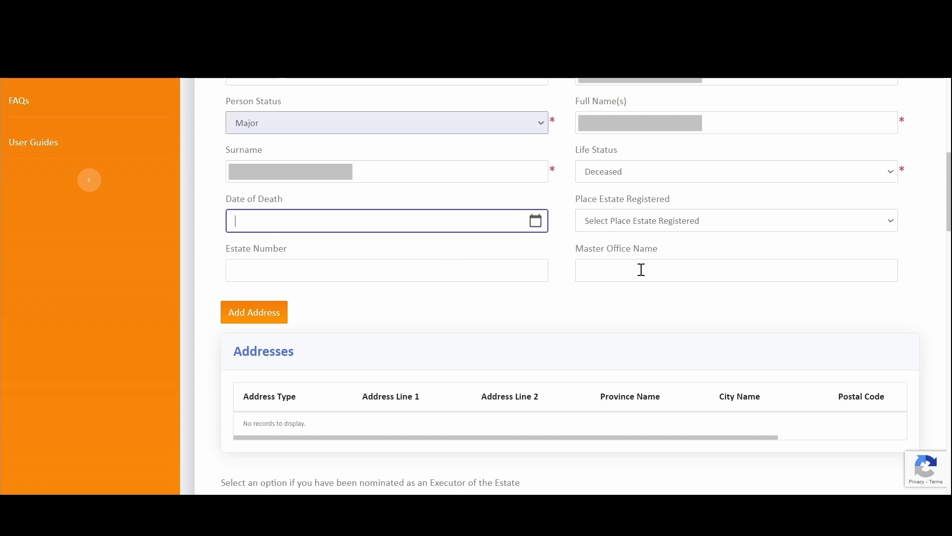
{"action": "triple_click", "coordinate": [238, 198]}
{"action": "left_click_drag", "start_coordinate": [507, 222], "coordinate": [248, 205]}
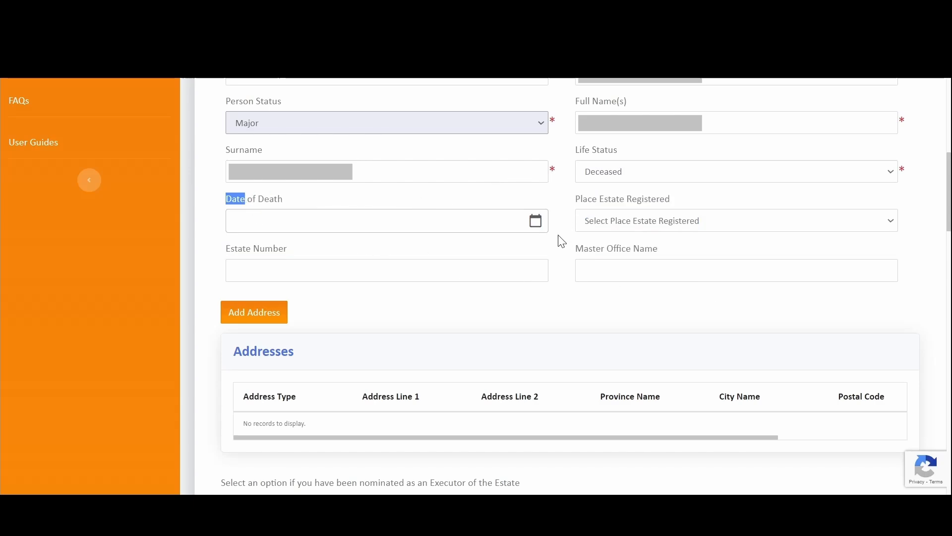
{"action": "left_click", "coordinate": [640, 221]}
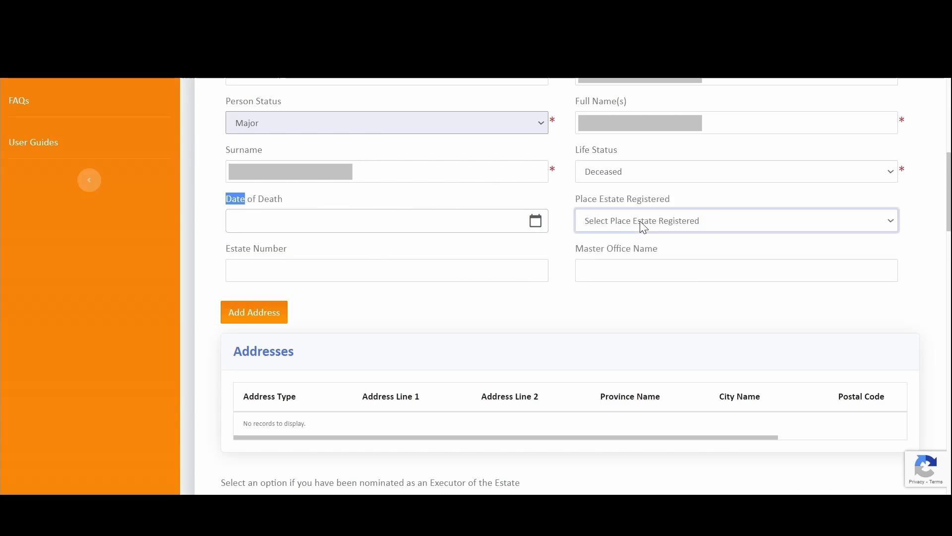
{"action": "left_click", "coordinate": [613, 173]}
{"action": "left_click", "coordinate": [612, 197]}
{"action": "scroll", "coordinate": [341, 323], "scroll_direction": "down", "scroll_amount": 3}
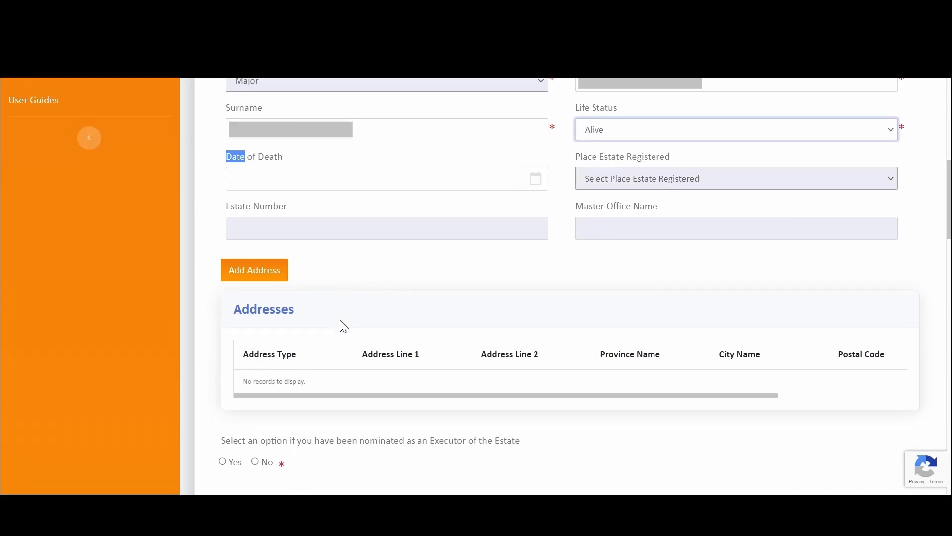
- Add a Residential Address with line 1 filled, Gauteng, Centurion, postal code CENTURION 0157
{"action": "left_click", "coordinate": [276, 161]}
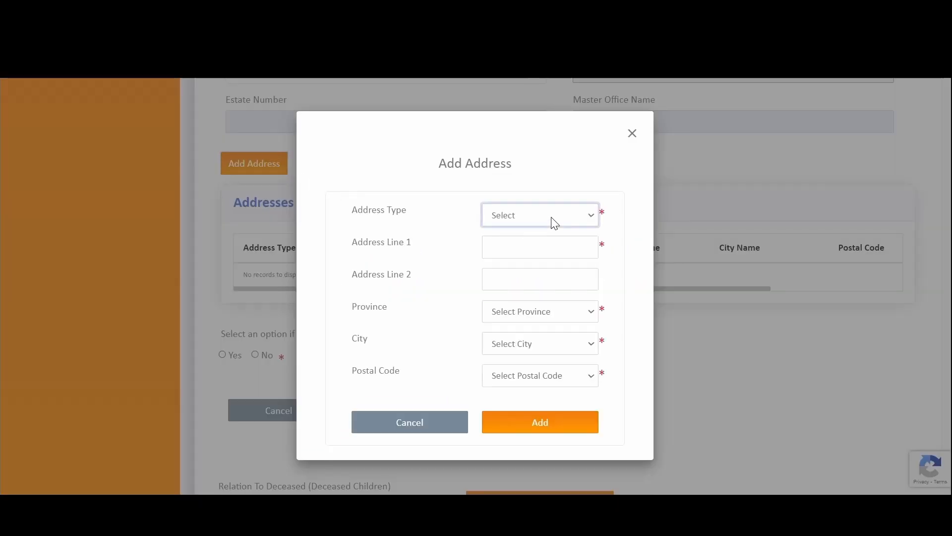
{"action": "left_click", "coordinate": [547, 257]}
{"action": "left_click", "coordinate": [519, 249]}
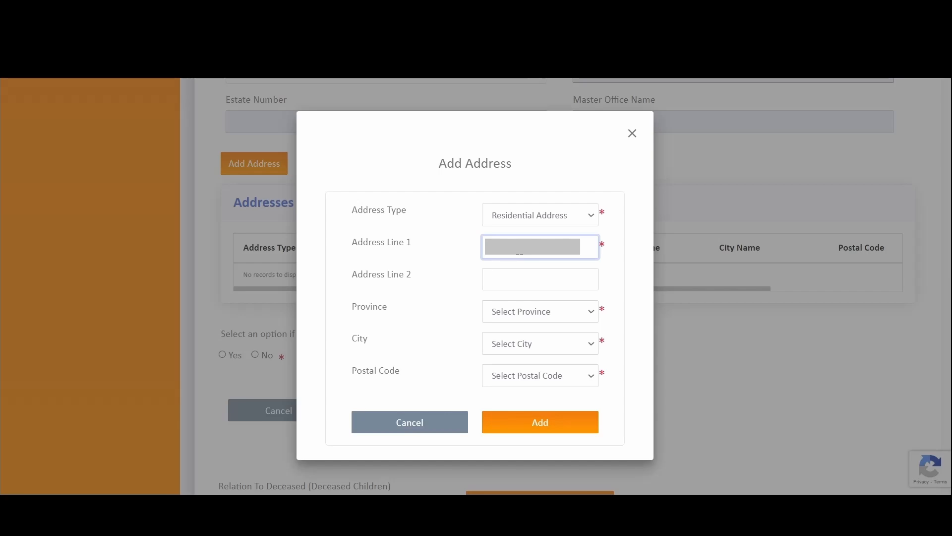
{"action": "left_click", "coordinate": [546, 316]}
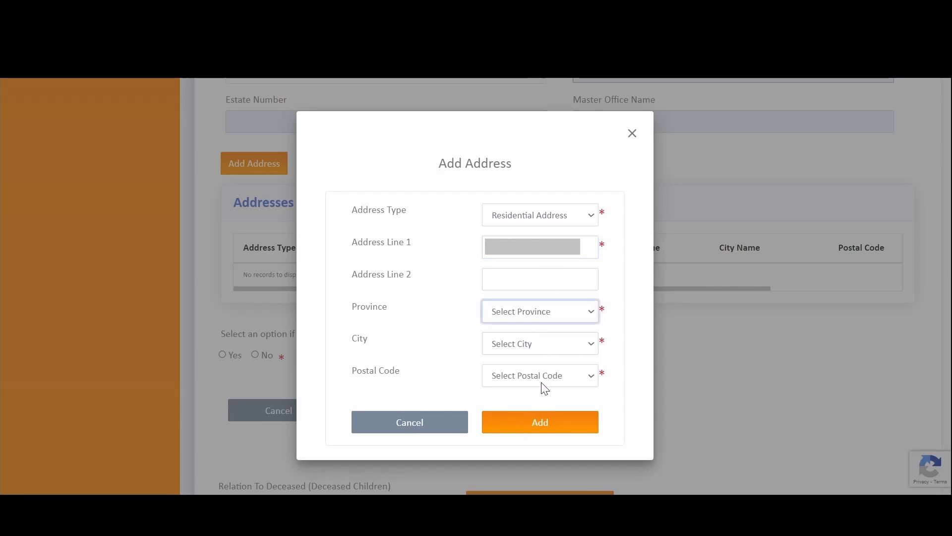
{"action": "left_click", "coordinate": [533, 368]}
{"action": "left_click", "coordinate": [532, 353]}
{"action": "left_click", "coordinate": [531, 329]}
{"action": "left_click", "coordinate": [530, 373]}
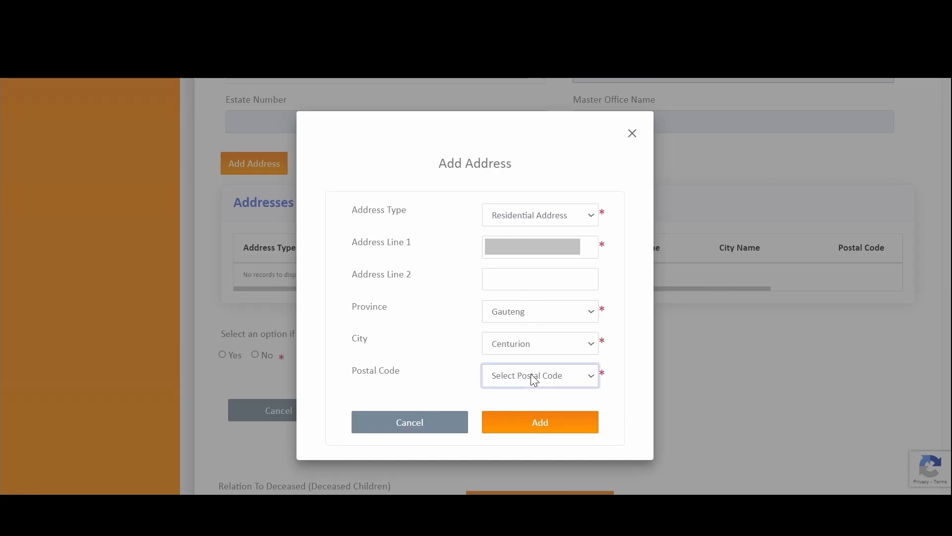
{"action": "left_click", "coordinate": [538, 372]}
{"action": "left_click", "coordinate": [540, 422]}
{"action": "scroll", "coordinate": [496, 317], "scroll_direction": "down", "scroll_amount": 2}
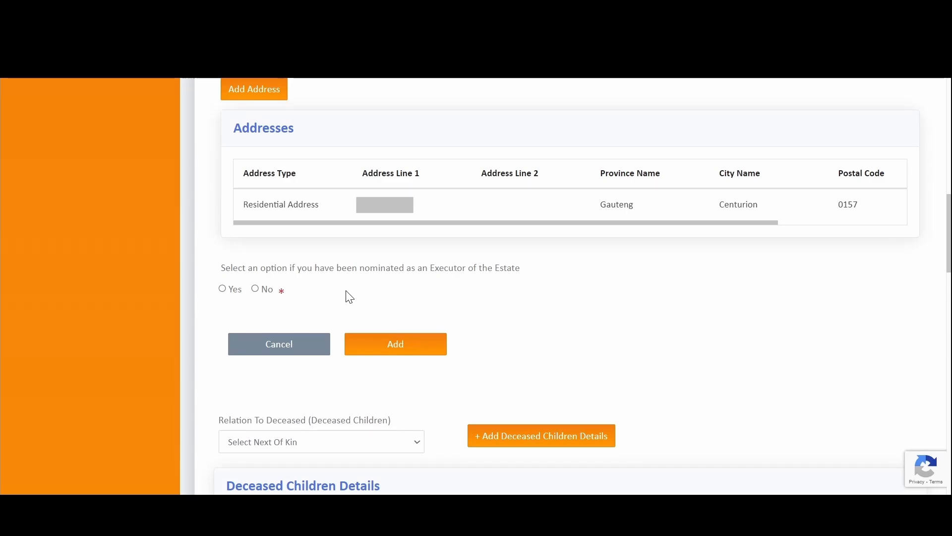
- Answer No to executor nomination and submit the spouse's details with Add
{"action": "scroll", "coordinate": [487, 236], "scroll_direction": "up", "scroll_amount": 4}
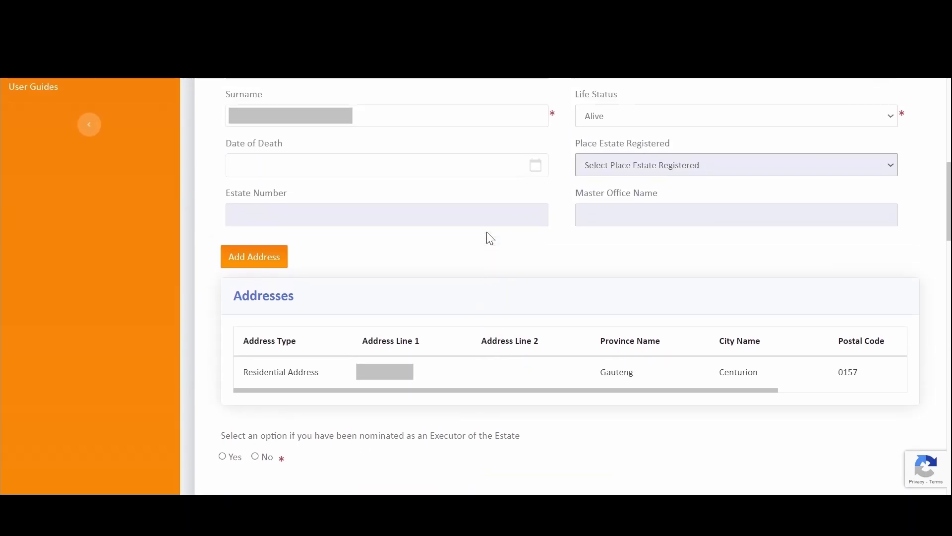
{"action": "scroll", "coordinate": [488, 242], "scroll_direction": "down", "scroll_amount": 5}
{"action": "scroll", "coordinate": [489, 243], "scroll_direction": "down", "scroll_amount": 1}
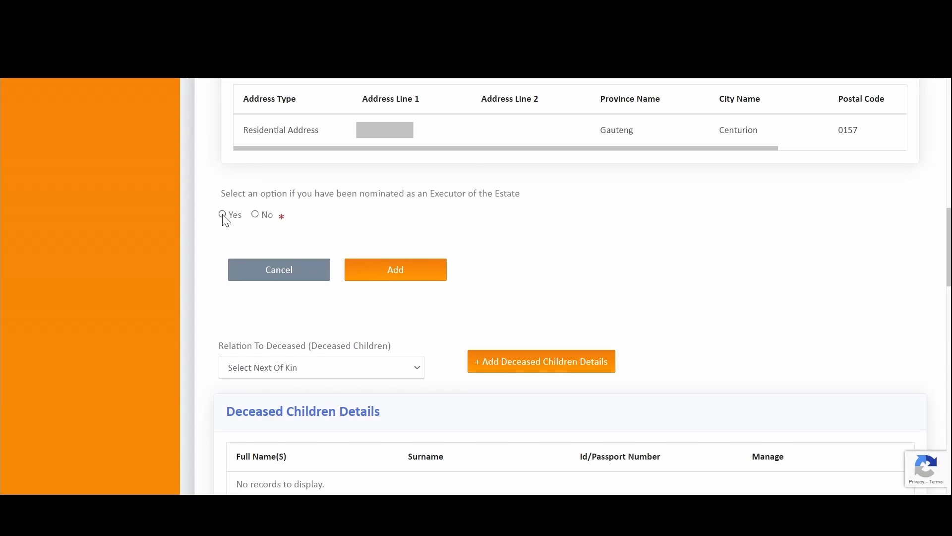
{"action": "left_click", "coordinate": [256, 215]}
{"action": "left_click", "coordinate": [405, 278]}
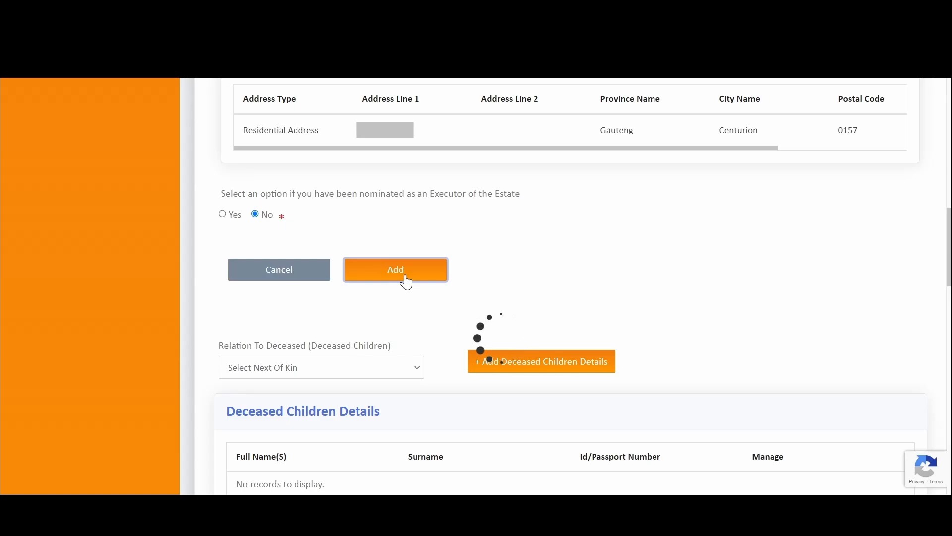
- Scroll through the Next of Kin sections to review the completed spouse details
{"action": "scroll", "coordinate": [406, 277], "scroll_direction": "up", "scroll_amount": 8}
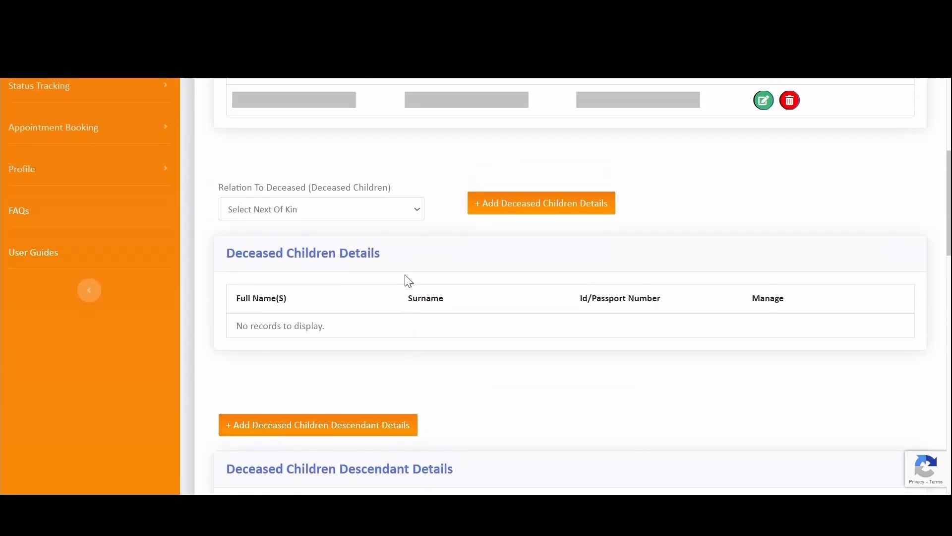
{"action": "scroll", "coordinate": [409, 280], "scroll_direction": "up", "scroll_amount": 2}
{"action": "scroll", "coordinate": [488, 230], "scroll_direction": "up", "scroll_amount": 2}
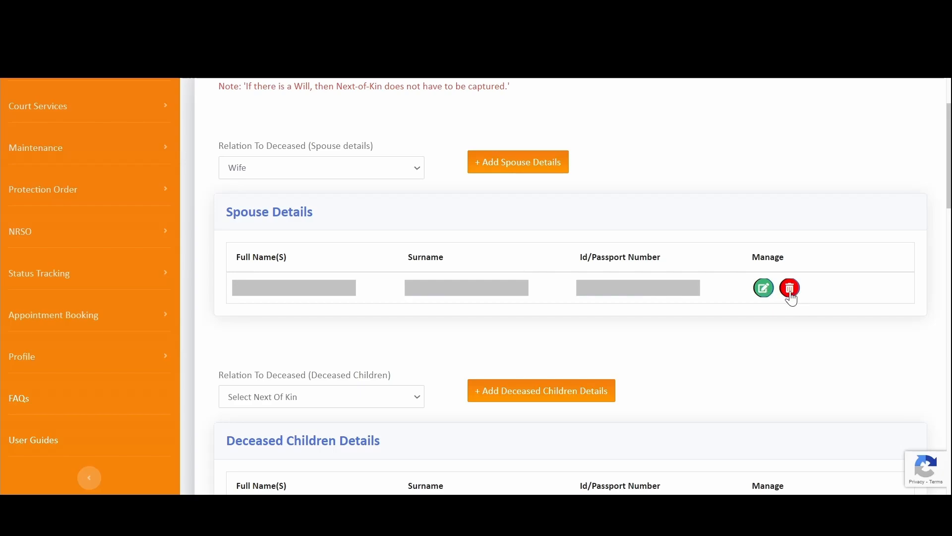
{"action": "scroll", "coordinate": [710, 313], "scroll_direction": "down", "scroll_amount": 5}
{"action": "scroll", "coordinate": [710, 313], "scroll_direction": "down", "scroll_amount": 15}
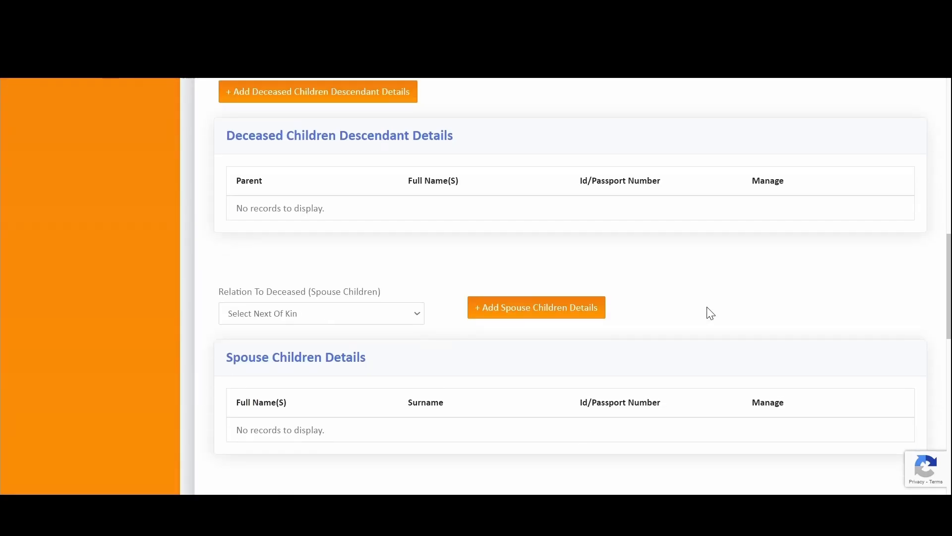
{"action": "scroll", "coordinate": [684, 213], "scroll_direction": "up", "scroll_amount": 20}
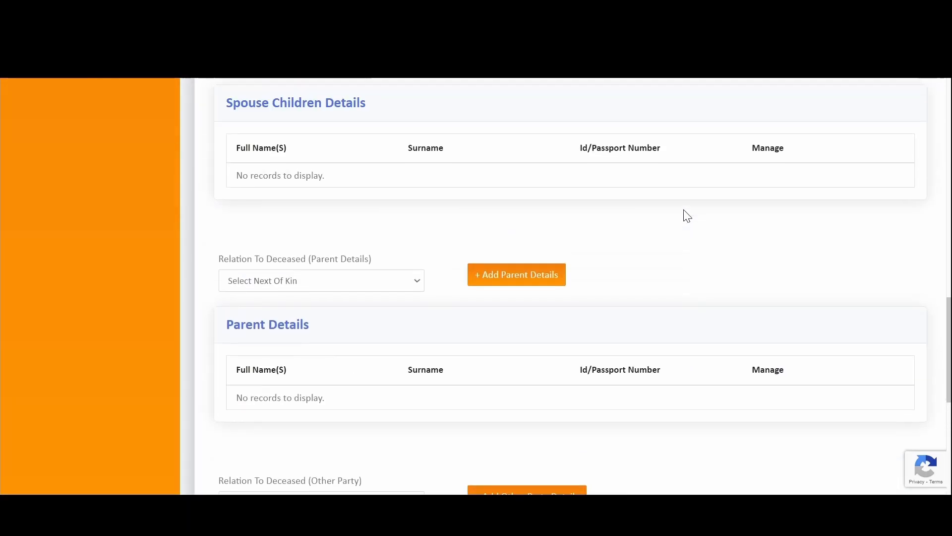
{"action": "scroll", "coordinate": [687, 210], "scroll_direction": "down", "scroll_amount": 9}
{"action": "scroll", "coordinate": [688, 209], "scroll_direction": "up", "scroll_amount": 6}
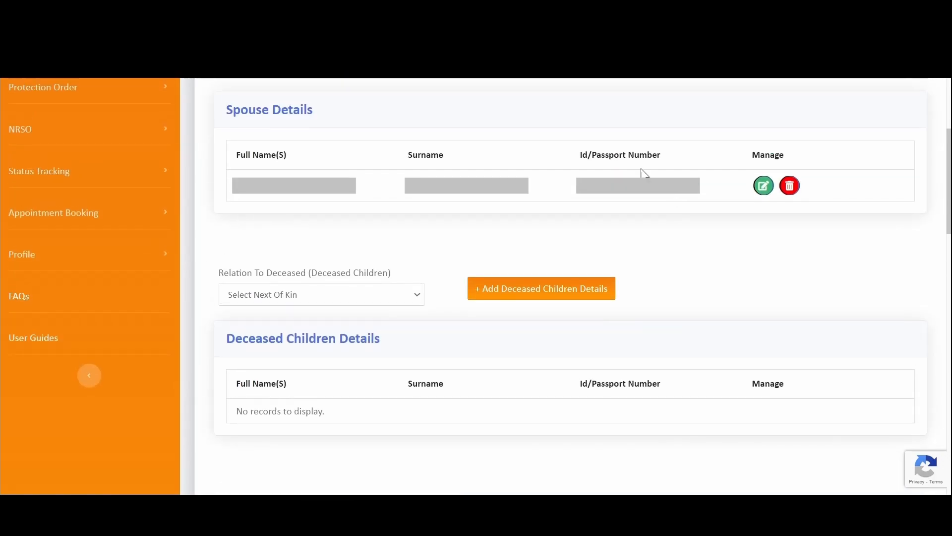
{"action": "scroll", "coordinate": [295, 204], "scroll_direction": "up", "scroll_amount": 4}
{"action": "scroll", "coordinate": [348, 268], "scroll_direction": "down", "scroll_amount": 1}
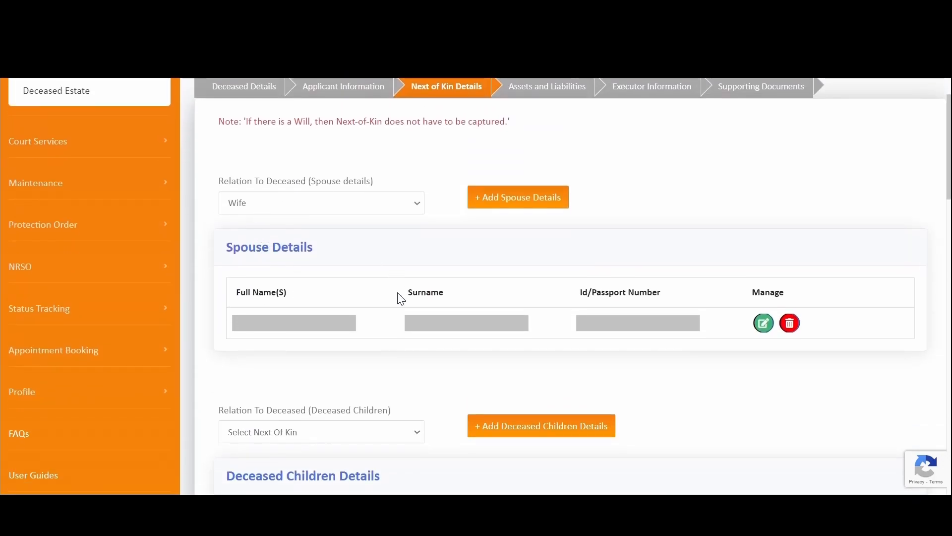
{"action": "scroll", "coordinate": [278, 332], "scroll_direction": "down", "scroll_amount": 4}
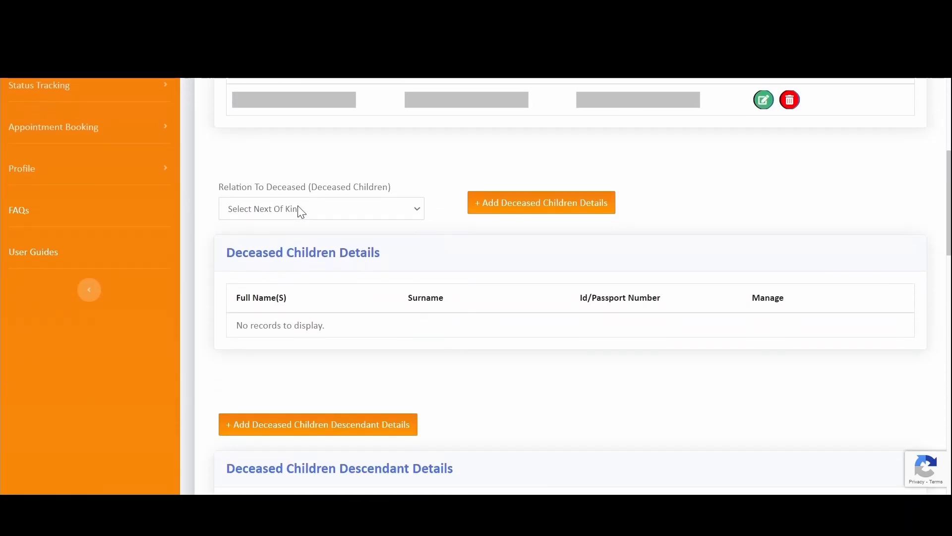
{"action": "scroll", "coordinate": [446, 280], "scroll_direction": "down", "scroll_amount": 6}
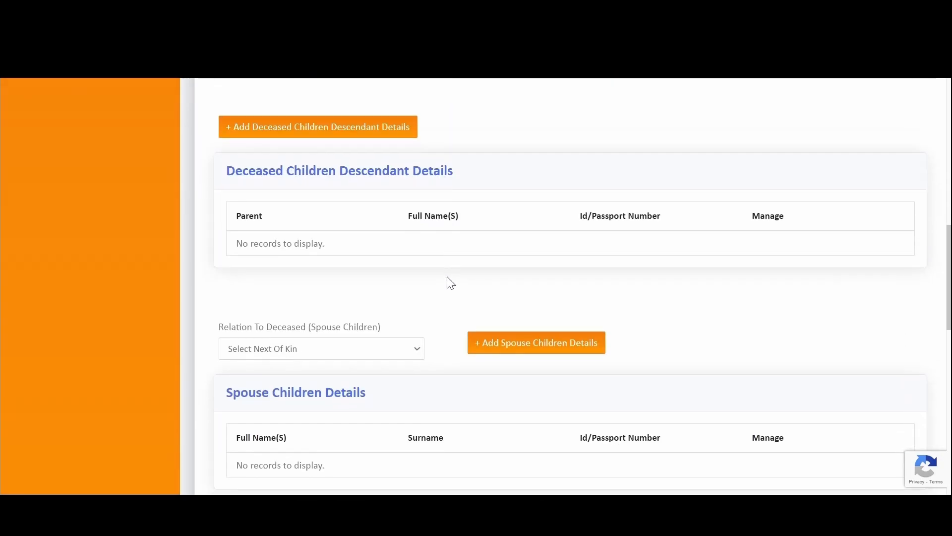
{"action": "scroll", "coordinate": [450, 283], "scroll_direction": "down", "scroll_amount": 3}
- Check the spouse-children, parent and other-party relation options, leaving them unchosen, then continue
{"action": "left_click", "coordinate": [341, 199]}
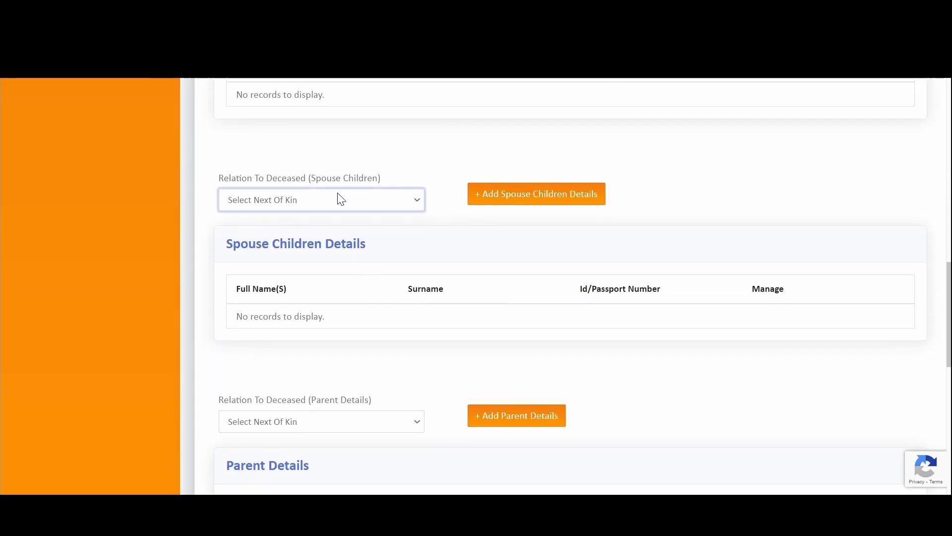
{"action": "scroll", "coordinate": [369, 247], "scroll_direction": "down", "scroll_amount": 4}
{"action": "left_click", "coordinate": [340, 201]}
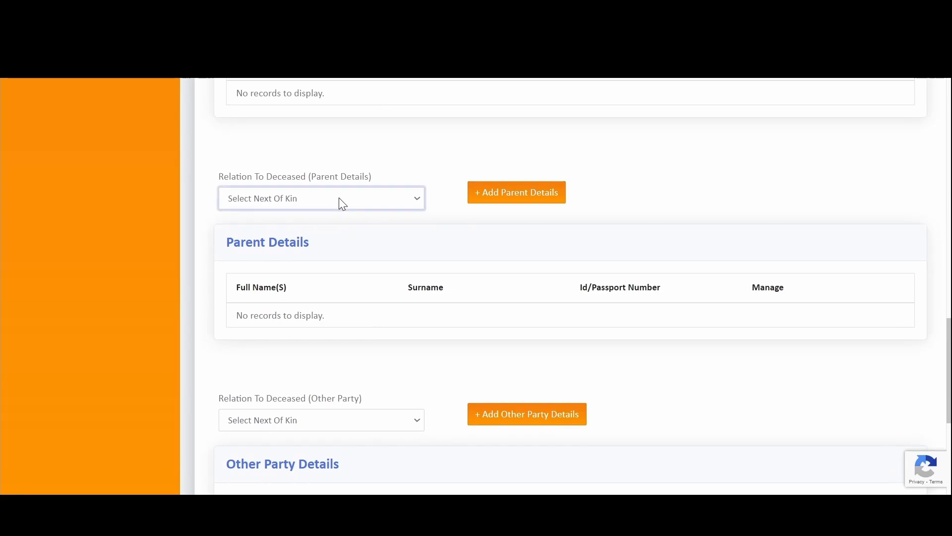
{"action": "scroll", "coordinate": [363, 336], "scroll_direction": "down", "scroll_amount": 3}
{"action": "left_click", "coordinate": [341, 268]}
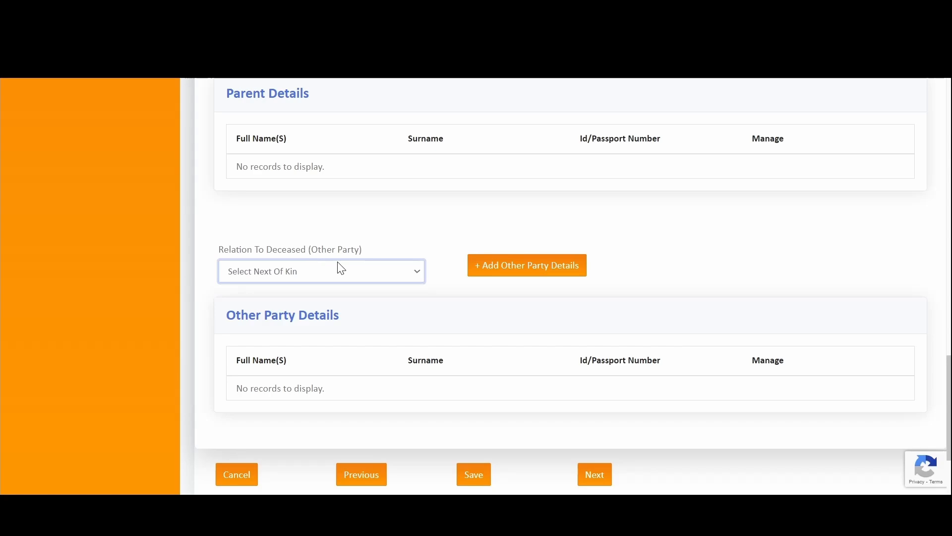
{"action": "left_click", "coordinate": [347, 232]}
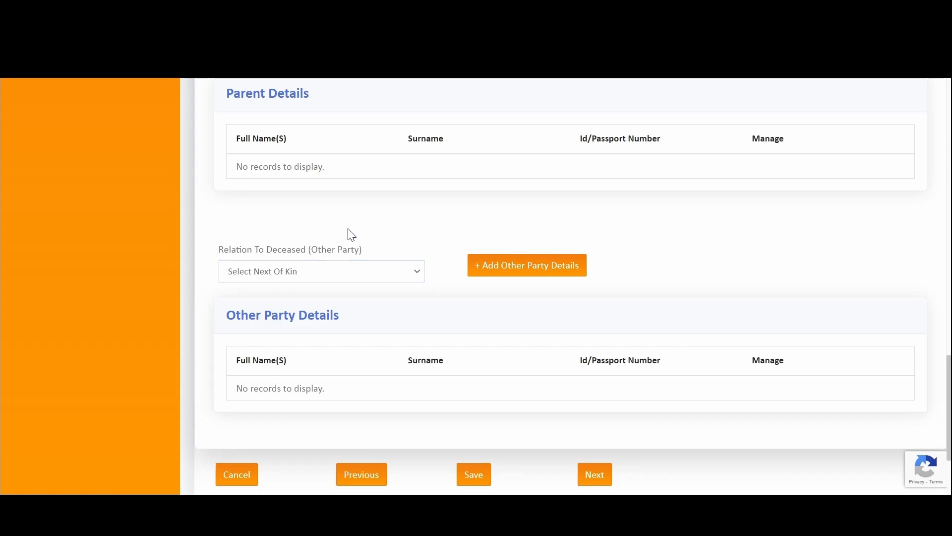
{"action": "scroll", "coordinate": [502, 331], "scroll_direction": "down", "scroll_amount": 2}
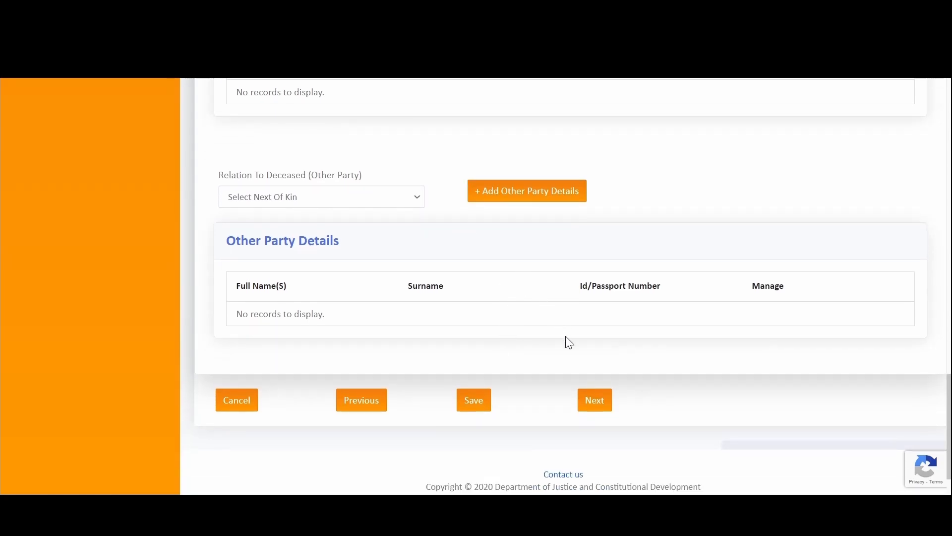
{"action": "left_click", "coordinate": [596, 403]}
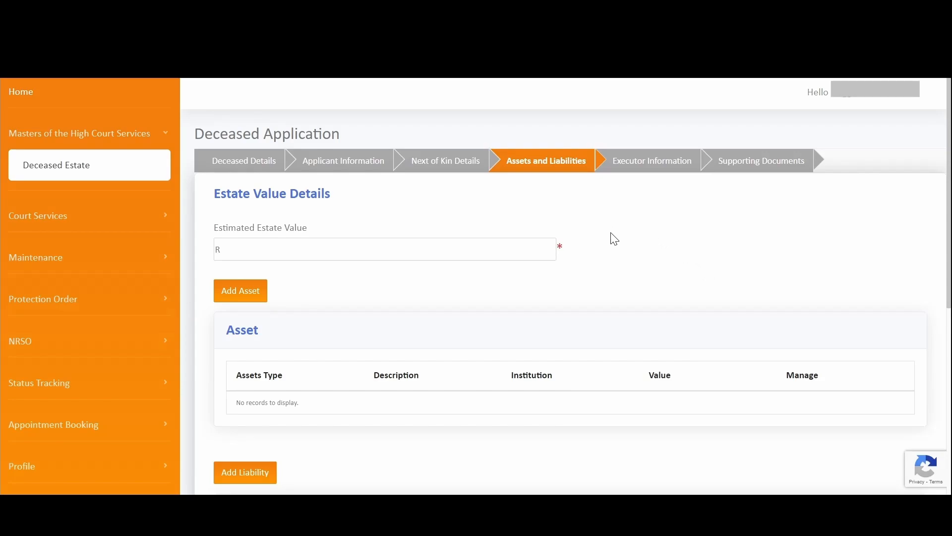
- Set the Estimated Estate Value to R 9000000 and start a new asset entry
{"action": "scroll", "coordinate": [613, 245], "scroll_direction": "down", "scroll_amount": 5}
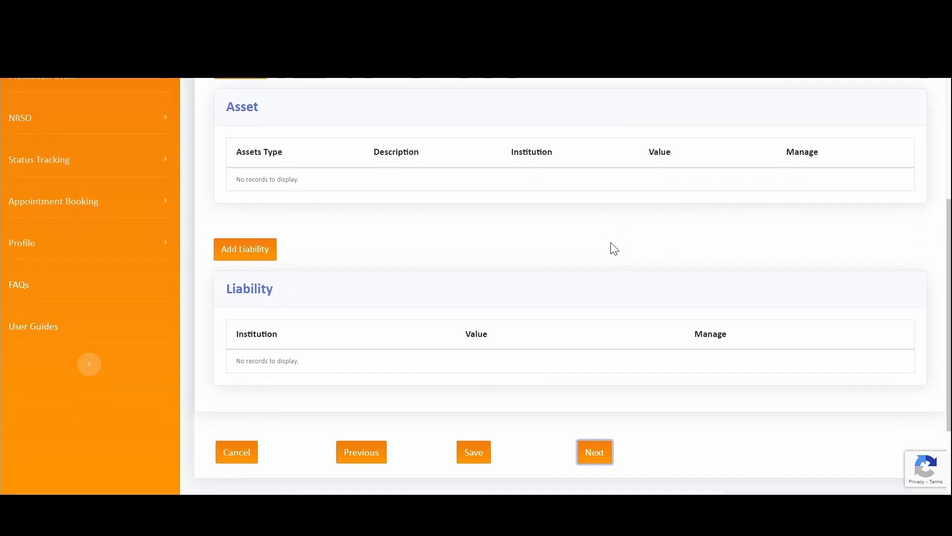
{"action": "scroll", "coordinate": [609, 239], "scroll_direction": "up", "scroll_amount": 3}
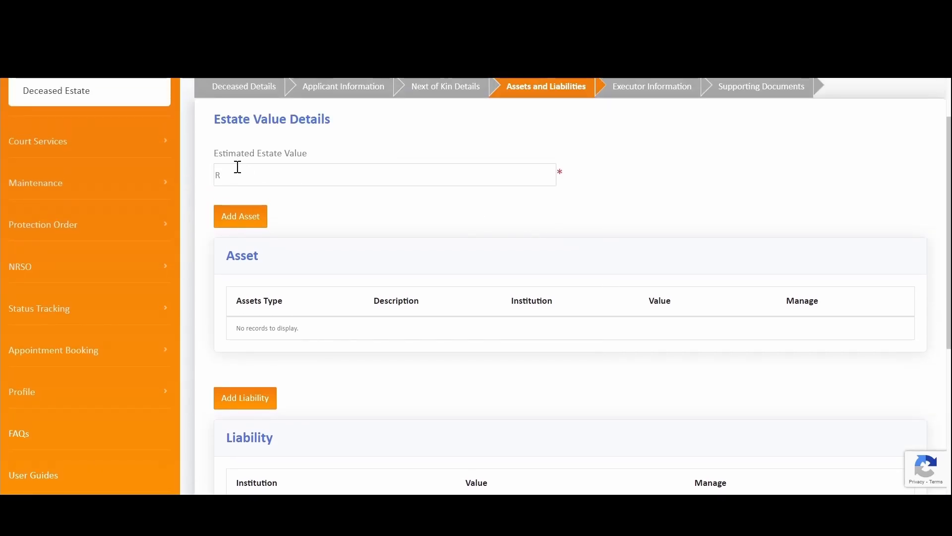
{"action": "left_click", "coordinate": [242, 174]}
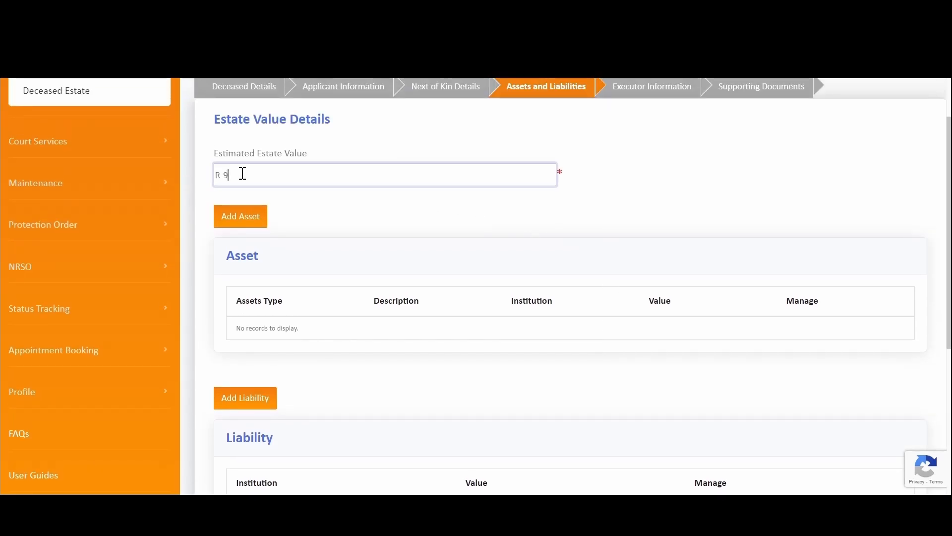
{"action": "type", "text": "9000000"}
{"action": "scroll", "coordinate": [346, 221], "scroll_direction": "down", "scroll_amount": 2}
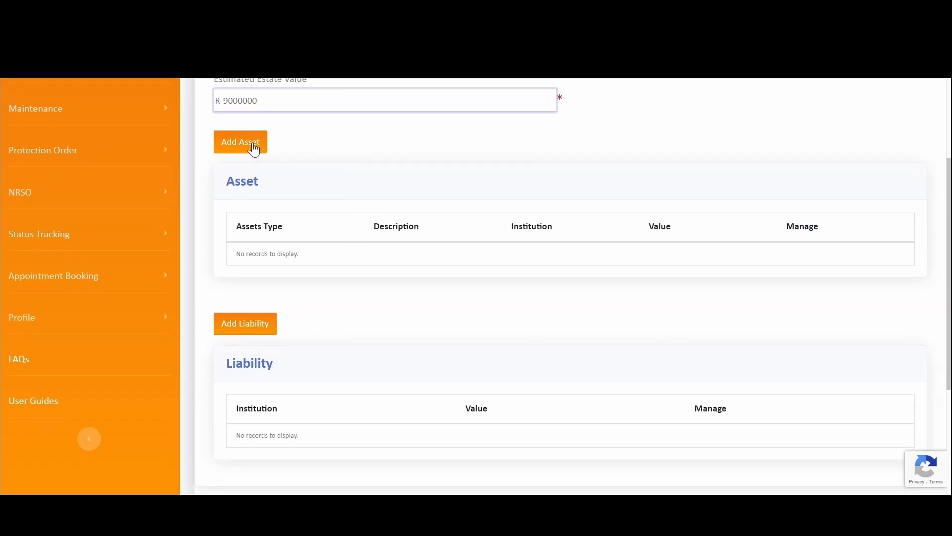
{"action": "left_click", "coordinate": [251, 145]}
{"action": "left_click", "coordinate": [515, 228]}
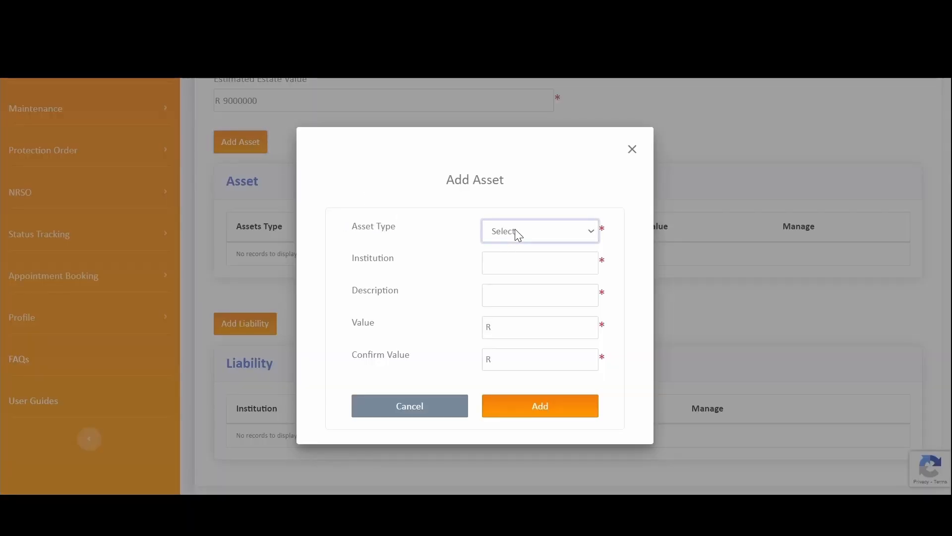
- Add the immovable FNB bond asset, copying its R 900000 value into Confirm Value
{"action": "left_click", "coordinate": [517, 261]}
{"action": "left_click", "coordinate": [517, 263]}
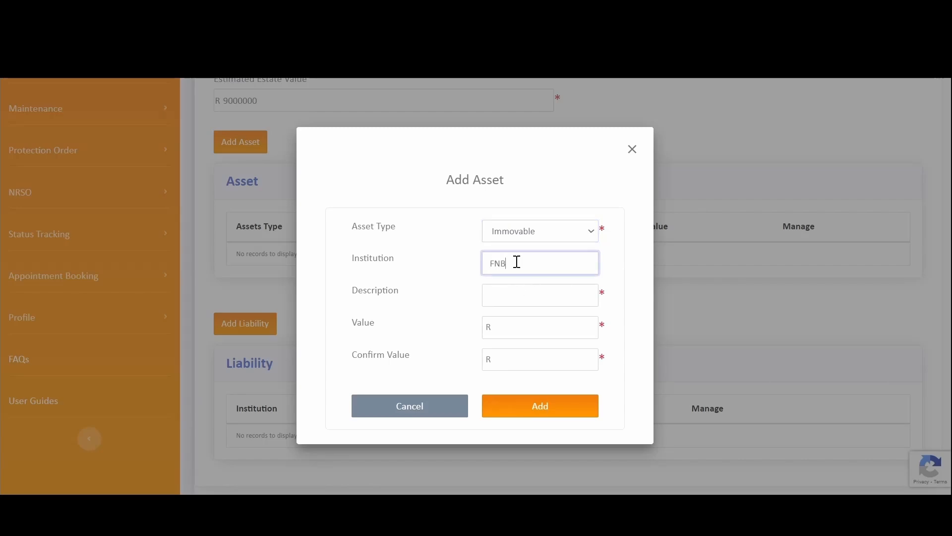
{"action": "left_click", "coordinate": [528, 292]}
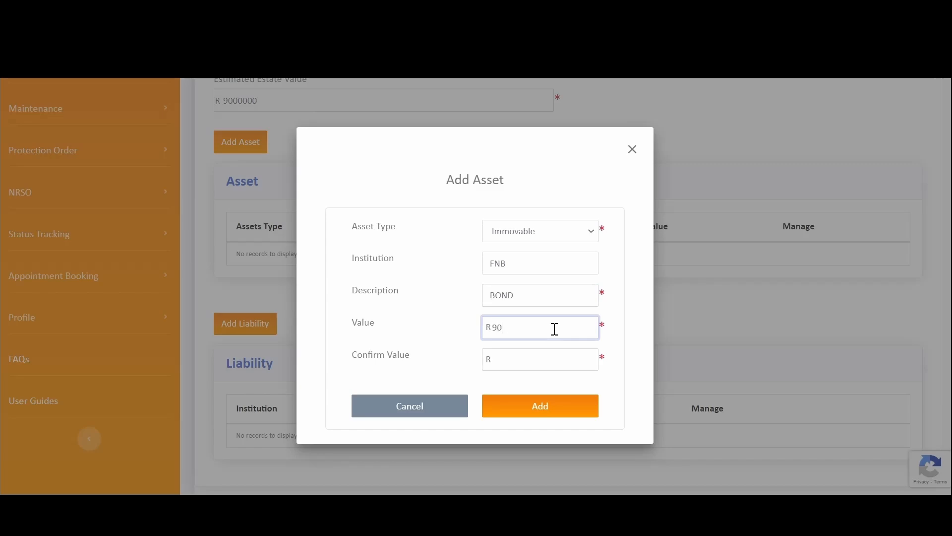
{"action": "double_click", "coordinate": [508, 331]}
{"action": "key", "text": "ctrl+c"}
{"action": "left_click", "coordinate": [519, 367]}
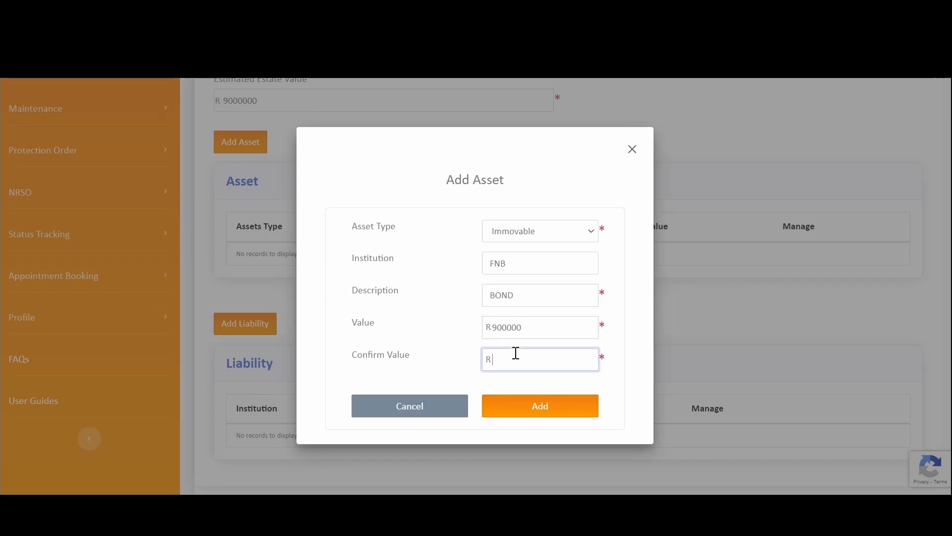
{"action": "key", "text": "ctrl+v"}
{"action": "double_click", "coordinate": [501, 329]}
{"action": "double_click", "coordinate": [516, 363]}
{"action": "left_click", "coordinate": [530, 414]}
- Add an investments and claims asset: institution OLD MUTUAL, description BOND, value R 89000
{"action": "left_click", "coordinate": [254, 148]}
{"action": "left_click", "coordinate": [558, 238]}
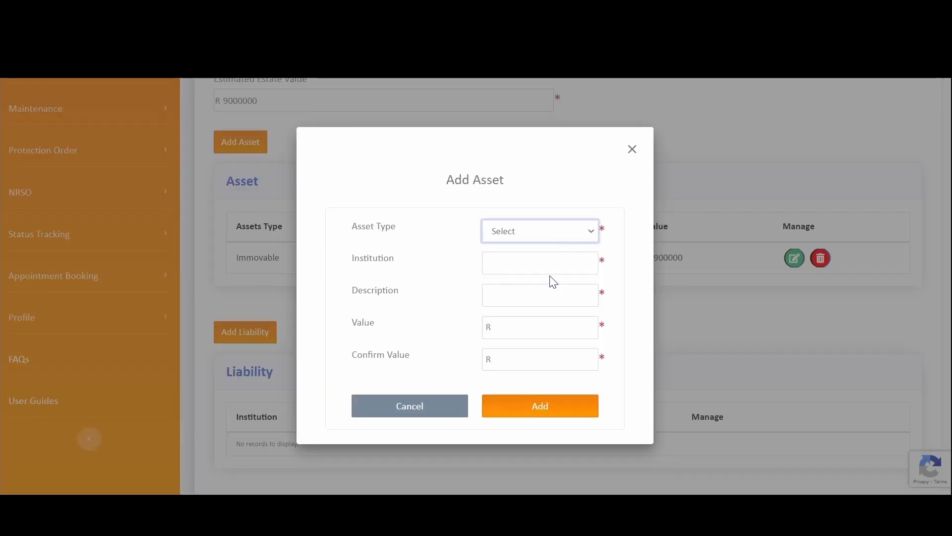
{"action": "left_click", "coordinate": [546, 276]}
{"action": "left_click", "coordinate": [506, 256]}
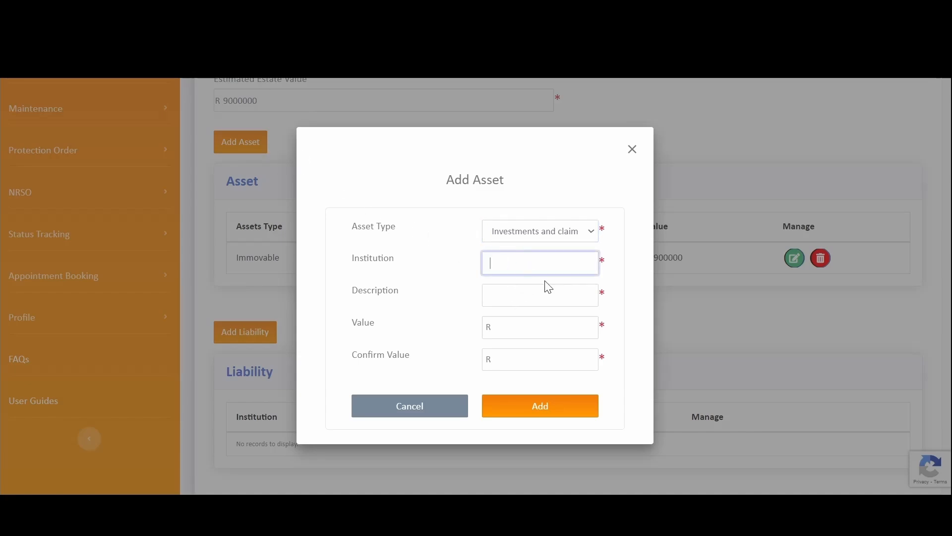
{"action": "type", "text": "OLD MUTUAL"}
{"action": "left_click", "coordinate": [507, 304]}
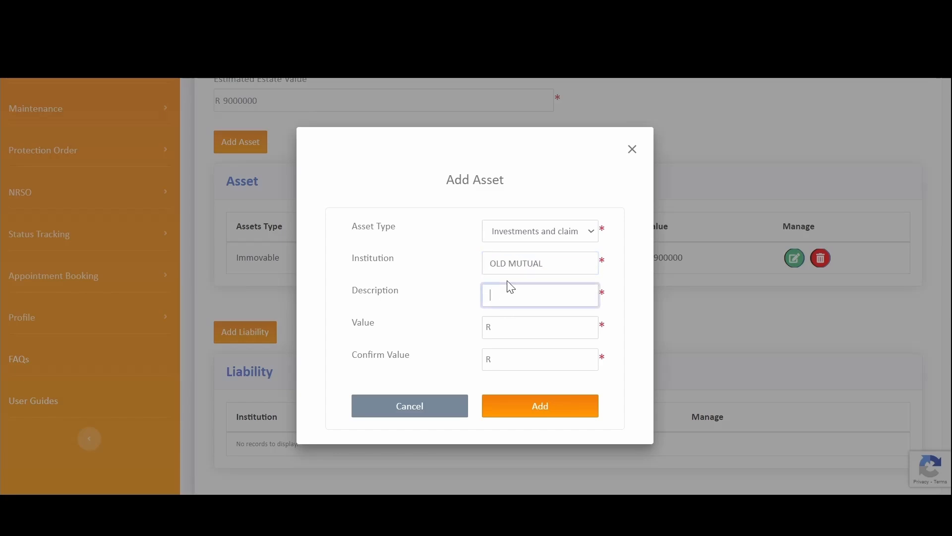
{"action": "type", "text": "BOND"}
{"action": "left_click", "coordinate": [532, 322]}
{"action": "type", "text": "89000"}
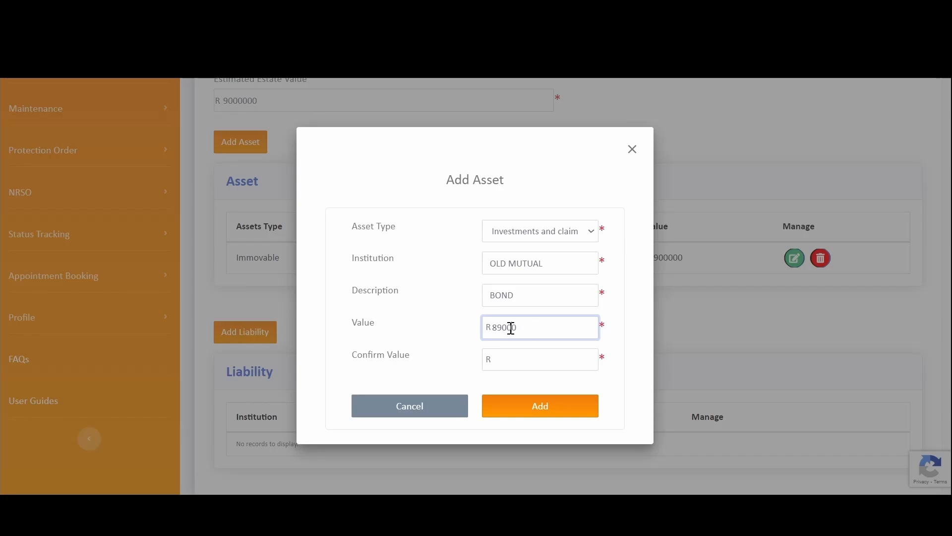
{"action": "double_click", "coordinate": [511, 327]}
{"action": "key", "text": "ctrl+c"}
{"action": "left_click", "coordinate": [517, 357]}
{"action": "key", "text": "ctrl+v"}
{"action": "left_click", "coordinate": [527, 415]}
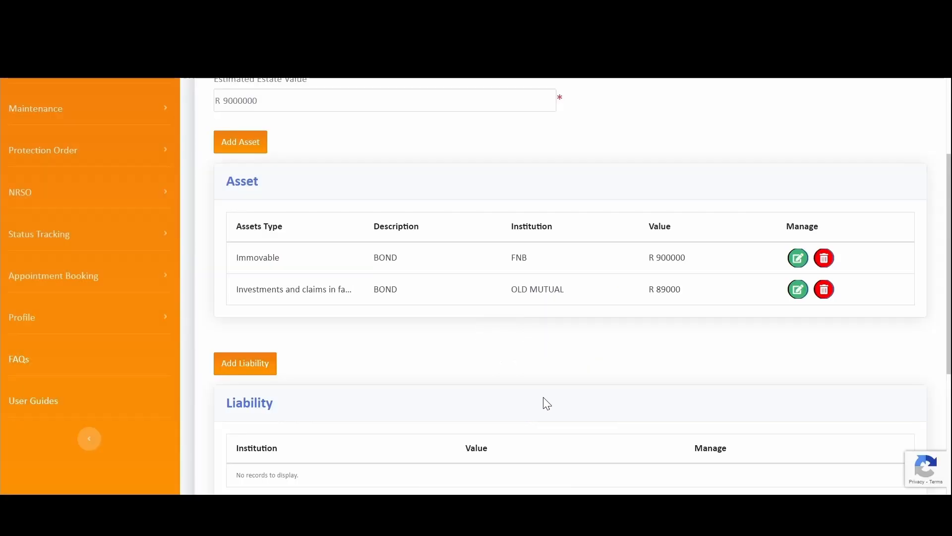
{"action": "scroll", "coordinate": [540, 372], "scroll_direction": "down", "scroll_amount": 3}
- Add a liability with institution LOAN and value 95000 in both value fields
{"action": "left_click", "coordinate": [254, 214]}
{"action": "left_click", "coordinate": [517, 268]}
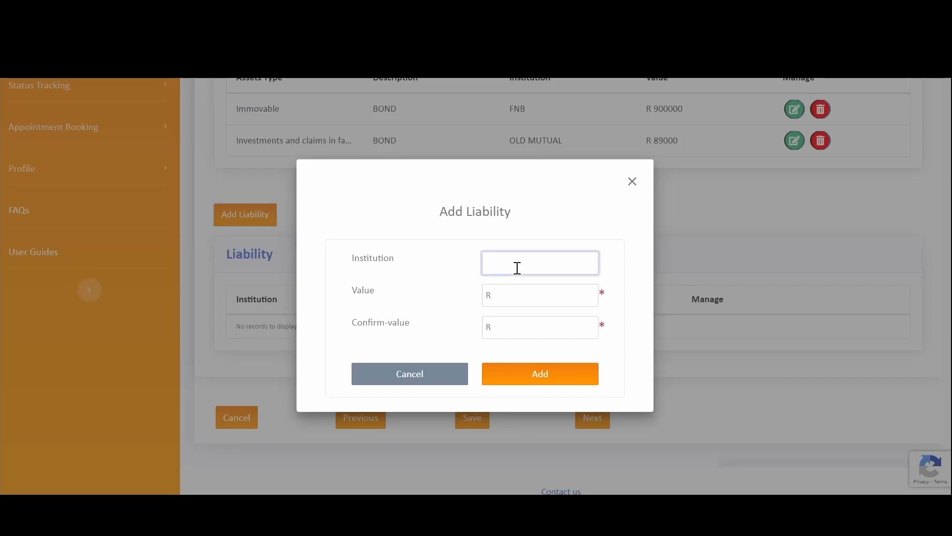
{"action": "type", "text": "BANK"}
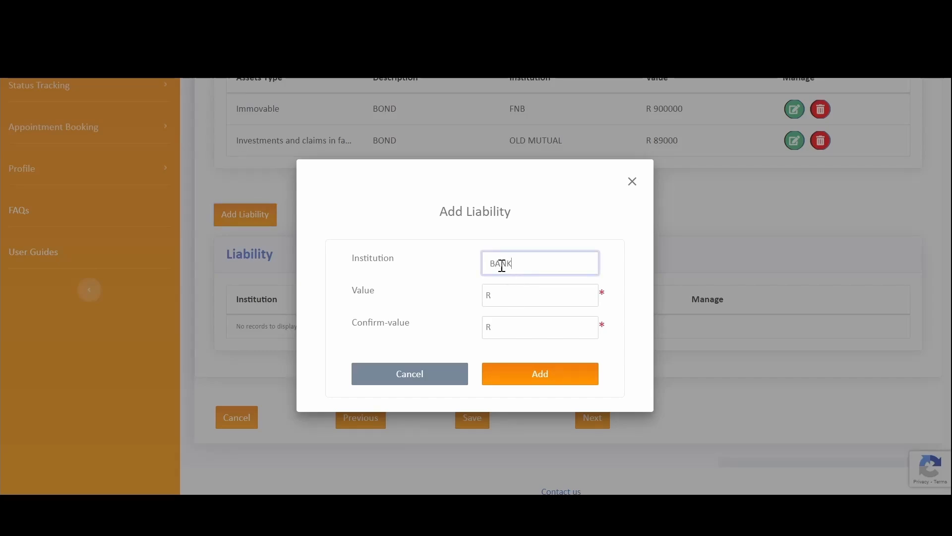
{"action": "double_click", "coordinate": [502, 266]}
{"action": "type", "text": "LOAN"}
{"action": "left_click", "coordinate": [541, 300]}
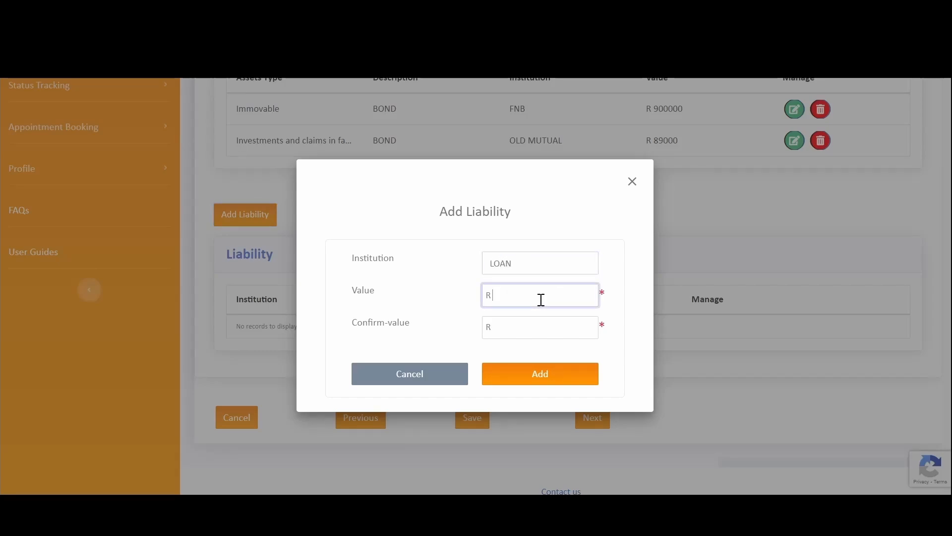
{"action": "type", "text": "950000"}
{"action": "key", "text": "BackSpace"}
{"action": "double_click", "coordinate": [511, 297]}
{"action": "key", "text": "ctrl+c"}
{"action": "left_click", "coordinate": [523, 325]}
{"action": "key", "text": "ctrl+v"}
{"action": "left_click", "coordinate": [540, 375]}
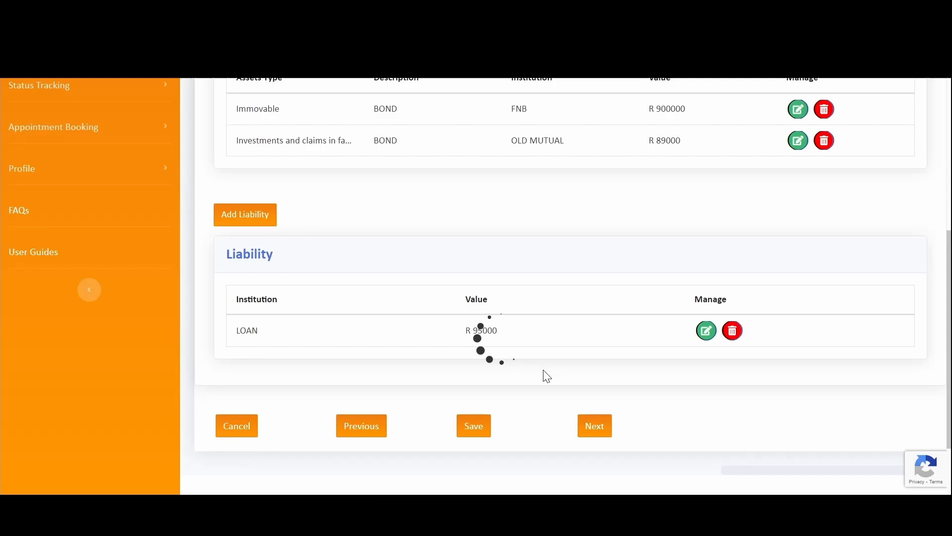
- Dismiss the extra empty liability form, review the page, and proceed to Executor Information
{"action": "left_click", "coordinate": [244, 223]}
{"action": "left_click", "coordinate": [425, 378]}
{"action": "scroll", "coordinate": [642, 308], "scroll_direction": "up", "scroll_amount": 2}
{"action": "scroll", "coordinate": [705, 337], "scroll_direction": "down", "scroll_amount": 2}
{"action": "scroll", "coordinate": [459, 322], "scroll_direction": "up", "scroll_amount": 3}
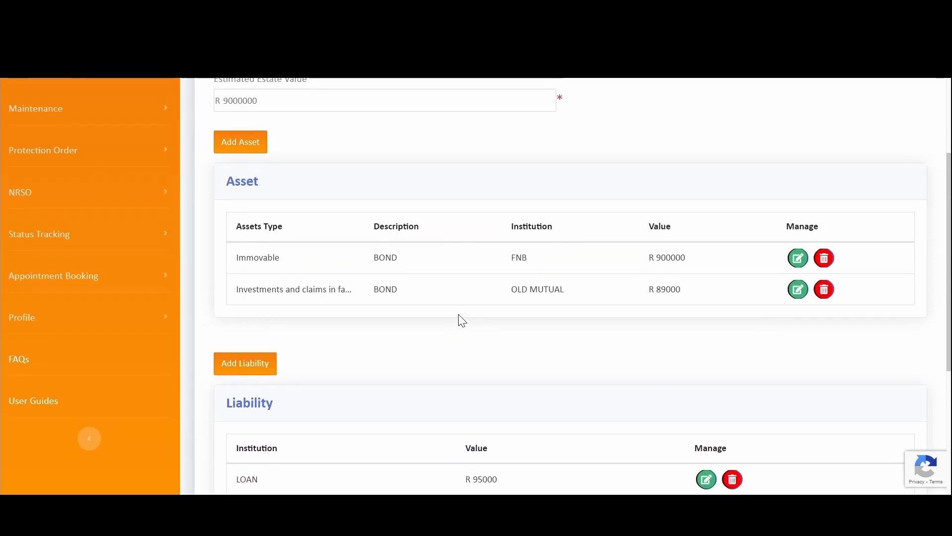
{"action": "scroll", "coordinate": [463, 307], "scroll_direction": "down", "scroll_amount": 3}
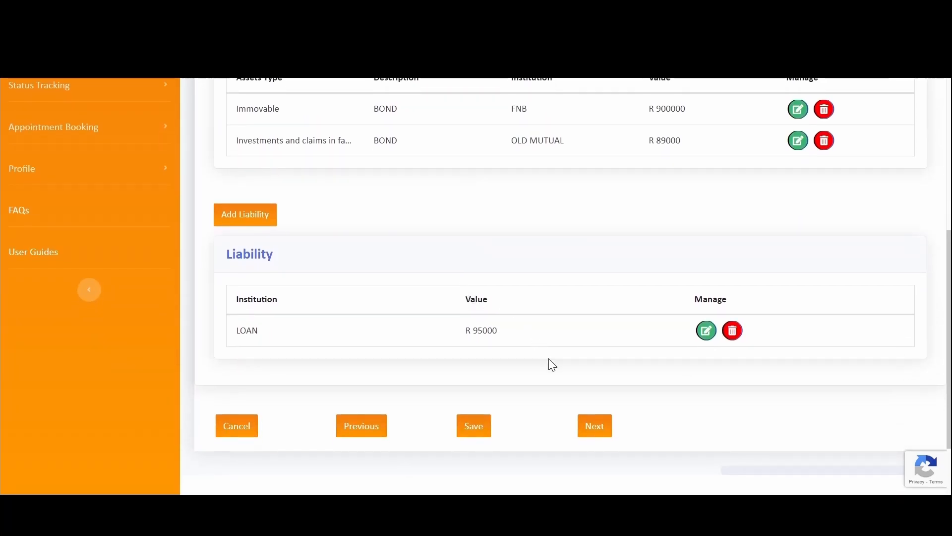
{"action": "scroll", "coordinate": [550, 346], "scroll_direction": "up", "scroll_amount": 4}
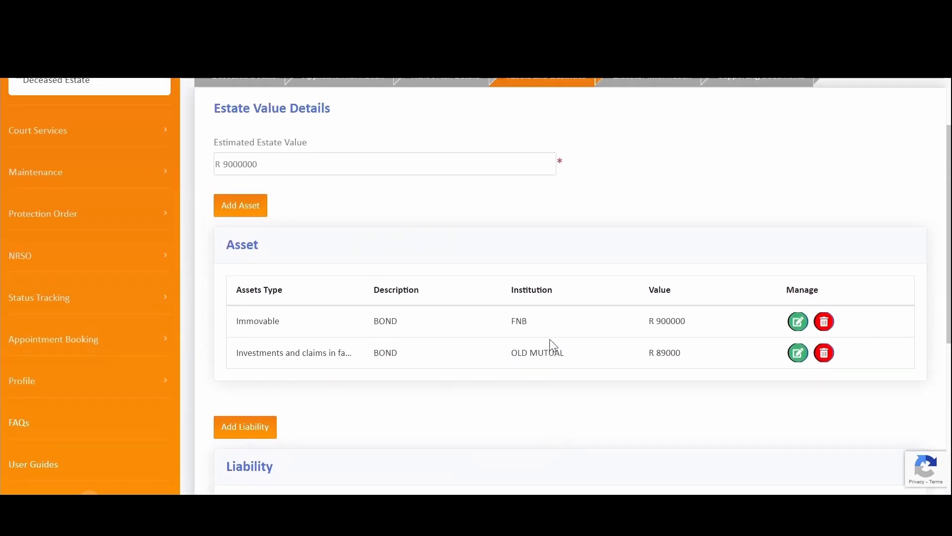
{"action": "scroll", "coordinate": [534, 270], "scroll_direction": "up", "scroll_amount": 1}
{"action": "scroll", "coordinate": [536, 272], "scroll_direction": "down", "scroll_amount": 4}
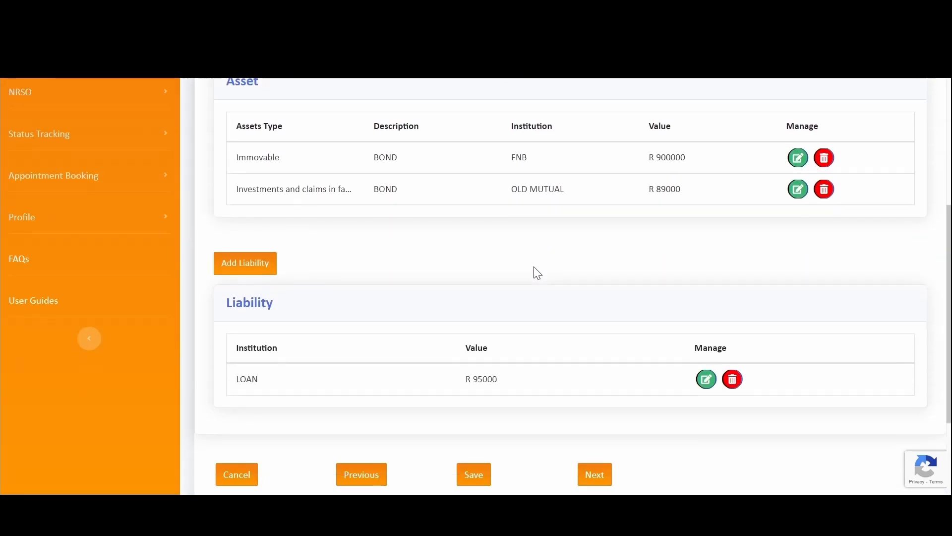
{"action": "scroll", "coordinate": [536, 271], "scroll_direction": "down", "scroll_amount": 3}
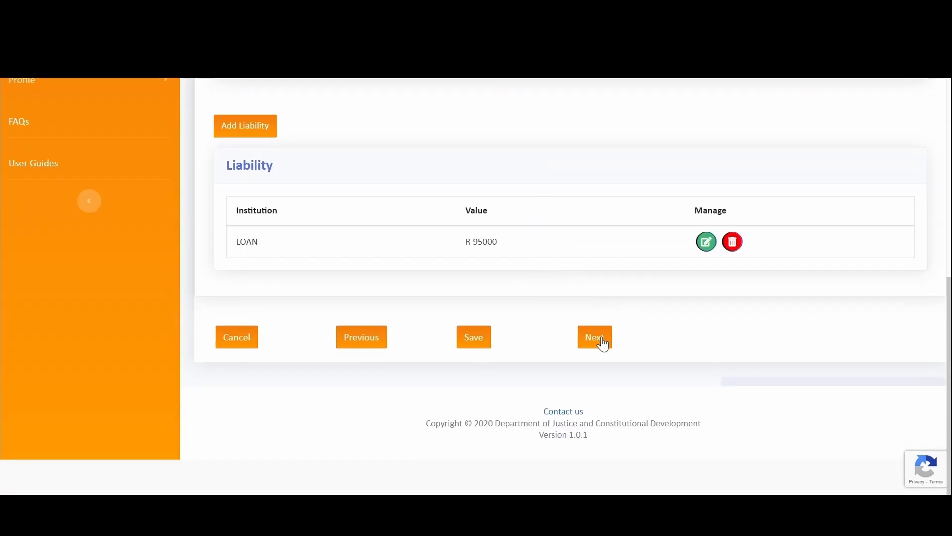
{"action": "left_click", "coordinate": [600, 341]}
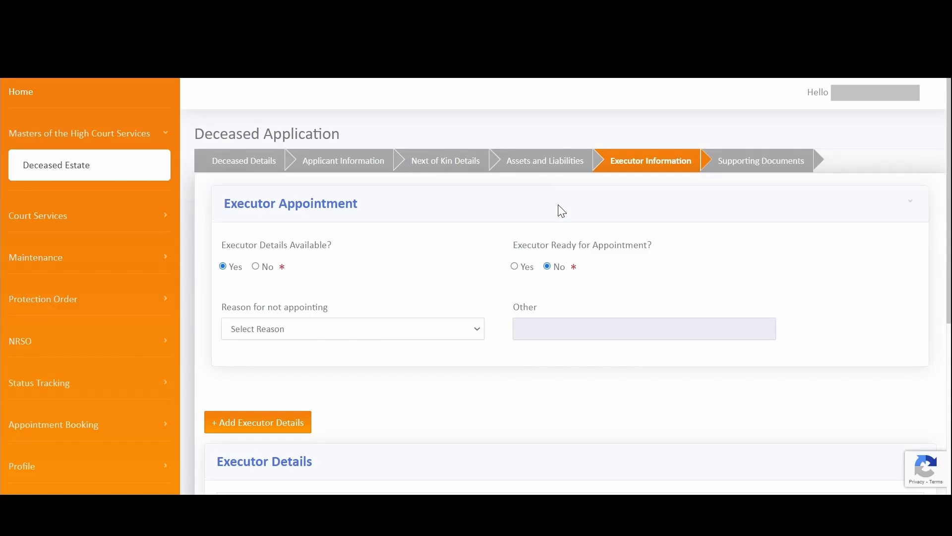
- Answer Yes to Executor Ready for Appointment after checking the not-appointing reasons
{"action": "scroll", "coordinate": [564, 139], "scroll_direction": "down", "scroll_amount": 2}
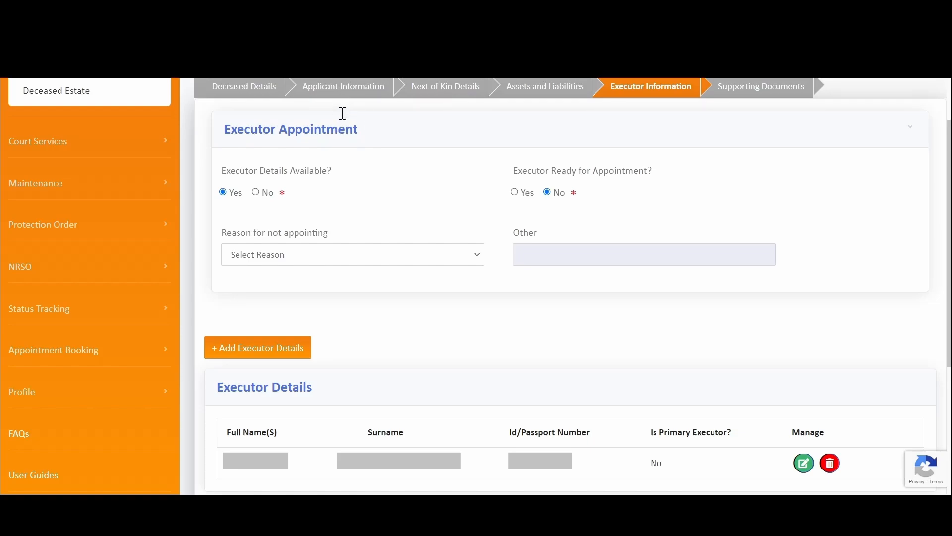
{"action": "scroll", "coordinate": [352, 161], "scroll_direction": "down", "scroll_amount": 2}
{"action": "scroll", "coordinate": [340, 177], "scroll_direction": "up", "scroll_amount": 2}
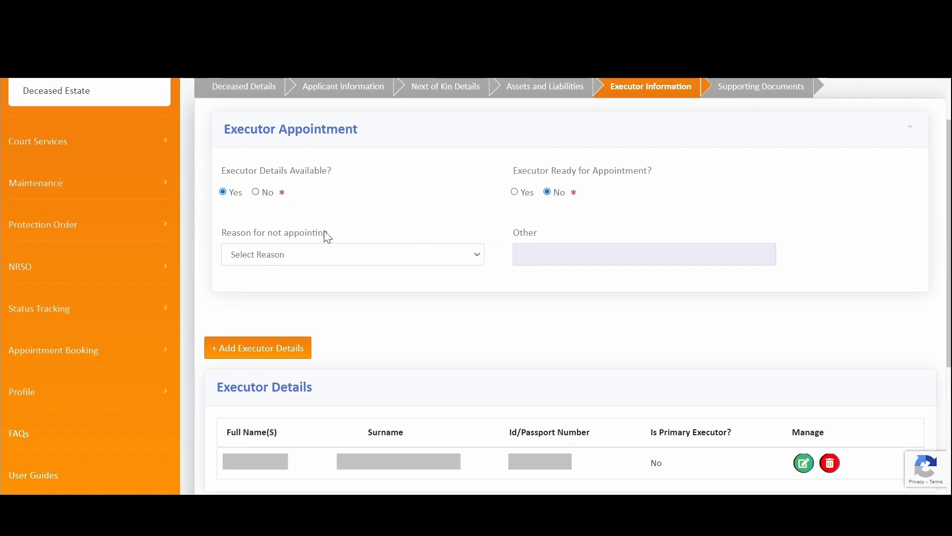
{"action": "left_click", "coordinate": [514, 193]}
{"action": "left_click", "coordinate": [557, 194]}
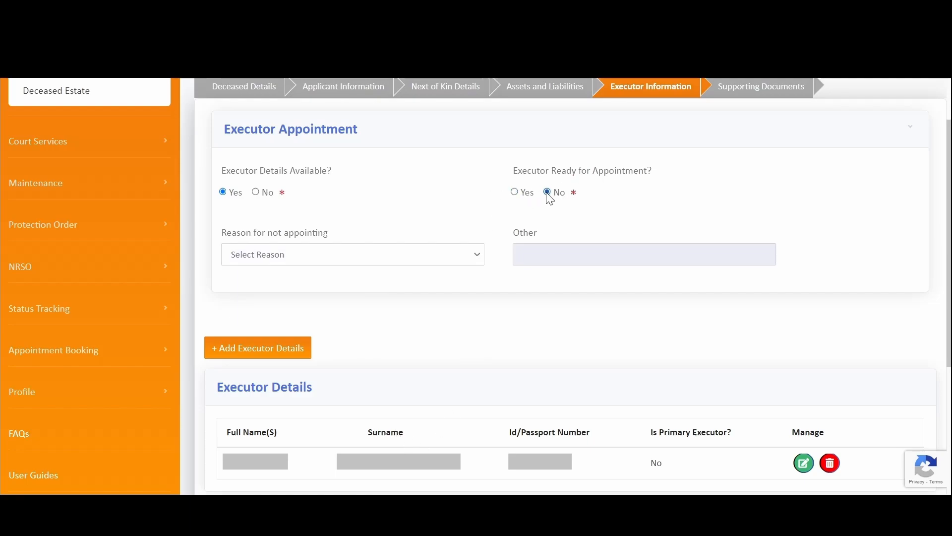
{"action": "left_click", "coordinate": [431, 259]}
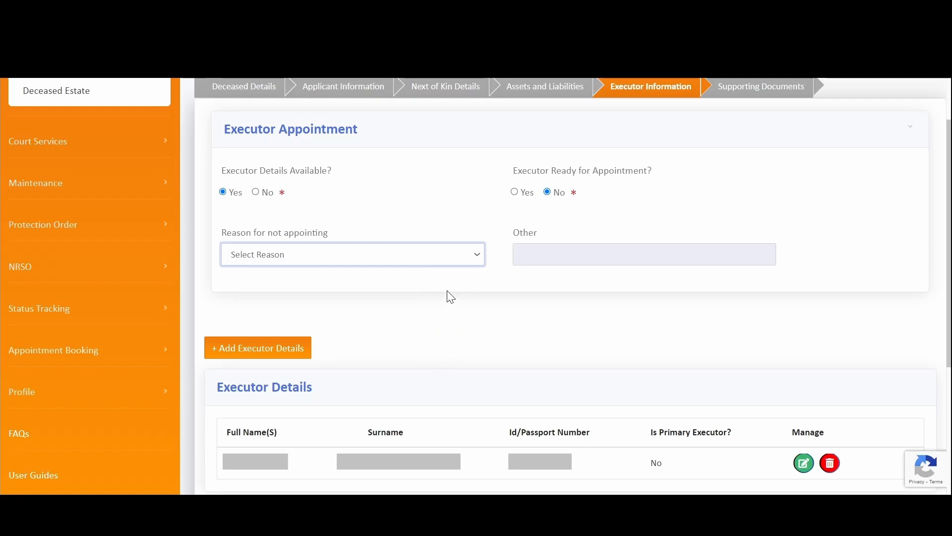
{"action": "left_click", "coordinate": [515, 192]}
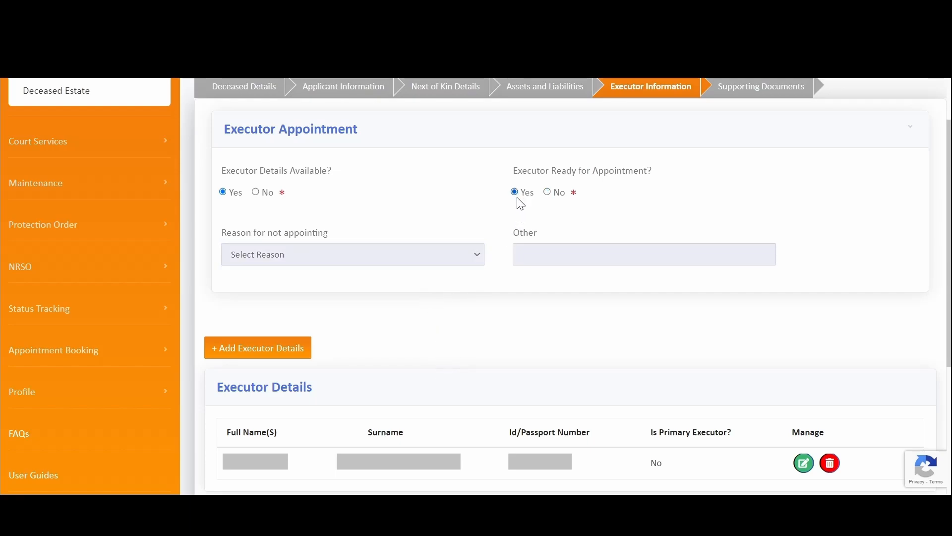
{"action": "scroll", "coordinate": [579, 248], "scroll_direction": "down", "scroll_amount": 2}
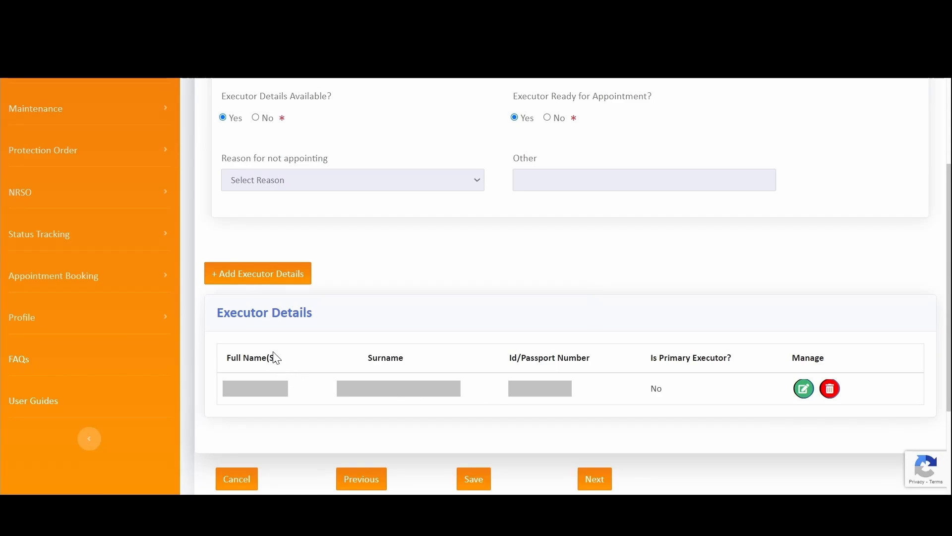
{"action": "scroll", "coordinate": [469, 248], "scroll_direction": "up", "scroll_amount": 4}
{"action": "scroll", "coordinate": [476, 247], "scroll_direction": "down", "scroll_amount": 6}
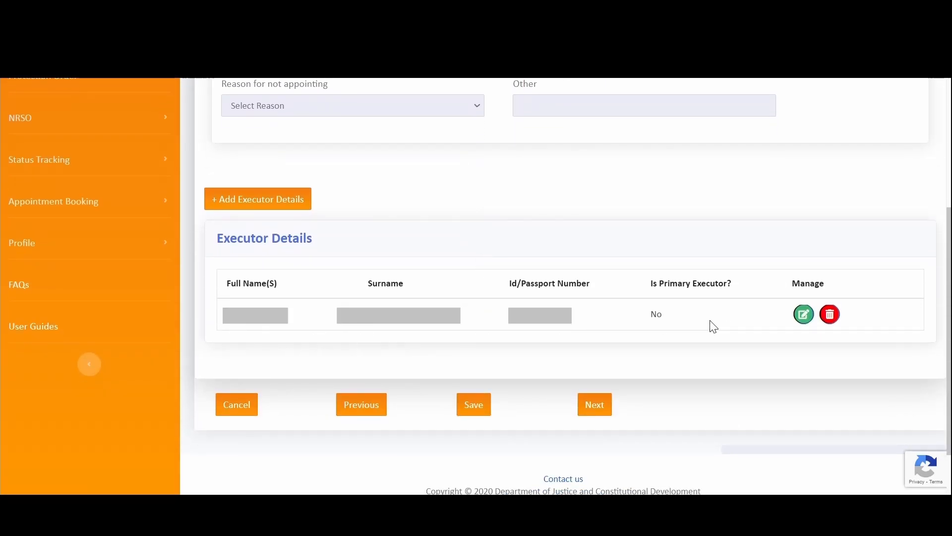
- Open the existing executor's details for editing and scroll through the form
{"action": "left_click", "coordinate": [804, 315]}
{"action": "scroll", "coordinate": [589, 293], "scroll_direction": "down", "scroll_amount": 7}
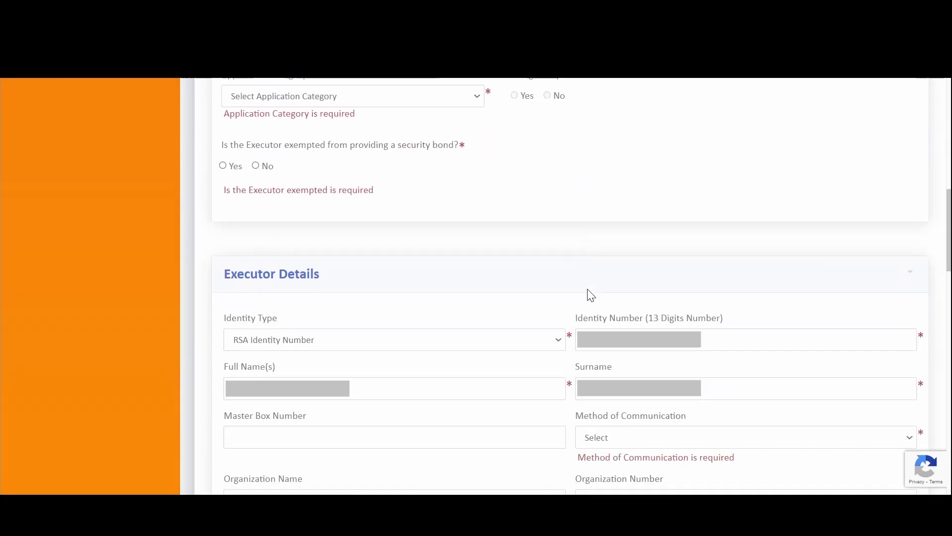
{"action": "scroll", "coordinate": [570, 271], "scroll_direction": "up", "scroll_amount": 4}
{"action": "scroll", "coordinate": [553, 248], "scroll_direction": "down", "scroll_amount": 20}
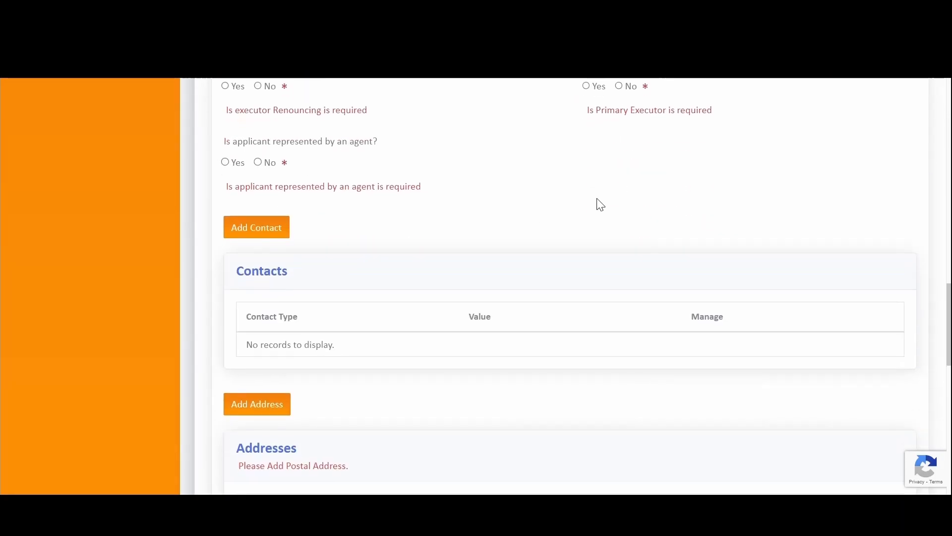
{"action": "scroll", "coordinate": [567, 259], "scroll_direction": "down", "scroll_amount": 4}
{"action": "scroll", "coordinate": [557, 266], "scroll_direction": "up", "scroll_amount": 15}
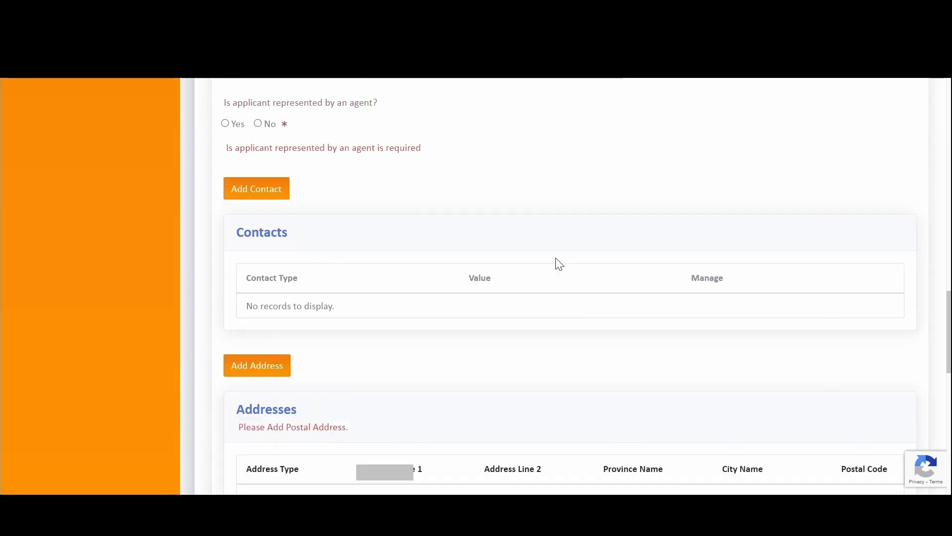
{"action": "scroll", "coordinate": [558, 263], "scroll_direction": "up", "scroll_amount": 10}
{"action": "scroll", "coordinate": [506, 268], "scroll_direction": "down", "scroll_amount": 4}
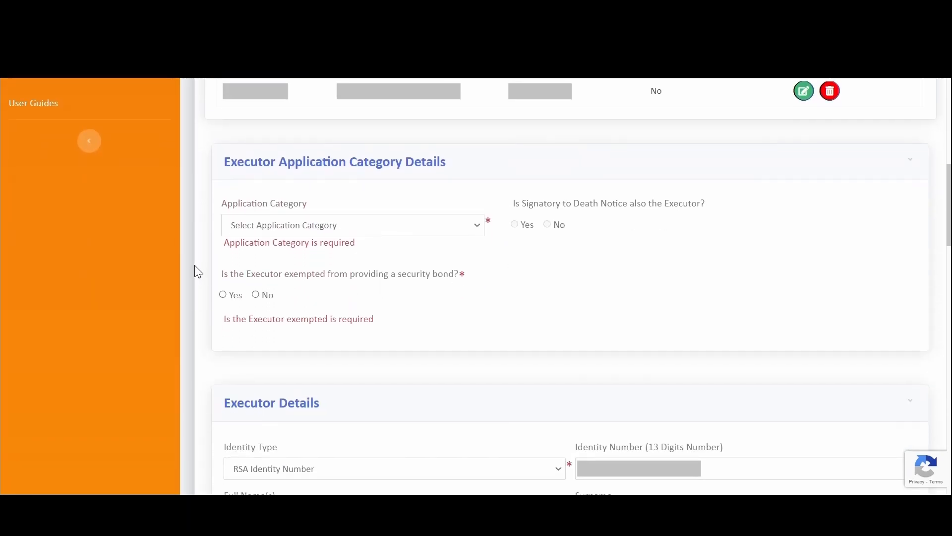
{"action": "left_click_drag", "start_coordinate": [224, 242], "coordinate": [385, 253]}
{"action": "left_click_drag", "start_coordinate": [219, 319], "coordinate": [438, 336]}
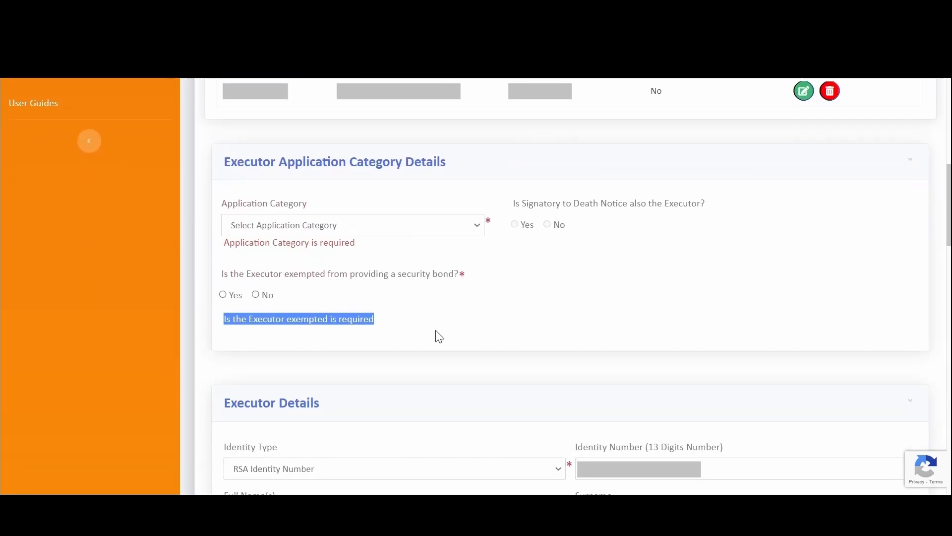
{"action": "scroll", "coordinate": [606, 311], "scroll_direction": "down", "scroll_amount": 6}
- Note the missing communication-method and primary-executor warnings, then expand the Application Category dropdown
{"action": "left_click_drag", "start_coordinate": [575, 289], "coordinate": [771, 314]}
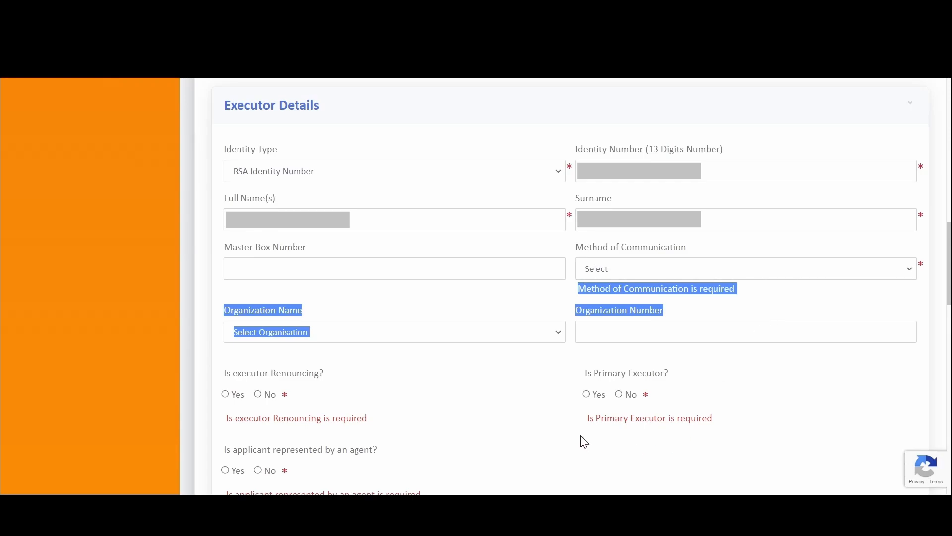
{"action": "left_click_drag", "start_coordinate": [586, 419], "coordinate": [758, 428]}
{"action": "scroll", "coordinate": [395, 351], "scroll_direction": "down", "scroll_amount": 4}
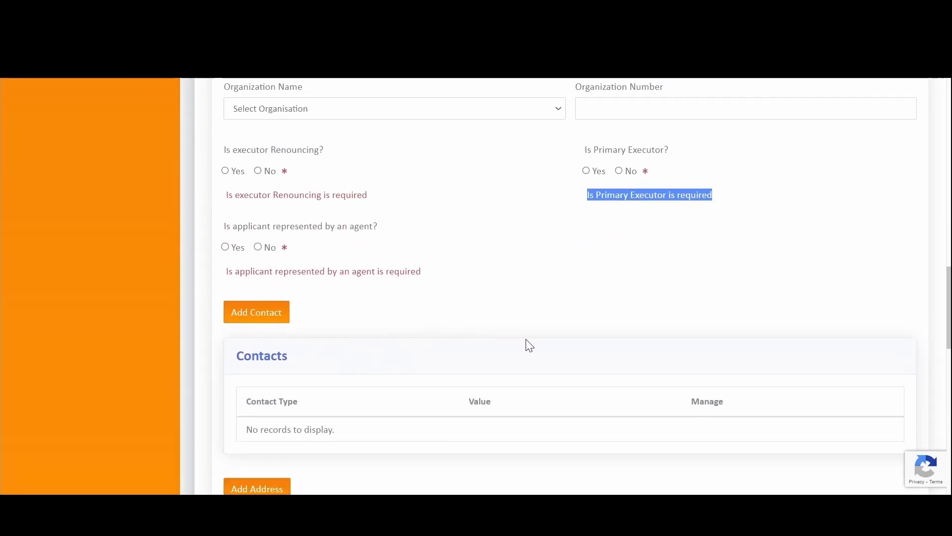
{"action": "scroll", "coordinate": [527, 344], "scroll_direction": "up", "scroll_amount": 12}
{"action": "scroll", "coordinate": [387, 382], "scroll_direction": "down", "scroll_amount": 3}
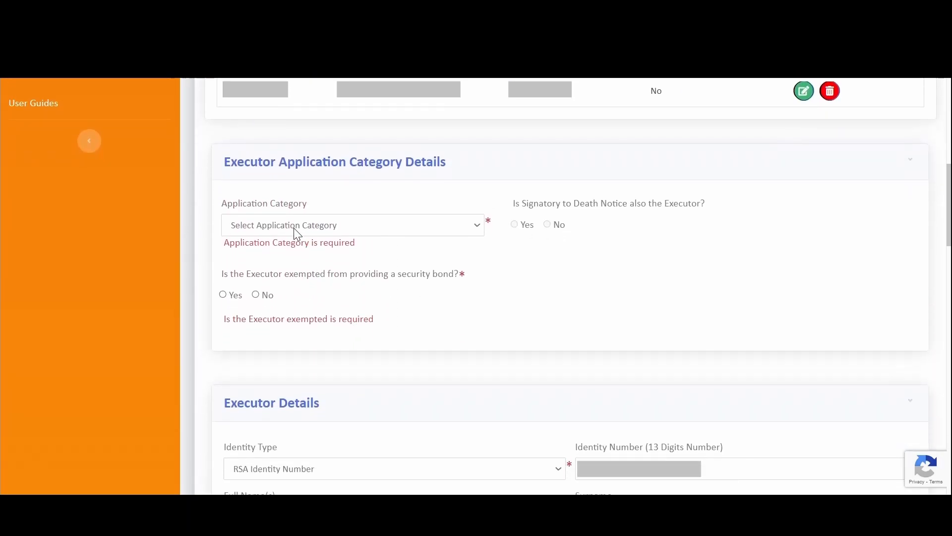
{"action": "left_click", "coordinate": [293, 223]}
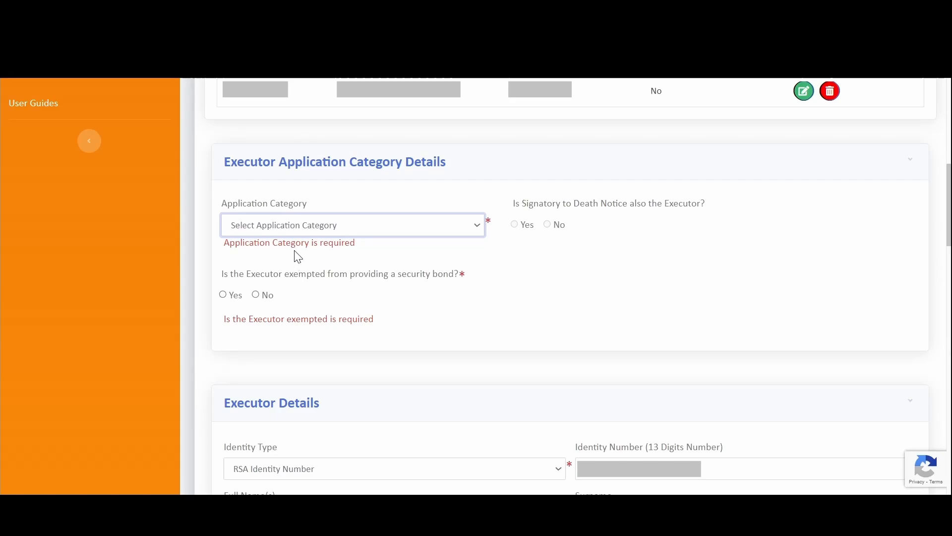
- Choose 'Applicant is Executor' as category and answer No to bond exemption, showing R 9000000 security
{"action": "key", "text": "Down"}
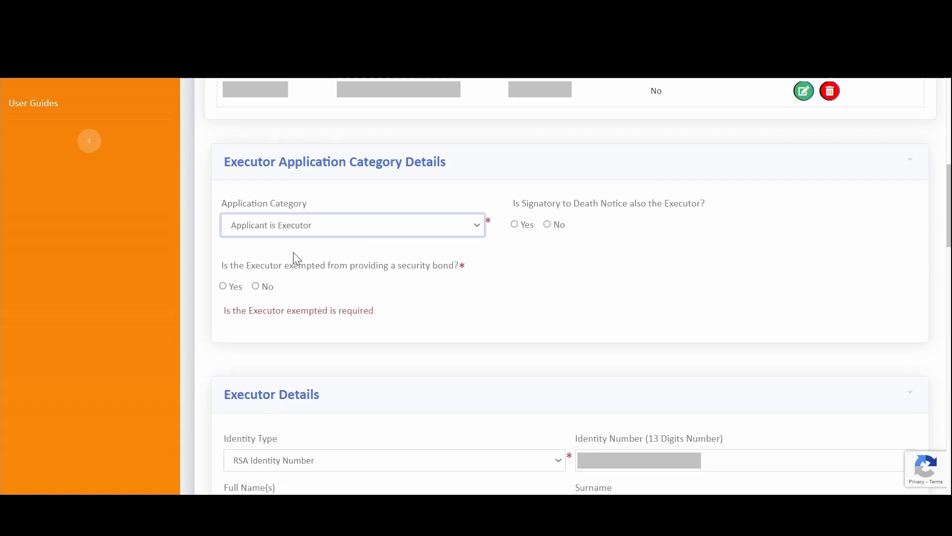
{"action": "scroll", "coordinate": [334, 280], "scroll_direction": "down", "scroll_amount": 1}
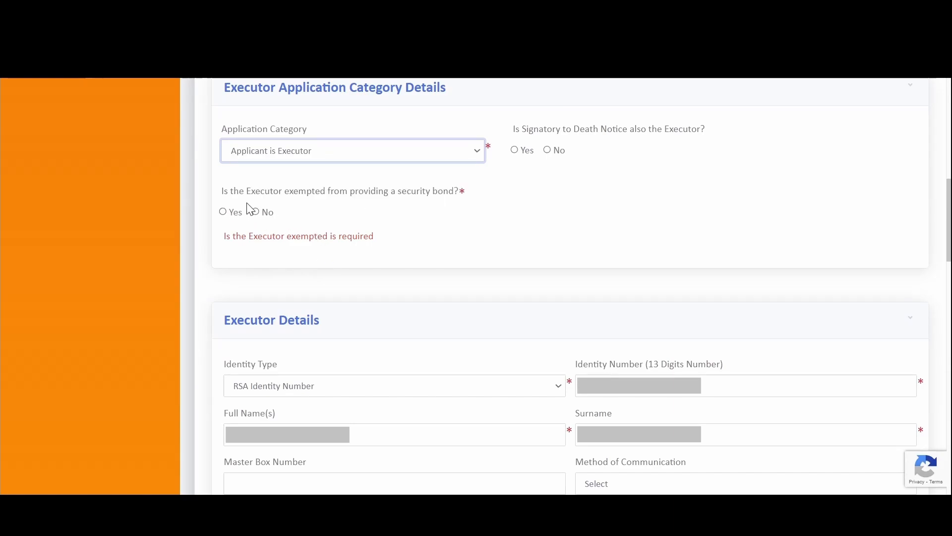
{"action": "left_click", "coordinate": [224, 212]}
{"action": "left_click", "coordinate": [550, 208]}
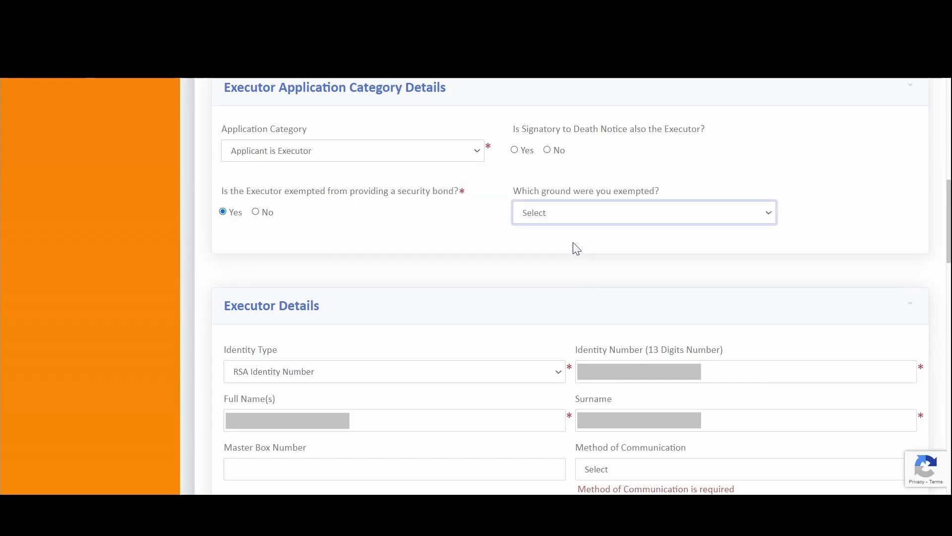
{"action": "left_click", "coordinate": [256, 212]}
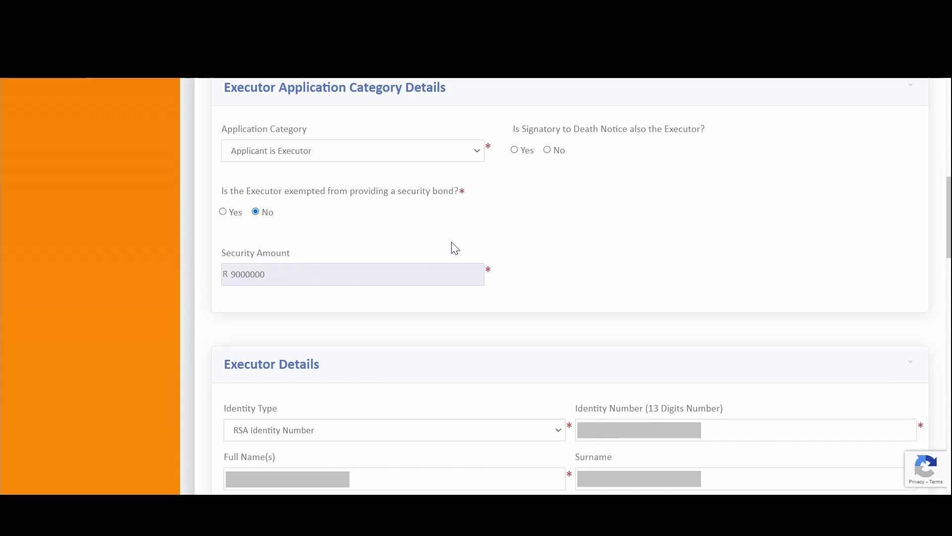
{"action": "scroll", "coordinate": [368, 262], "scroll_direction": "down", "scroll_amount": 2}
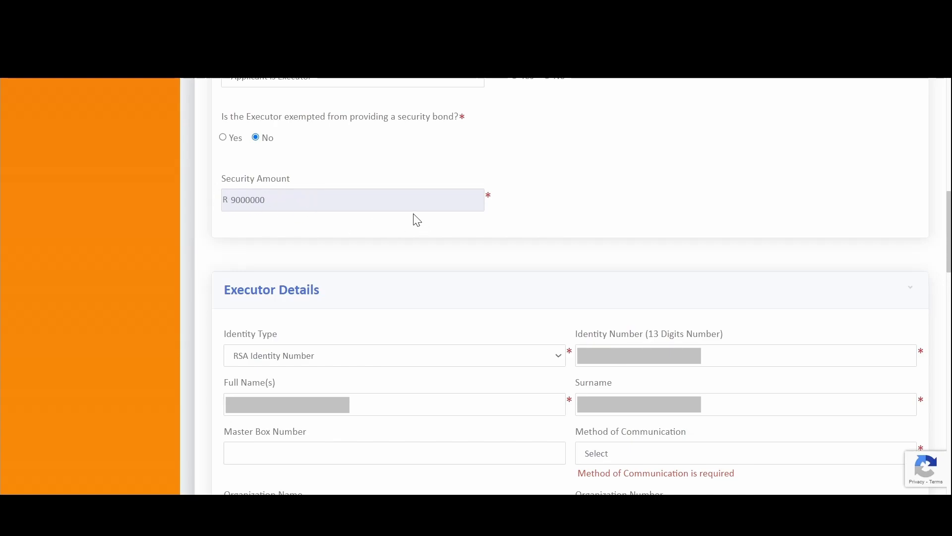
{"action": "scroll", "coordinate": [421, 228], "scroll_direction": "up", "scroll_amount": 4}
{"action": "scroll", "coordinate": [429, 235], "scroll_direction": "down", "scroll_amount": 2}
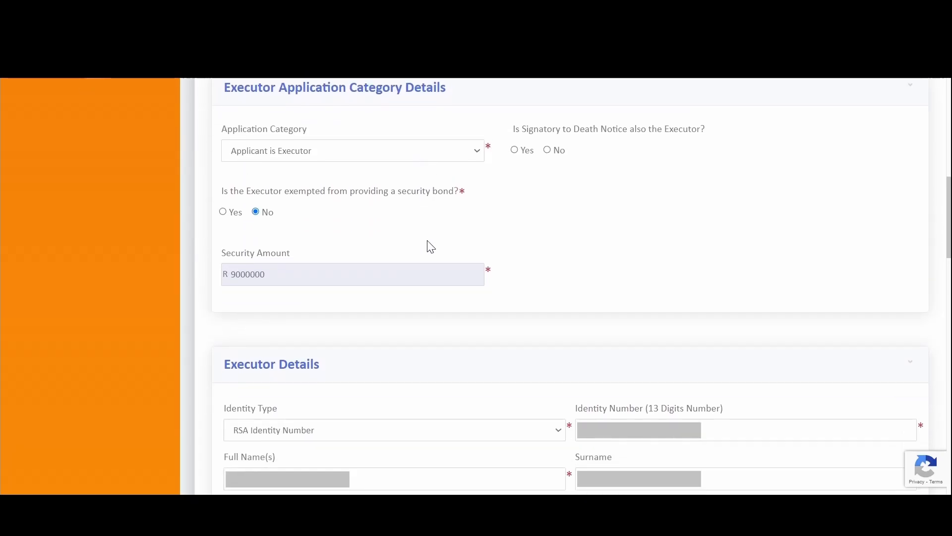
{"action": "scroll", "coordinate": [435, 243], "scroll_direction": "up", "scroll_amount": 13}
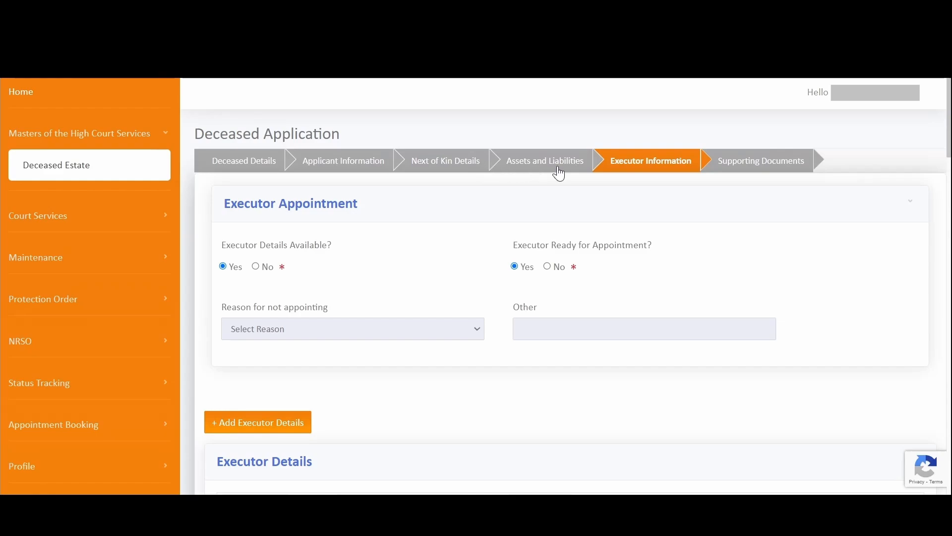
- Set the executor's communication method to Email and Master Box Number to 0010
{"action": "scroll", "coordinate": [525, 298], "scroll_direction": "down", "scroll_amount": 15}
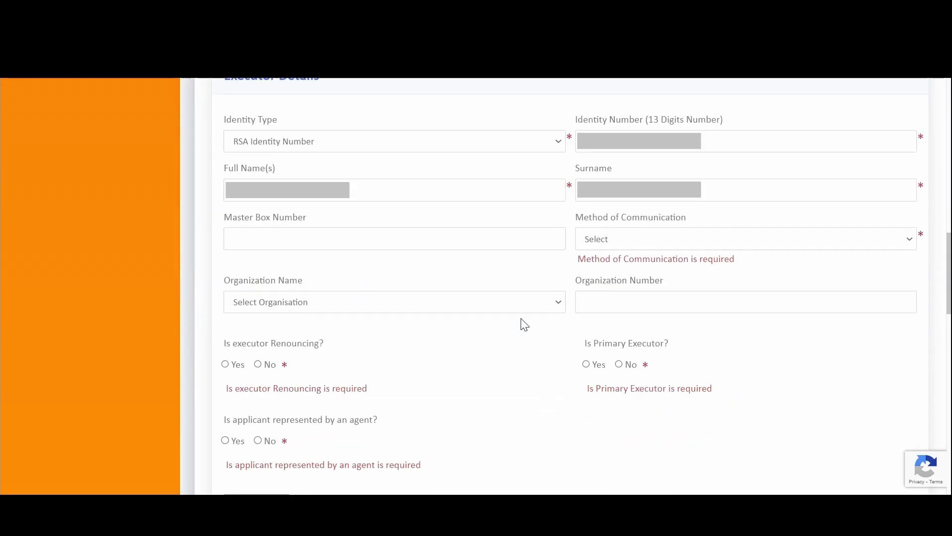
{"action": "scroll", "coordinate": [469, 247], "scroll_direction": "up", "scroll_amount": 2}
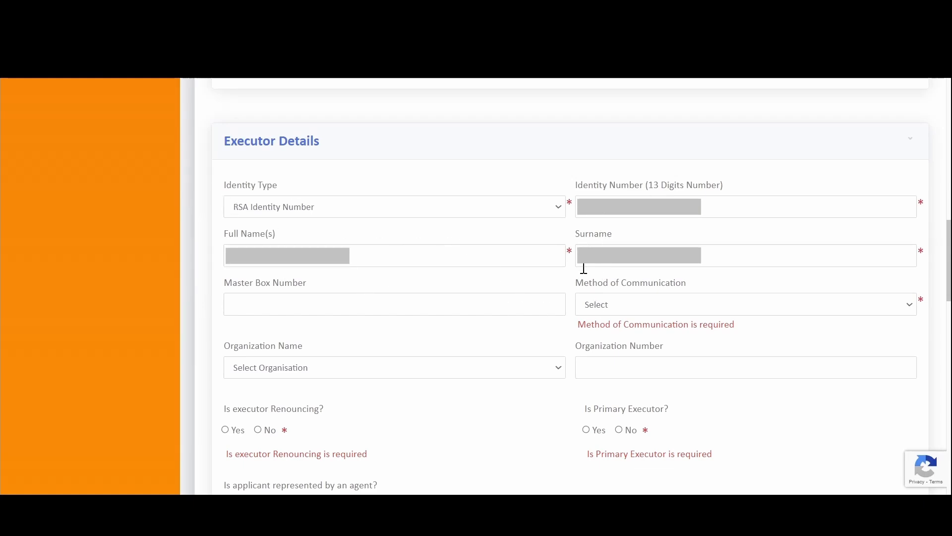
{"action": "left_click", "coordinate": [608, 306]}
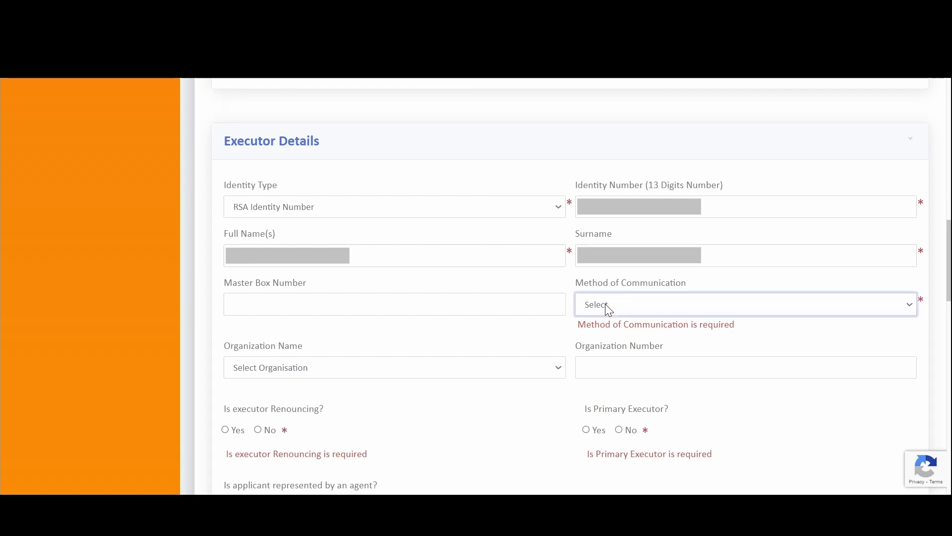
{"action": "left_click", "coordinate": [614, 338]}
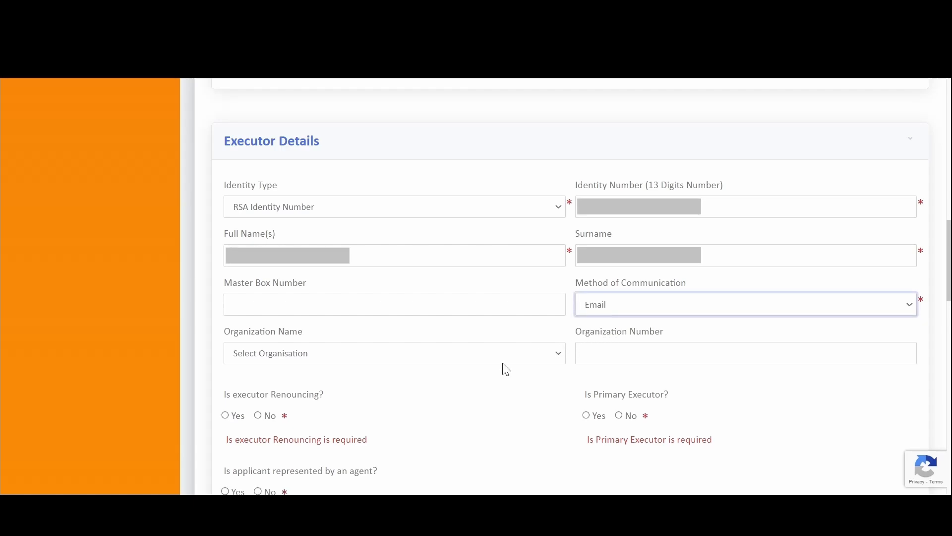
{"action": "left_click", "coordinate": [294, 298]}
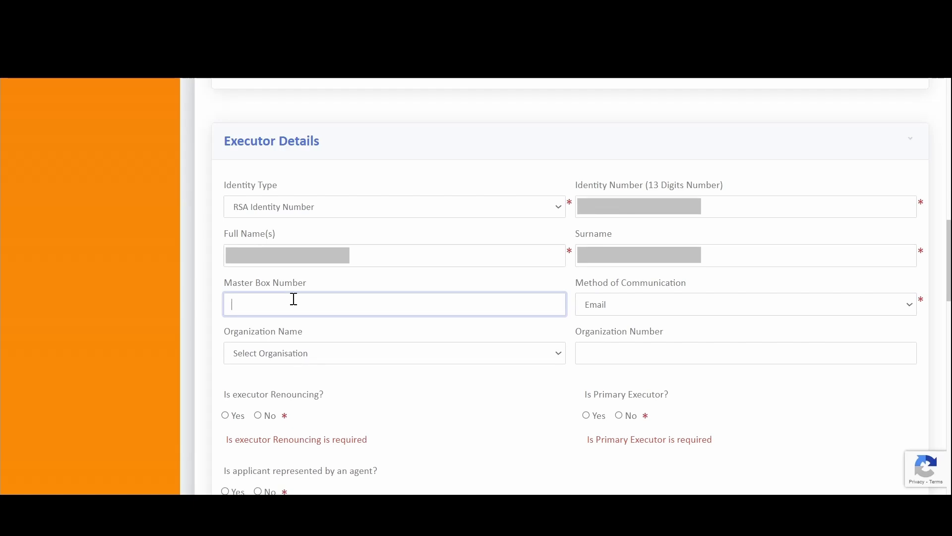
{"action": "left_click", "coordinate": [332, 356]}
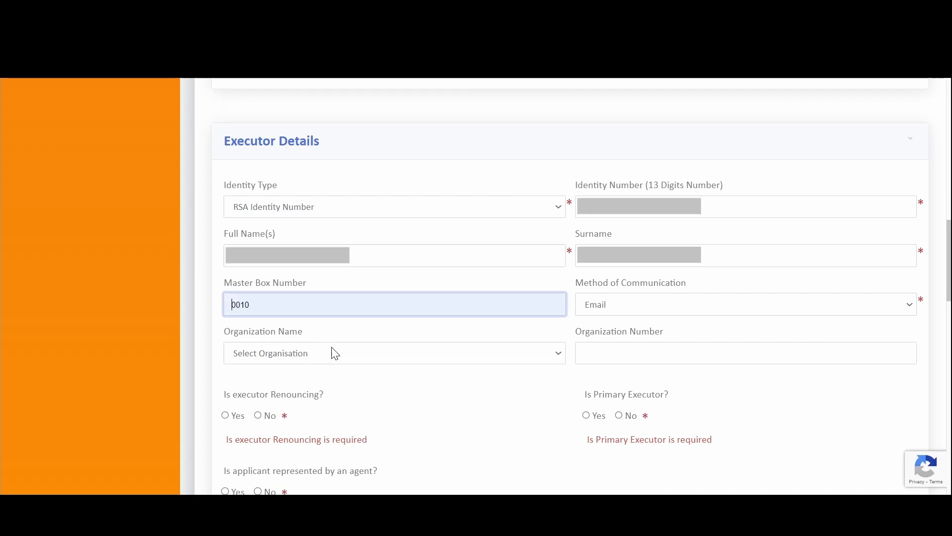
{"action": "scroll", "coordinate": [368, 376], "scroll_direction": "down", "scroll_amount": 3}
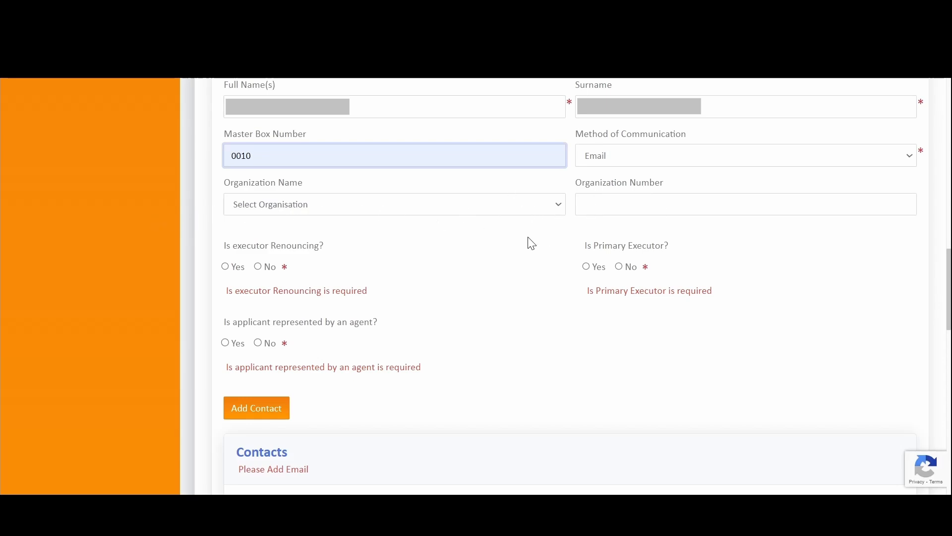
{"action": "scroll", "coordinate": [530, 243], "scroll_direction": "up", "scroll_amount": 3}
{"action": "scroll", "coordinate": [284, 214], "scroll_direction": "up", "scroll_amount": 4}
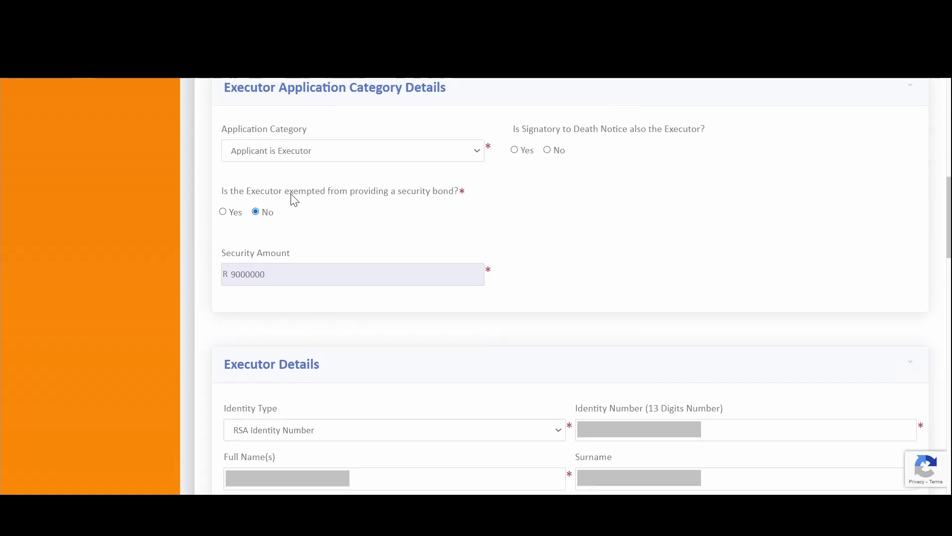
- Recheck the Application Category, leaving it as 'Applicant is Executor'
{"action": "left_click", "coordinate": [304, 152]}
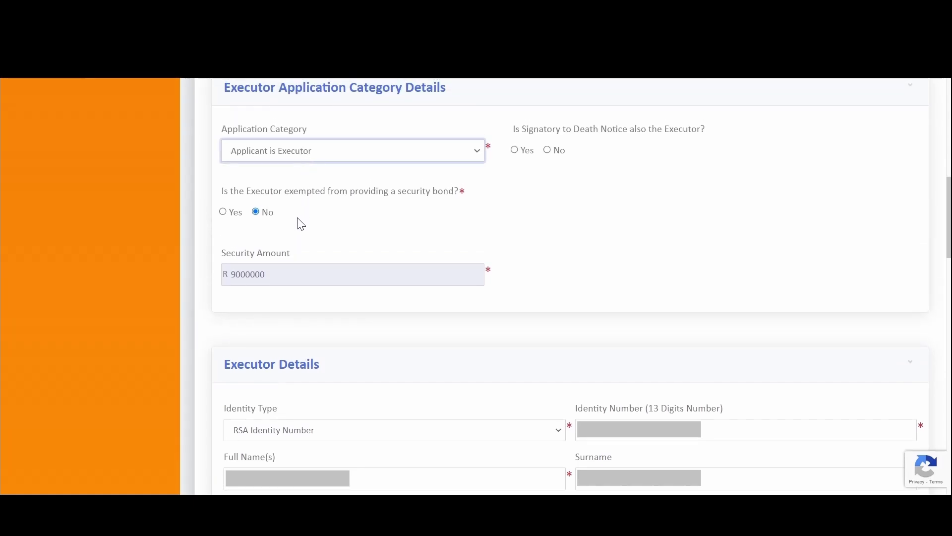
{"action": "left_click", "coordinate": [557, 192]}
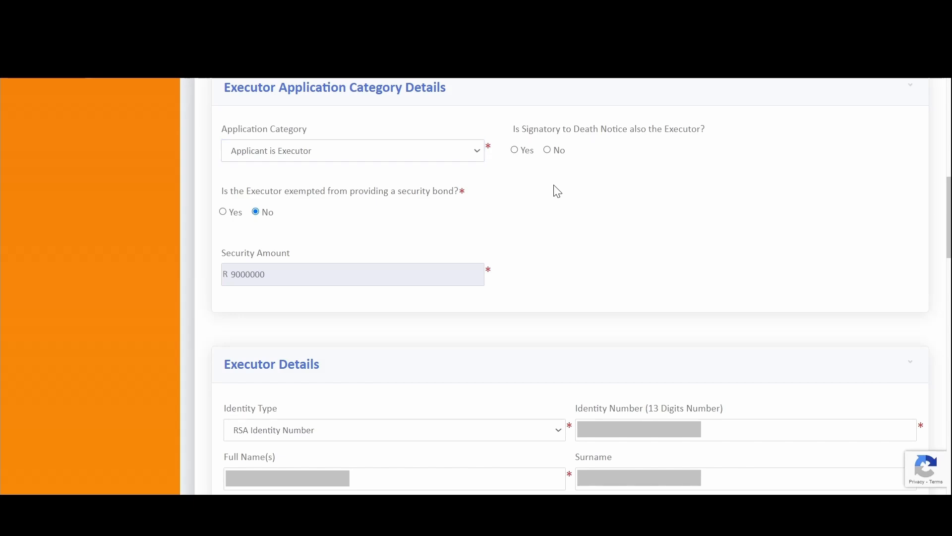
{"action": "scroll", "coordinate": [531, 218], "scroll_direction": "down", "scroll_amount": 4}
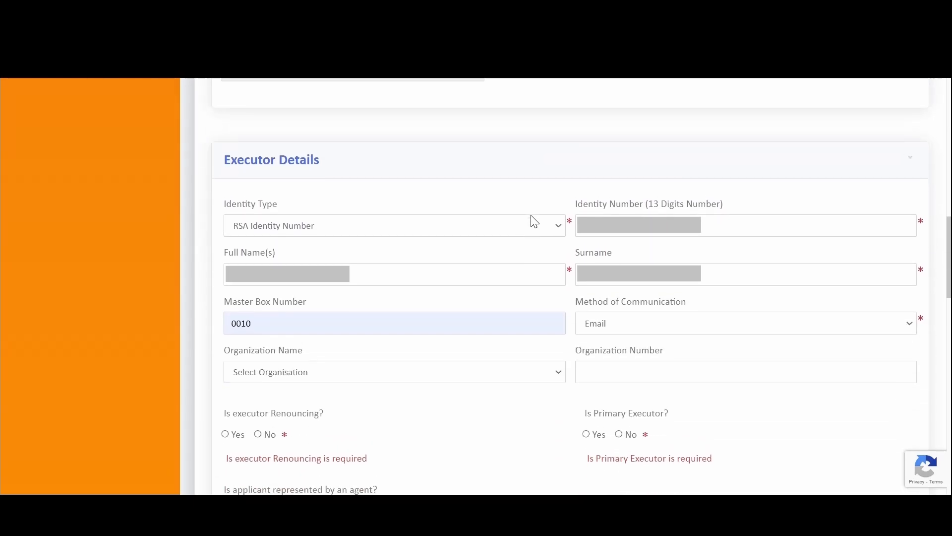
{"action": "scroll", "coordinate": [531, 218], "scroll_direction": "up", "scroll_amount": 4}
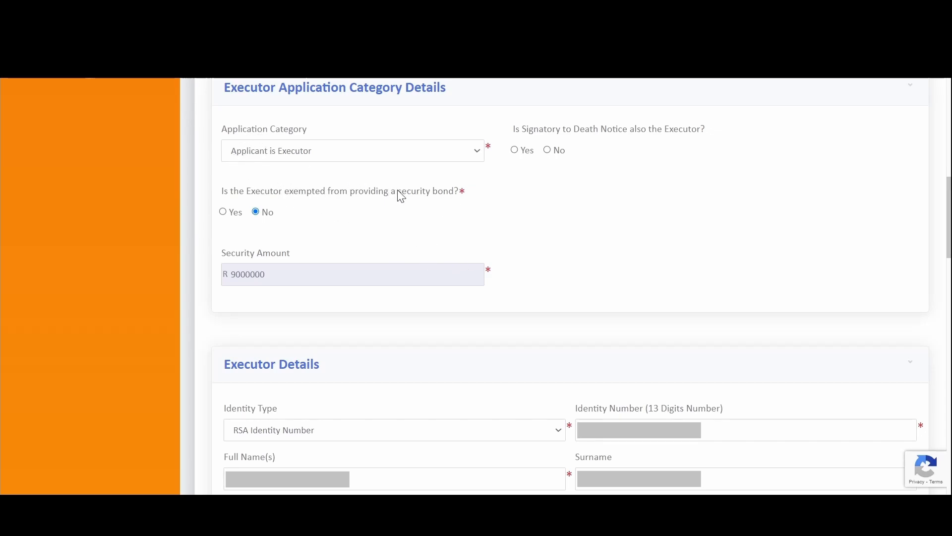
{"action": "scroll", "coordinate": [460, 244], "scroll_direction": "down", "scroll_amount": 9}
- Answer No to both Renouncing and agent representation for the executor
{"action": "scroll", "coordinate": [452, 259], "scroll_direction": "up", "scroll_amount": 2}
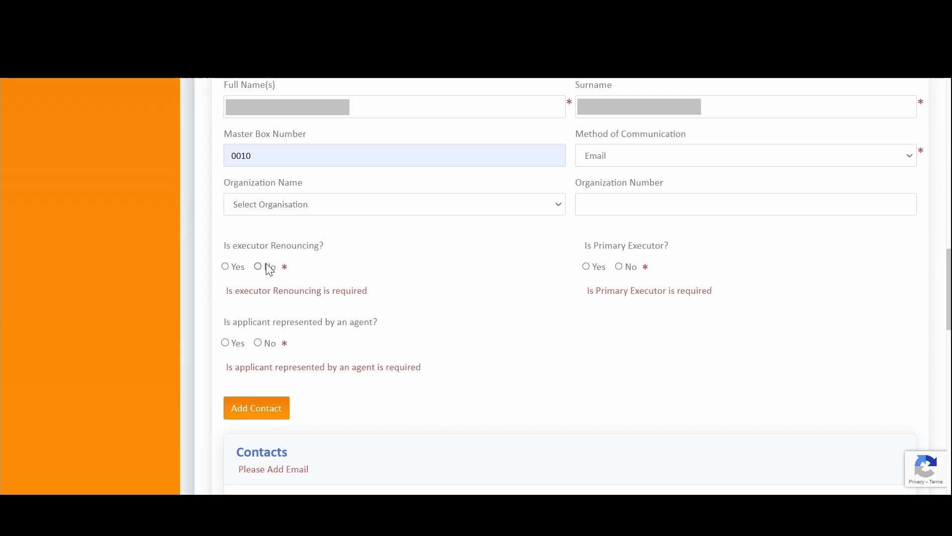
{"action": "left_click", "coordinate": [226, 267]}
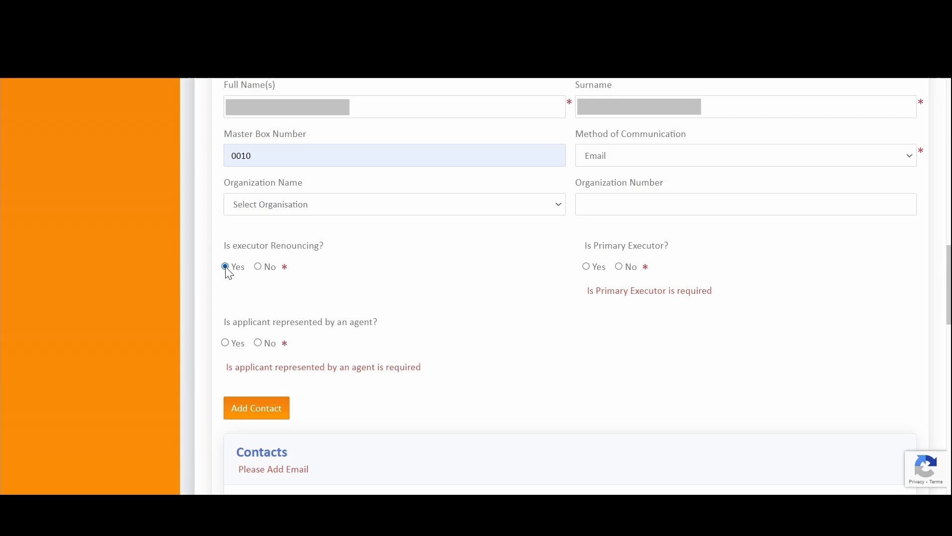
{"action": "left_click", "coordinate": [226, 343]}
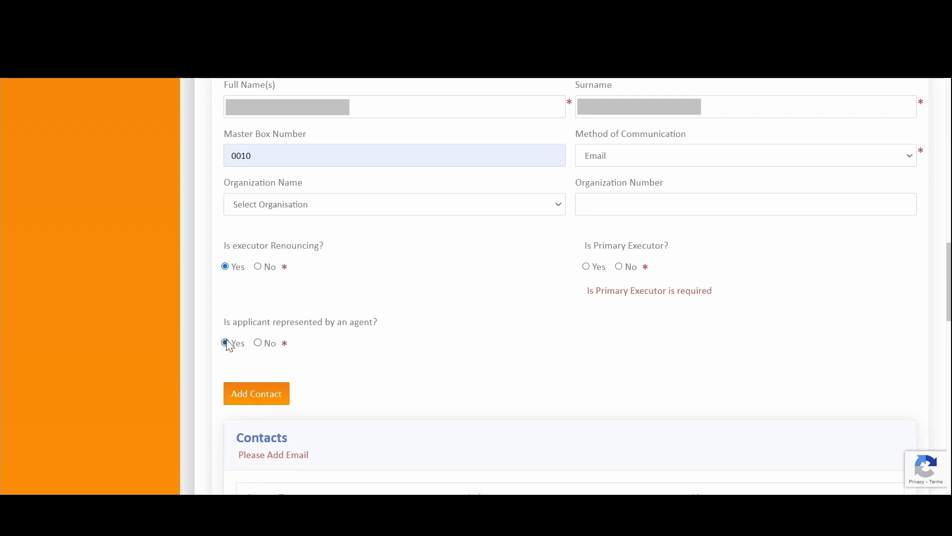
{"action": "left_click", "coordinate": [259, 267]}
{"action": "left_click", "coordinate": [258, 343]}
- Mark the executor as the primary executor
{"action": "scroll", "coordinate": [521, 222], "scroll_direction": "up", "scroll_amount": 4}
{"action": "scroll", "coordinate": [544, 213], "scroll_direction": "down", "scroll_amount": 4}
{"action": "left_click", "coordinate": [590, 271]}
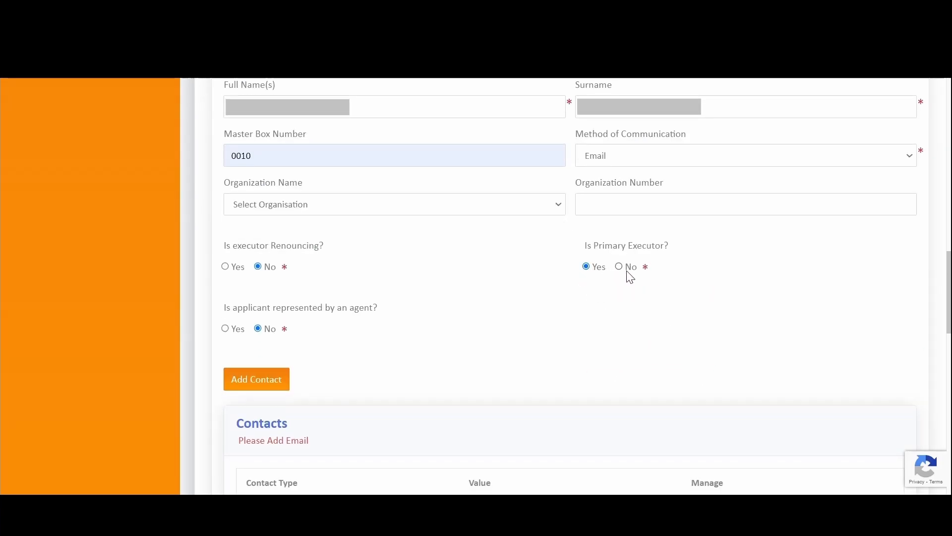
{"action": "left_click", "coordinate": [587, 271]}
{"action": "scroll", "coordinate": [565, 291], "scroll_direction": "down", "scroll_amount": 5}
{"action": "scroll", "coordinate": [412, 242], "scroll_direction": "up", "scroll_amount": 4}
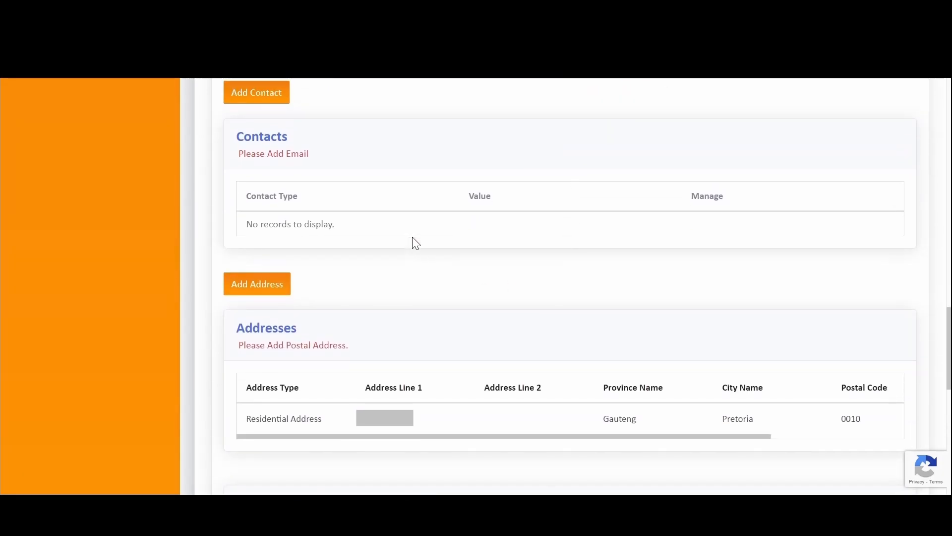
{"action": "scroll", "coordinate": [559, 239], "scroll_direction": "up", "scroll_amount": 3}
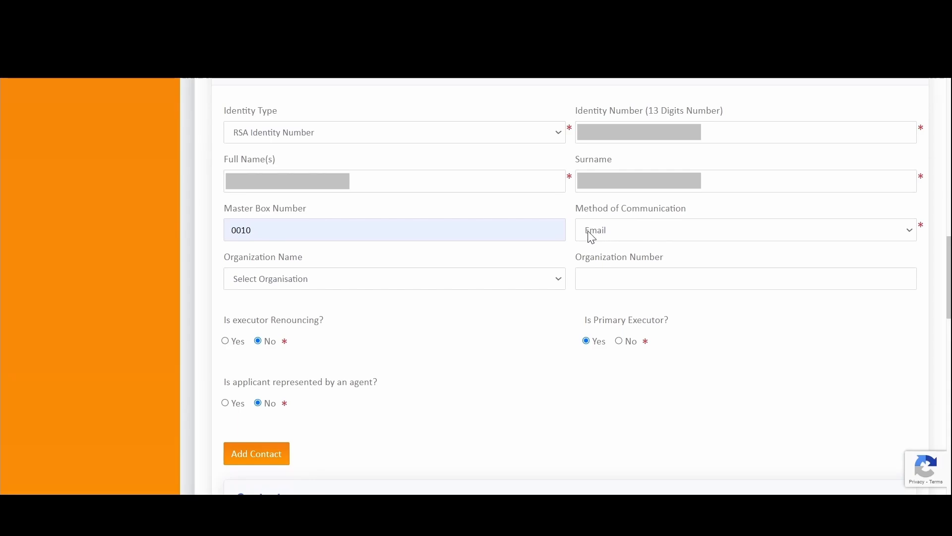
{"action": "scroll", "coordinate": [559, 260], "scroll_direction": "down", "scroll_amount": 6}
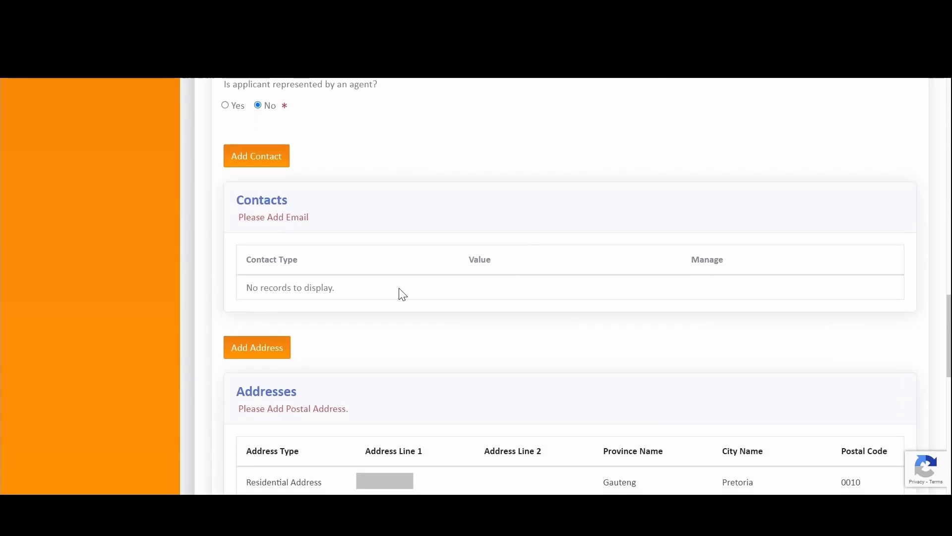
- Add an Email Address contact with the executor's e-mail to the Contacts table
{"action": "left_click", "coordinate": [268, 166]}
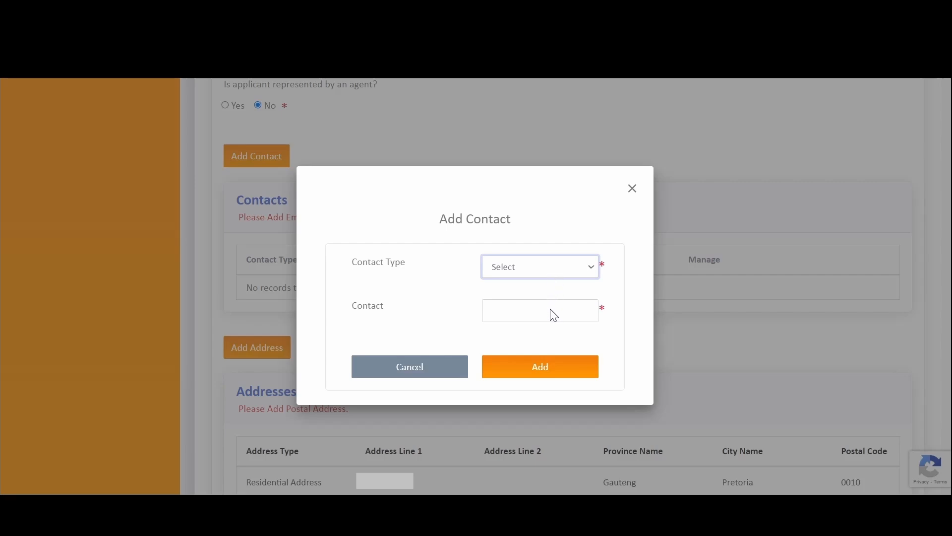
{"action": "key", "text": "Down"}
{"action": "left_click", "coordinate": [511, 312]}
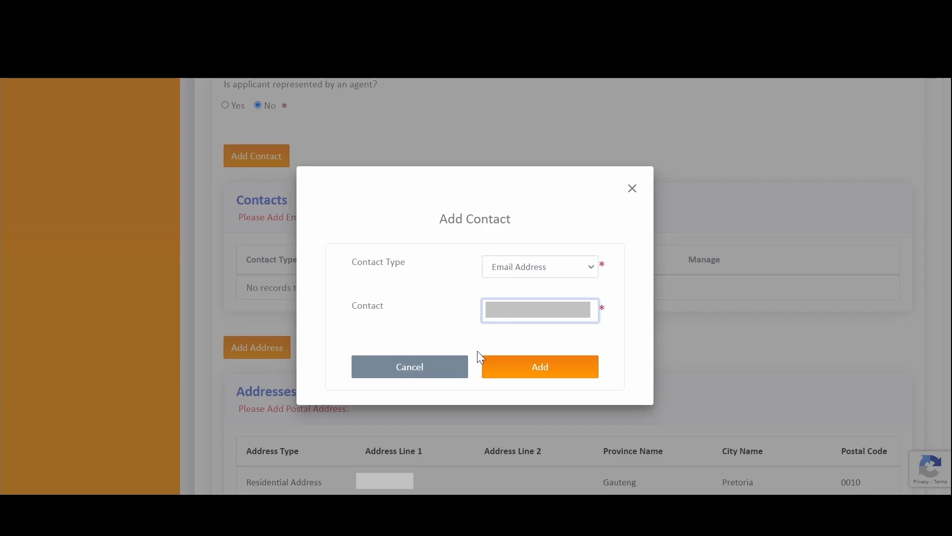
{"action": "left_click", "coordinate": [534, 367]}
{"action": "scroll", "coordinate": [525, 357], "scroll_direction": "down", "scroll_amount": 3}
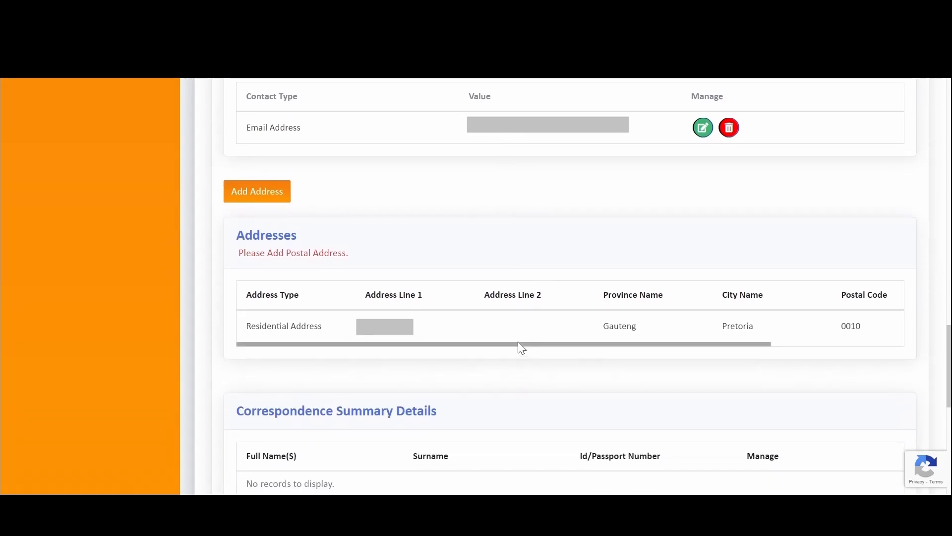
{"action": "scroll", "coordinate": [444, 194], "scroll_direction": "down", "scroll_amount": 5}
{"action": "scroll", "coordinate": [412, 185], "scroll_direction": "up", "scroll_amount": 3}
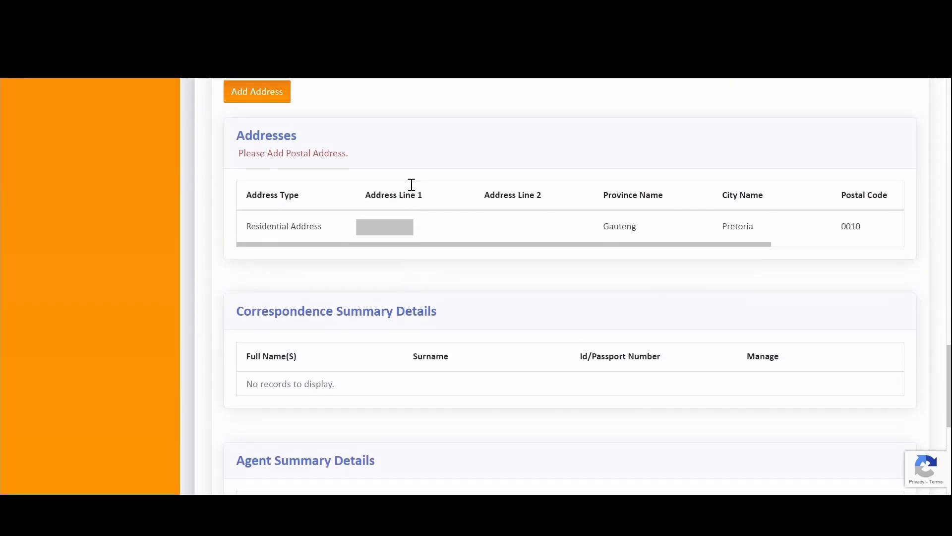
{"action": "scroll", "coordinate": [412, 185], "scroll_direction": "up", "scroll_amount": 2}
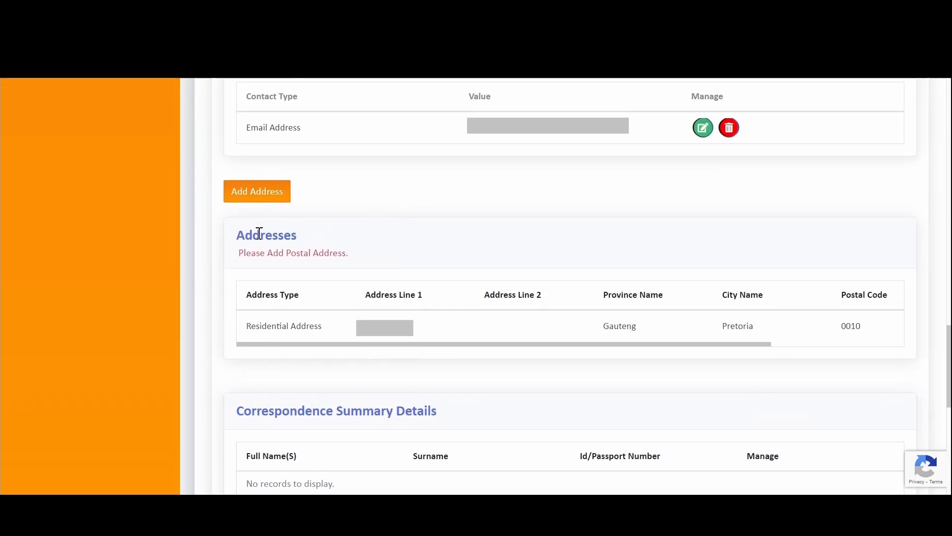
- Start a Postal Address entry for the executor and fill its address lines
{"action": "left_click", "coordinate": [267, 199]}
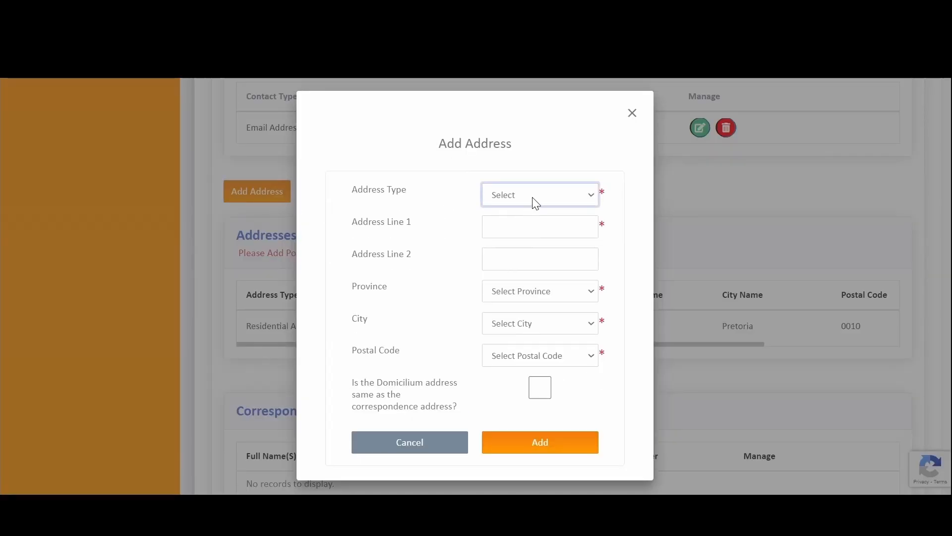
{"action": "left_click", "coordinate": [539, 227]}
{"action": "left_click", "coordinate": [525, 226]}
{"action": "left_click", "coordinate": [585, 273]}
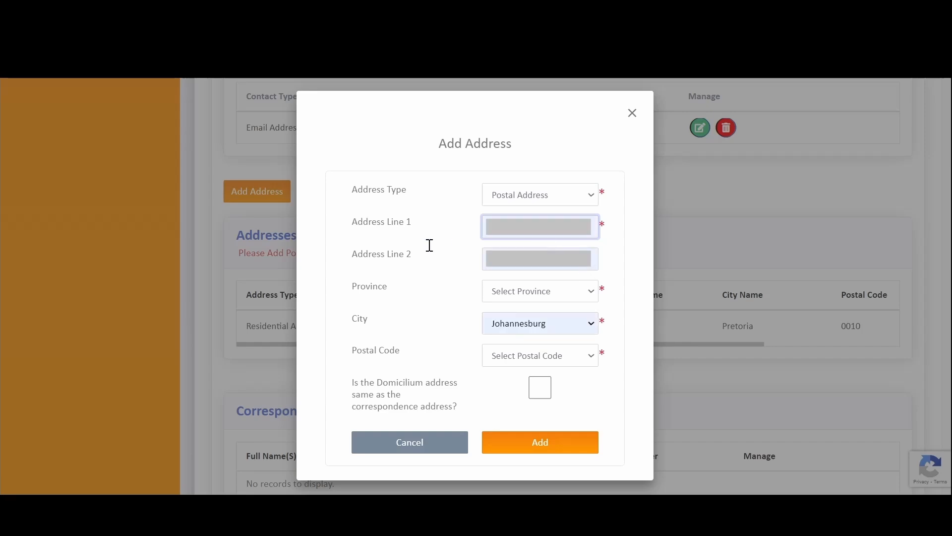
- Pick Gauteng, Centurion and postal code 0046, then add the postal address
{"action": "left_click", "coordinate": [532, 292]}
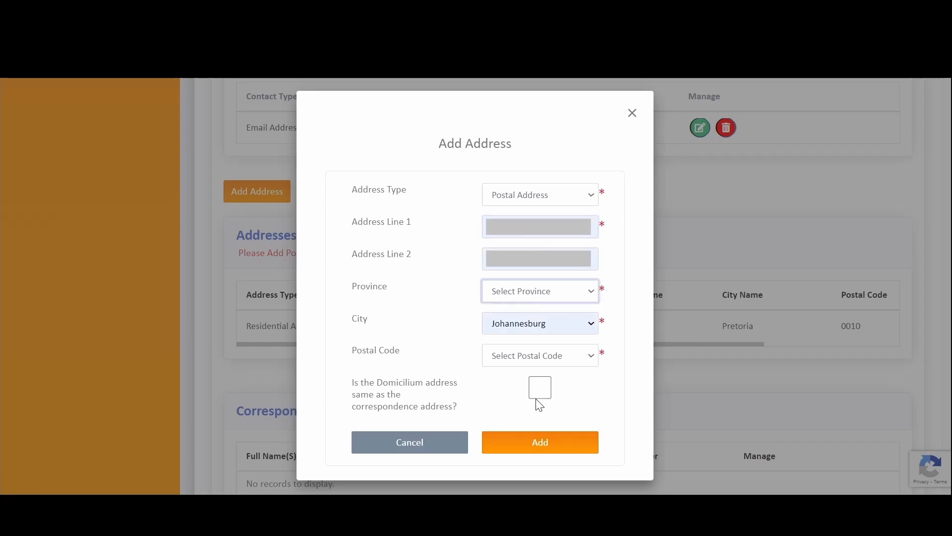
{"action": "left_click", "coordinate": [531, 344]}
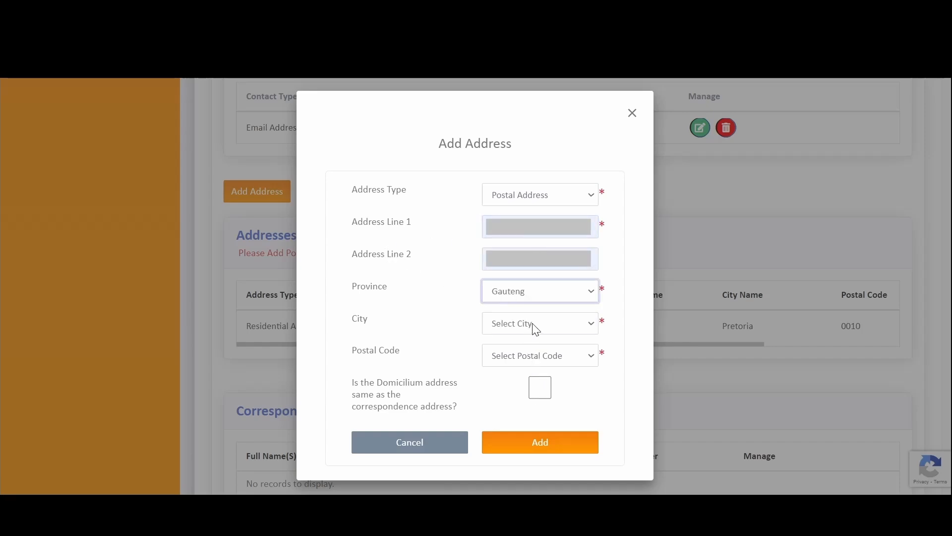
{"action": "left_click", "coordinate": [533, 327]}
{"action": "left_click", "coordinate": [551, 301]}
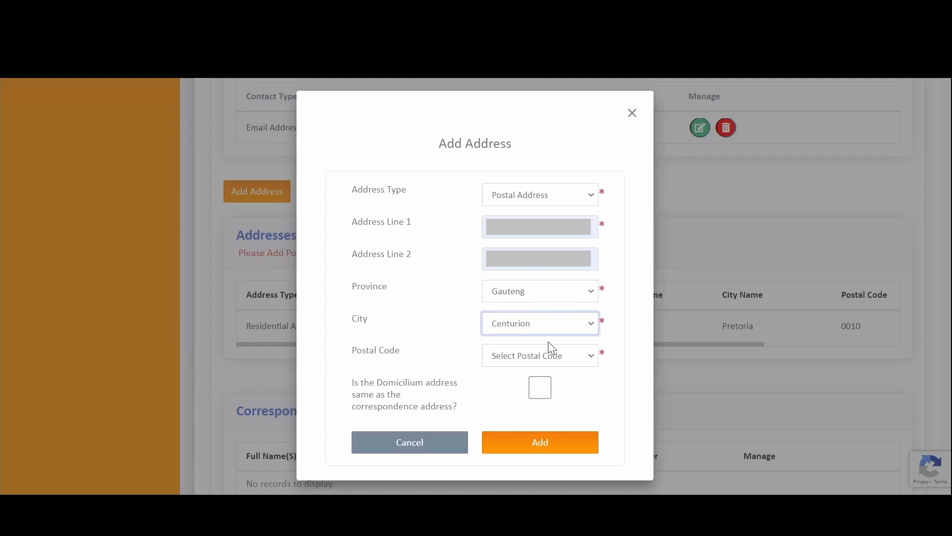
{"action": "left_click", "coordinate": [545, 353]}
{"action": "left_click", "coordinate": [550, 304]}
{"action": "left_click", "coordinate": [552, 449]}
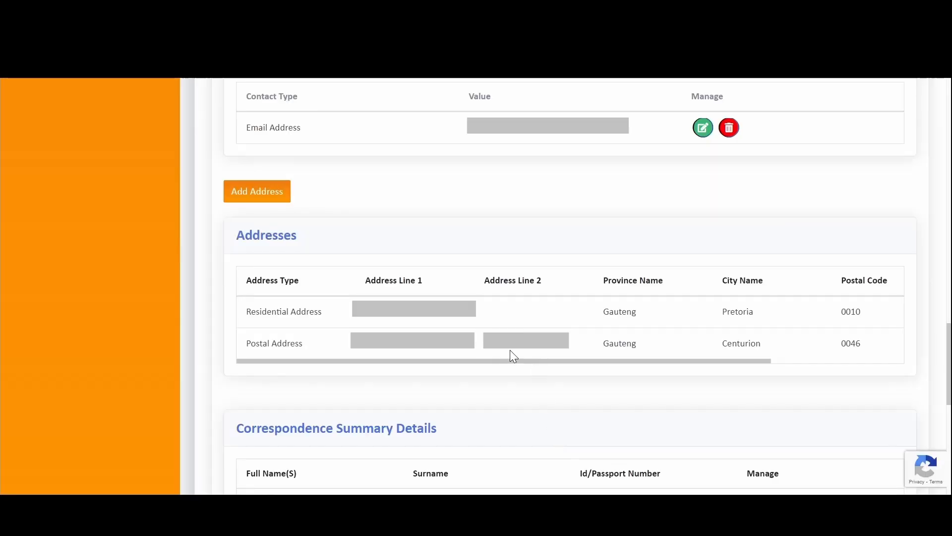
{"action": "scroll", "coordinate": [361, 308], "scroll_direction": "down", "scroll_amount": 3}
{"action": "scroll", "coordinate": [367, 288], "scroll_direction": "up", "scroll_amount": 1}
{"action": "scroll", "coordinate": [367, 288], "scroll_direction": "down", "scroll_amount": 2}
- Review the executor's Pretoria residential and Centurion postal address entries
{"action": "left_click_drag", "start_coordinate": [228, 204], "coordinate": [438, 205]}
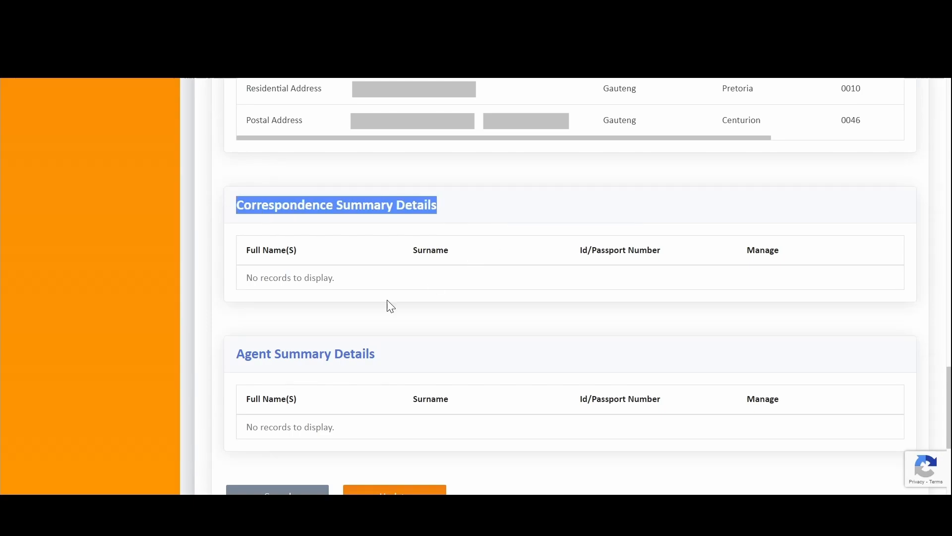
{"action": "left_click_drag", "start_coordinate": [234, 354], "coordinate": [376, 353]}
{"action": "scroll", "coordinate": [298, 253], "scroll_direction": "up", "scroll_amount": 10}
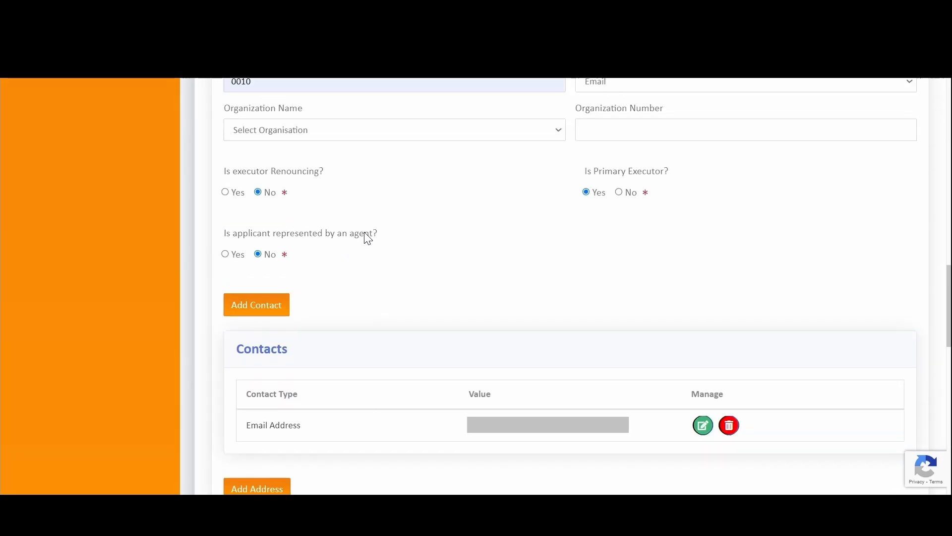
{"action": "scroll", "coordinate": [367, 239], "scroll_direction": "down", "scroll_amount": 10}
{"action": "scroll", "coordinate": [335, 292], "scroll_direction": "up", "scroll_amount": 10}
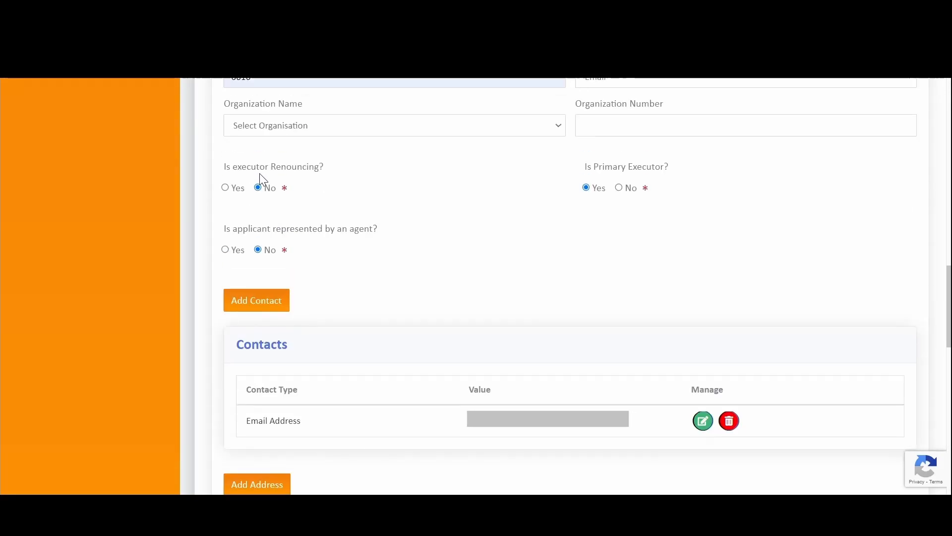
{"action": "left_click_drag", "start_coordinate": [227, 235], "coordinate": [412, 239]}
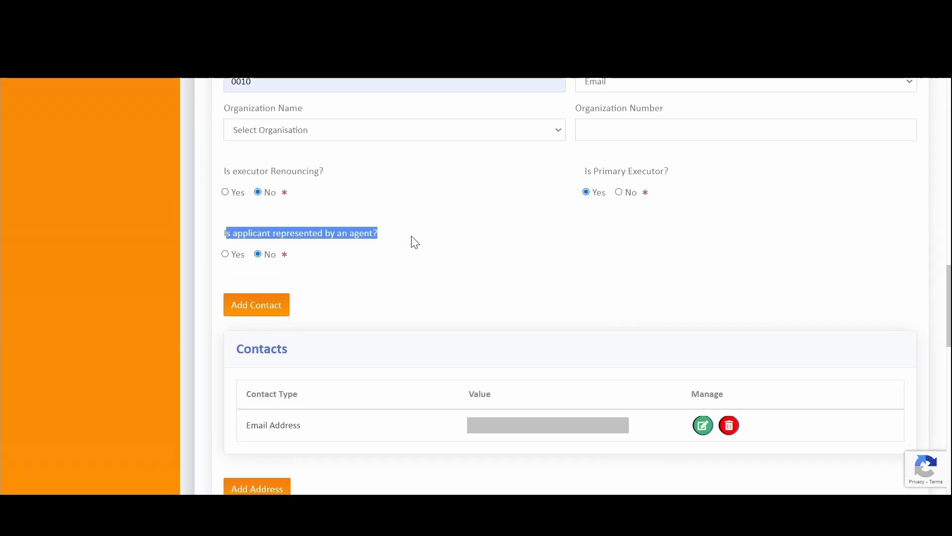
- Answer Yes to 'Is Signatory to Death Notice also the Executor?'
{"action": "scroll", "coordinate": [414, 242], "scroll_direction": "up", "scroll_amount": 2}
{"action": "scroll", "coordinate": [462, 265], "scroll_direction": "down", "scroll_amount": 15}
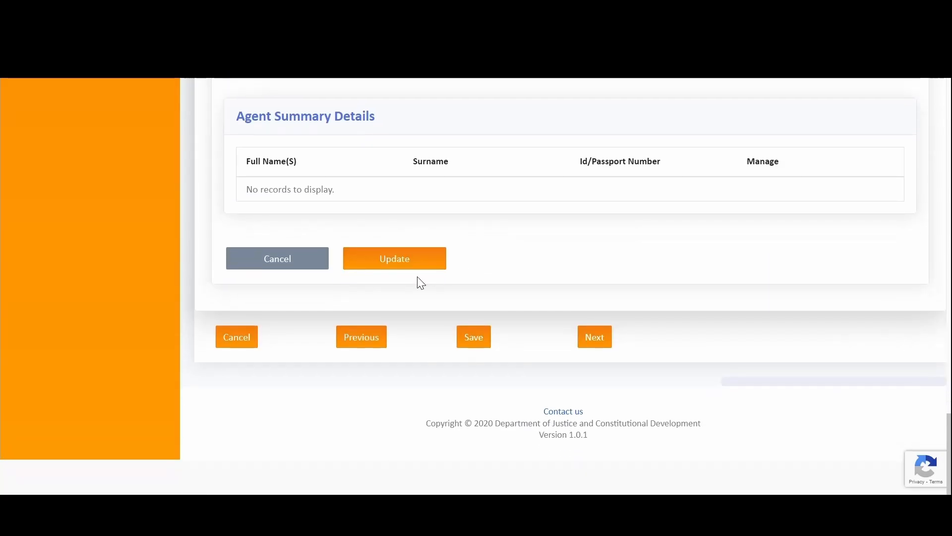
{"action": "scroll", "coordinate": [632, 266], "scroll_direction": "up", "scroll_amount": 5}
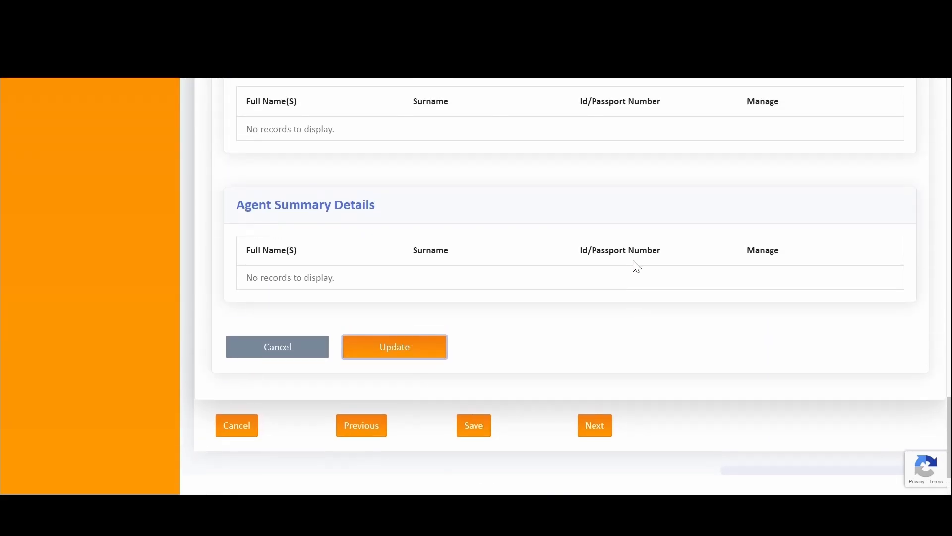
{"action": "scroll", "coordinate": [637, 266], "scroll_direction": "up", "scroll_amount": 15}
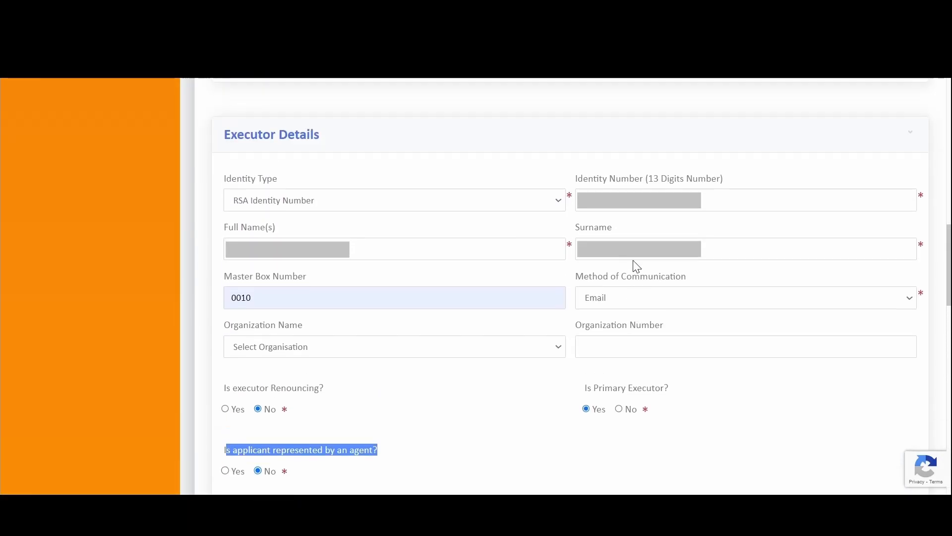
{"action": "scroll", "coordinate": [633, 263], "scroll_direction": "up", "scroll_amount": 5}
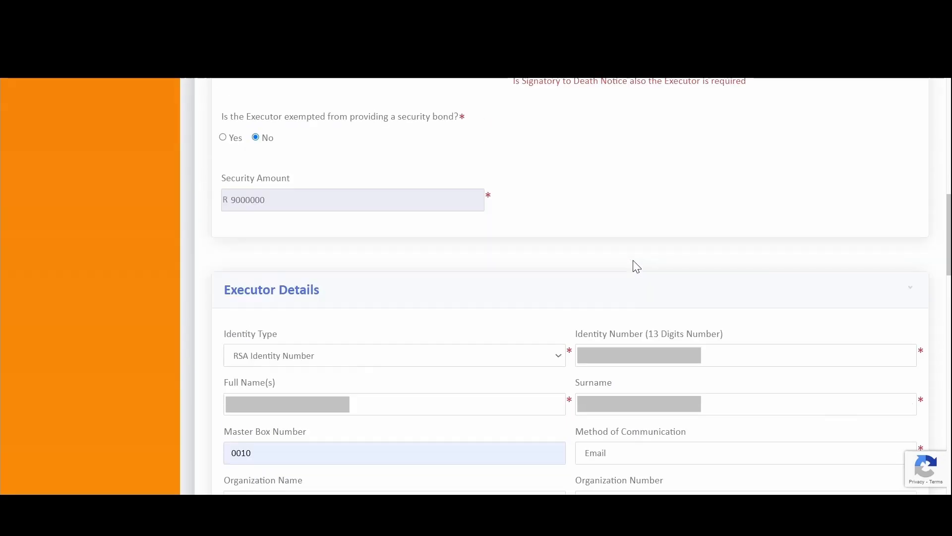
{"action": "scroll", "coordinate": [580, 298], "scroll_direction": "down", "scroll_amount": 20}
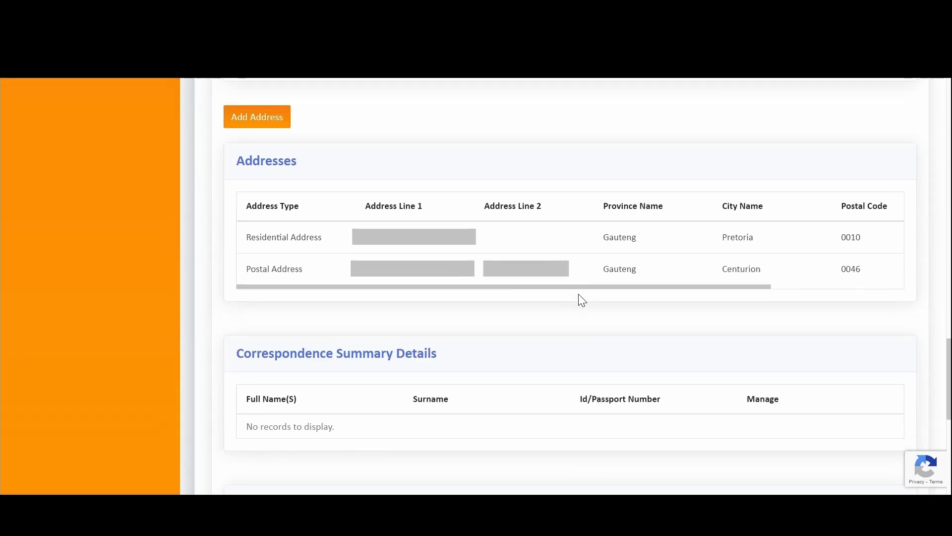
{"action": "scroll", "coordinate": [581, 298], "scroll_direction": "up", "scroll_amount": 15}
{"action": "scroll", "coordinate": [580, 298], "scroll_direction": "up", "scroll_amount": 10}
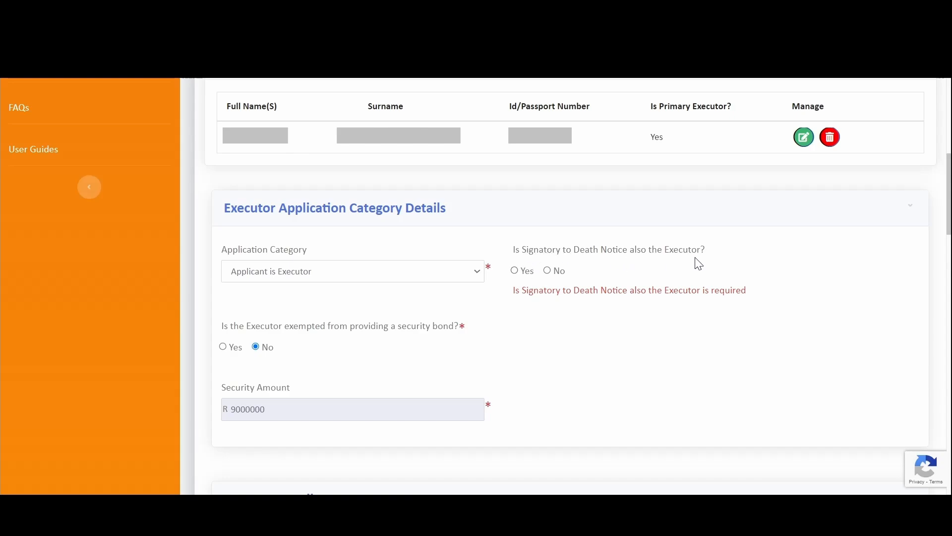
{"action": "left_click", "coordinate": [515, 271]}
{"action": "scroll", "coordinate": [545, 292], "scroll_direction": "down", "scroll_amount": 15}
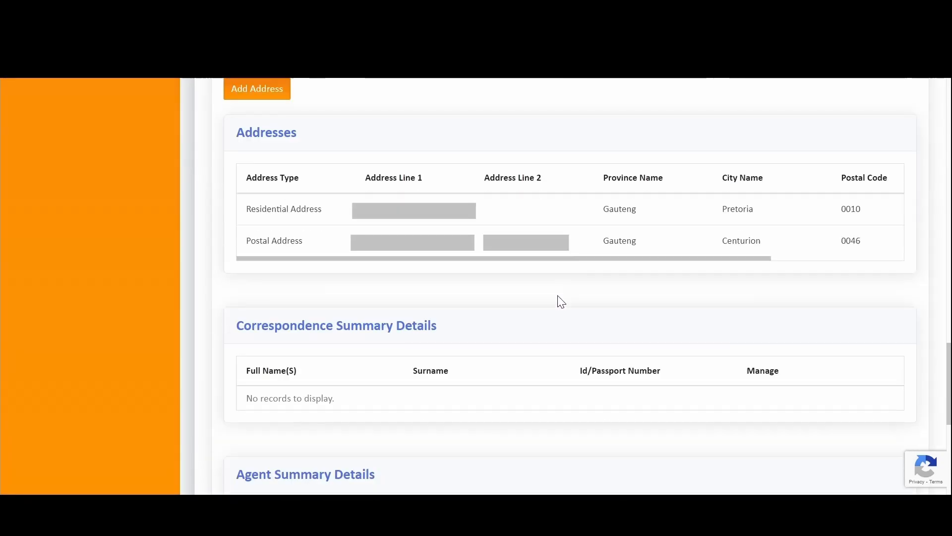
- Save the updated executor details
{"action": "left_click", "coordinate": [427, 264]}
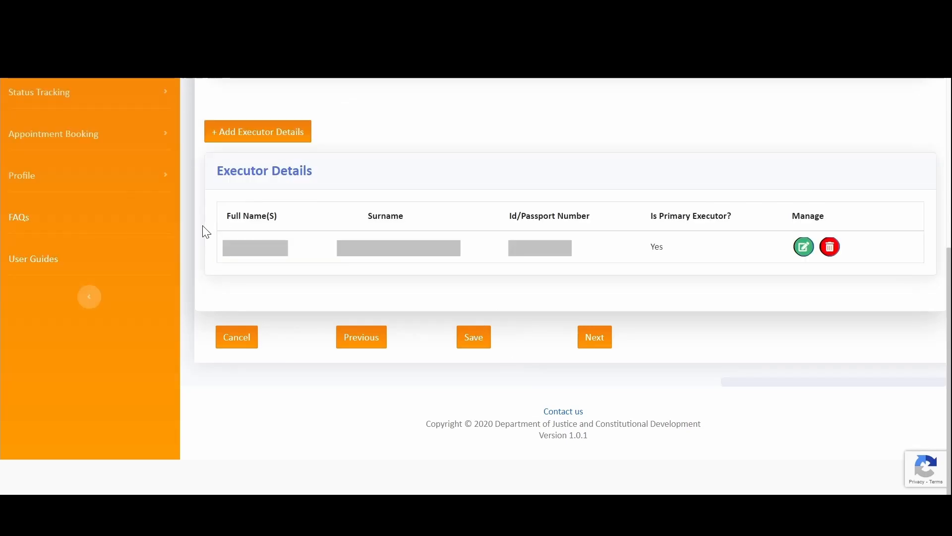
{"action": "scroll", "coordinate": [639, 234], "scroll_direction": "up", "scroll_amount": 5}
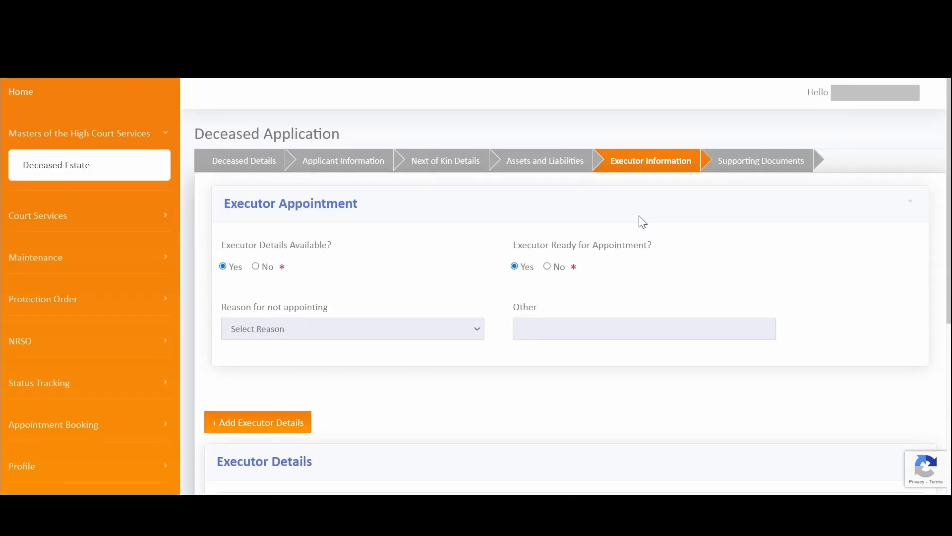
{"action": "scroll", "coordinate": [638, 218], "scroll_direction": "down", "scroll_amount": 5}
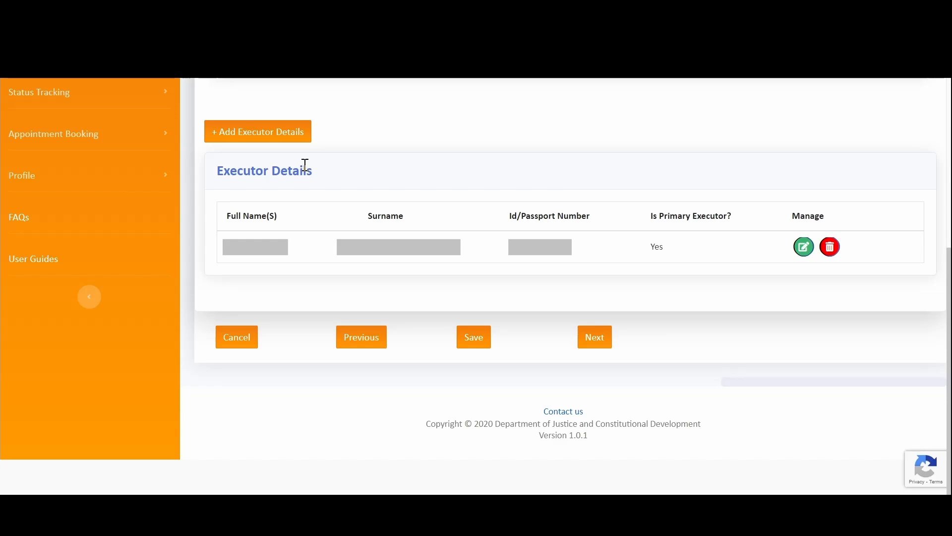
- Open a blank Add Executor Details form and cancel it without adding anyone
{"action": "left_click", "coordinate": [257, 140]}
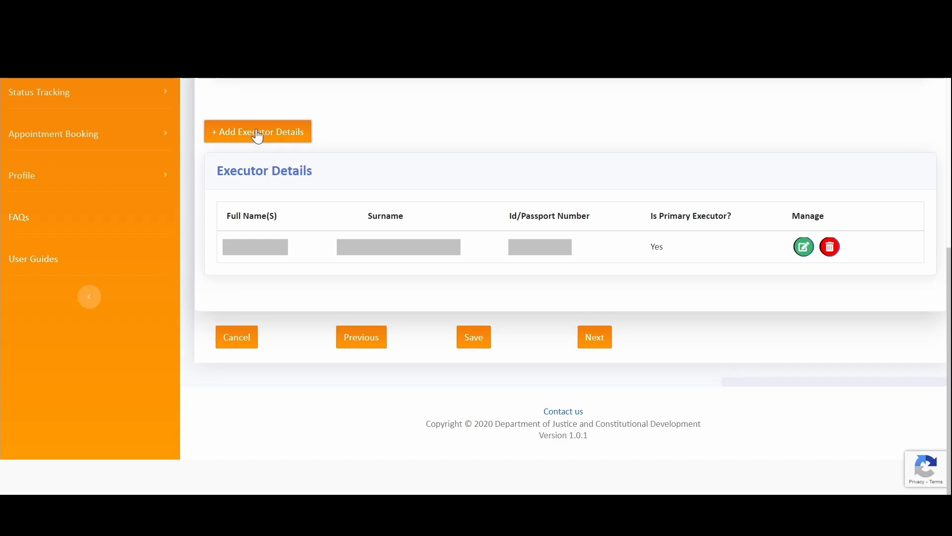
{"action": "scroll", "coordinate": [453, 234], "scroll_direction": "down", "scroll_amount": 20}
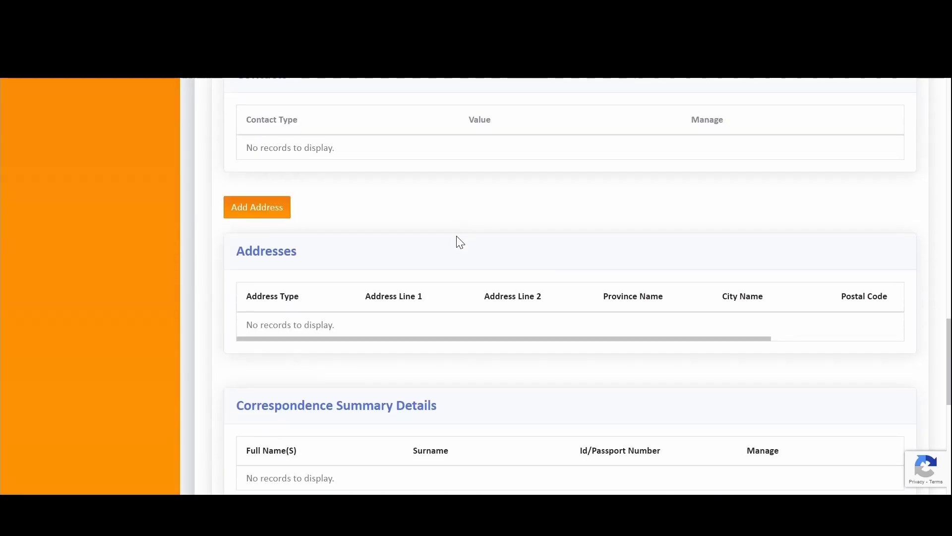
{"action": "left_click", "coordinate": [274, 330]}
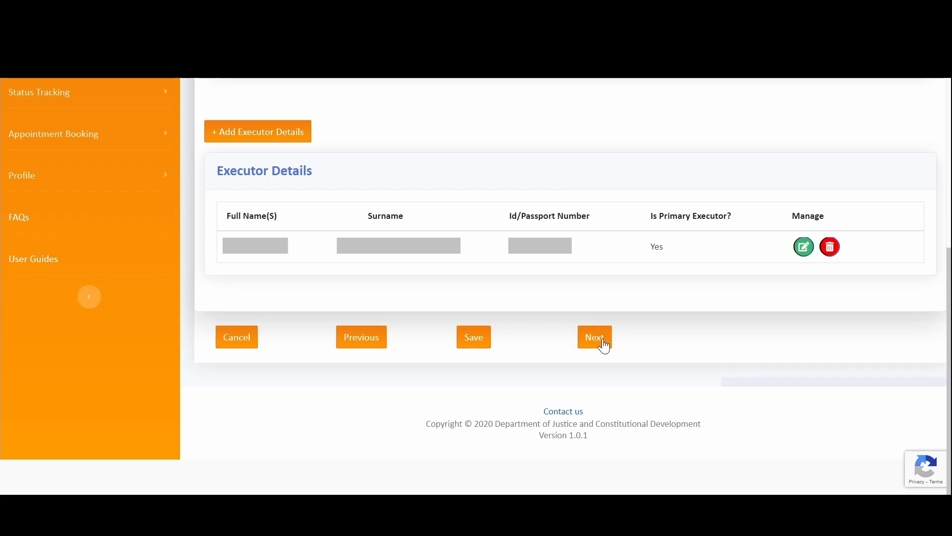
- Proceed to Supporting Documents, dismiss the required-documents notice and review the structured forms
{"action": "left_click", "coordinate": [602, 341]}
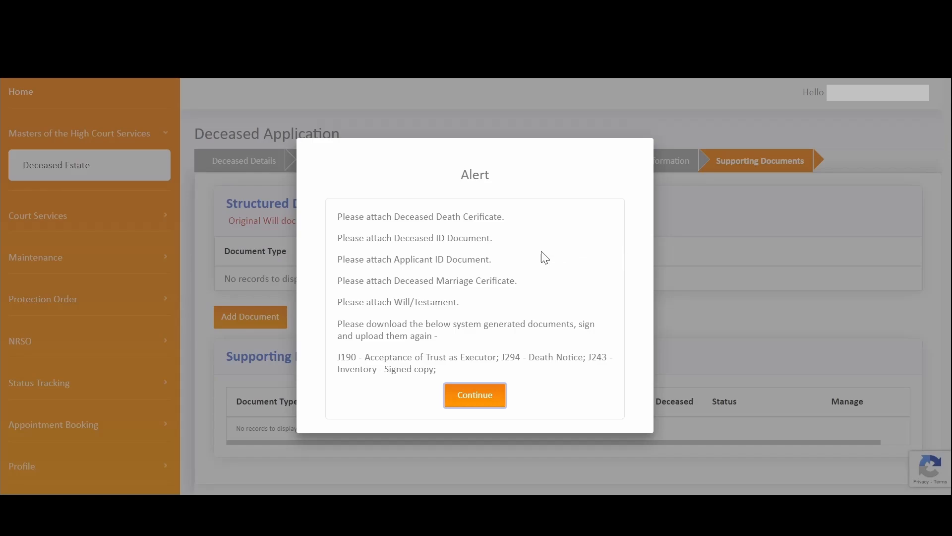
{"action": "left_click", "coordinate": [474, 399]}
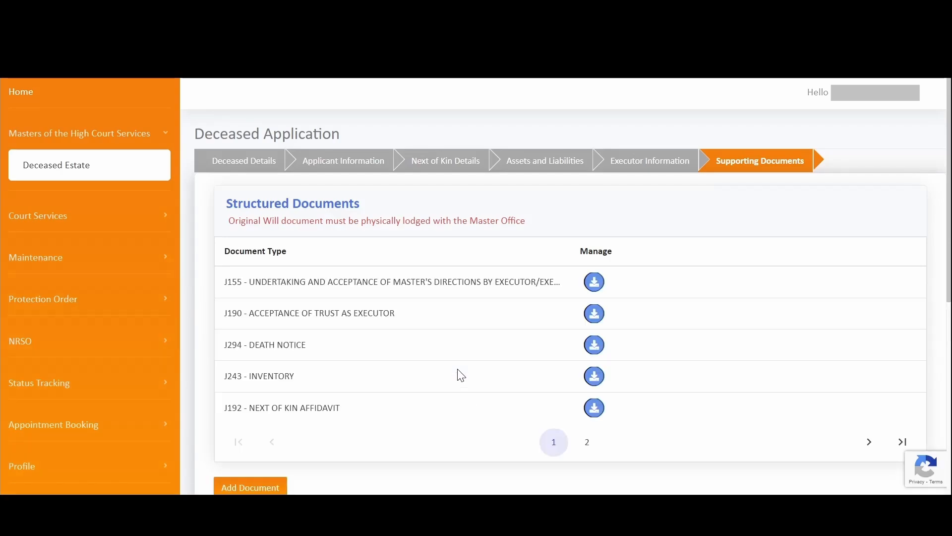
{"action": "left_click_drag", "start_coordinate": [228, 207], "coordinate": [372, 206]}
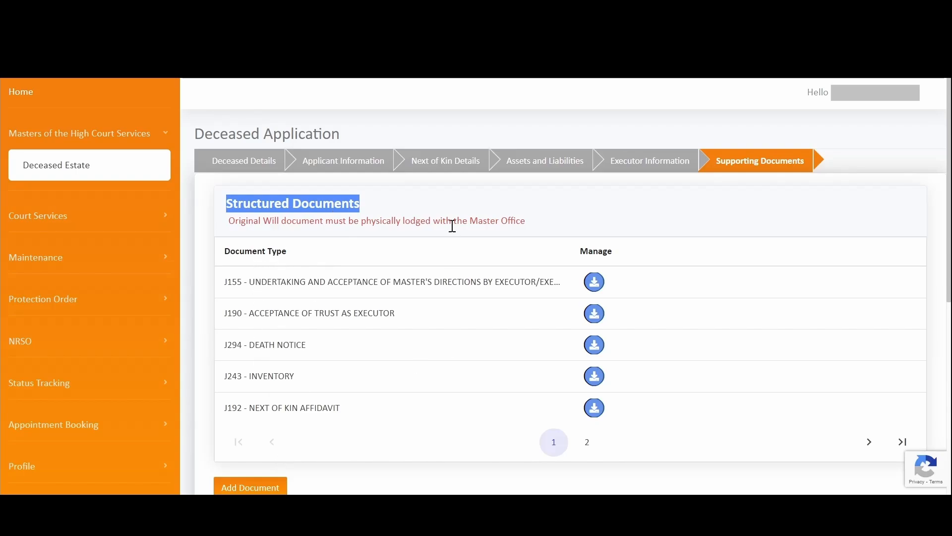
{"action": "scroll", "coordinate": [714, 327], "scroll_direction": "down", "scroll_amount": 2}
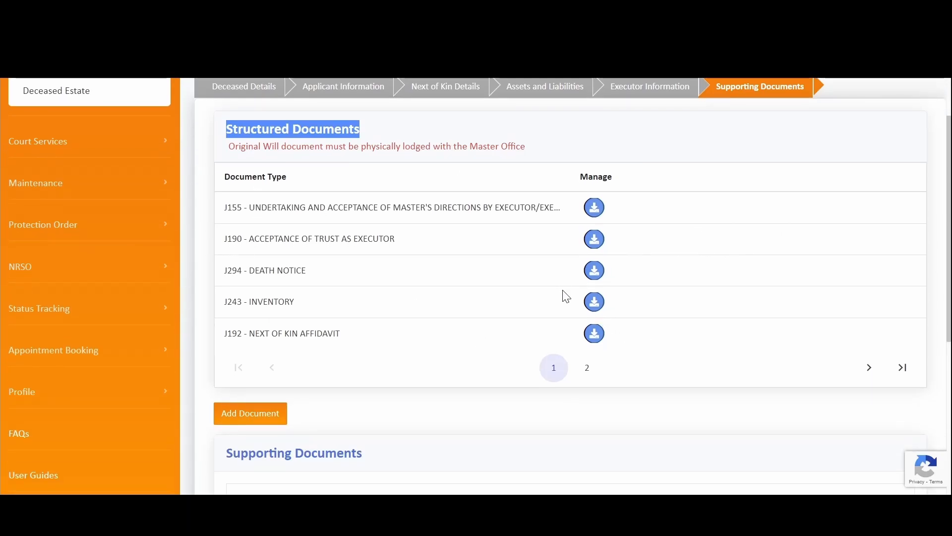
{"action": "scroll", "coordinate": [594, 297], "scroll_direction": "down", "scroll_amount": 5}
{"action": "scroll", "coordinate": [527, 230], "scroll_direction": "up", "scroll_amount": 6}
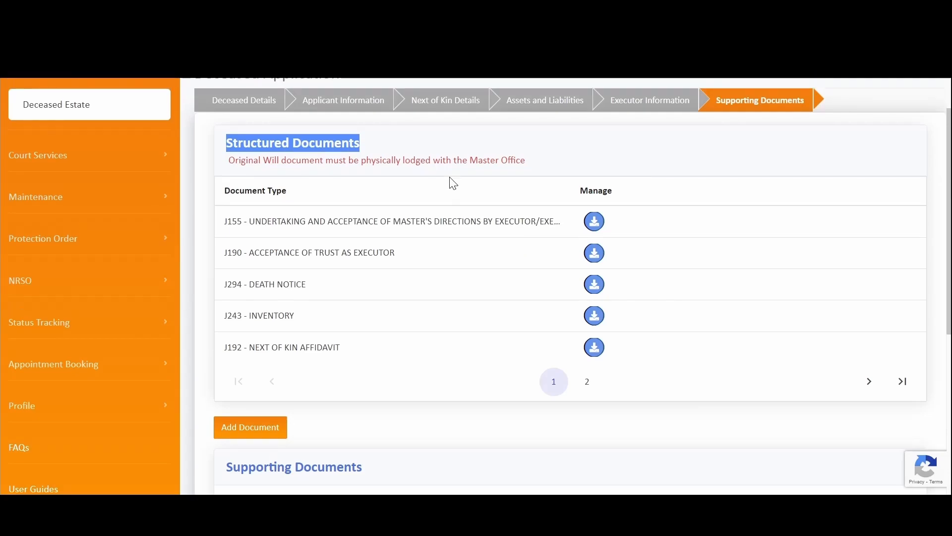
{"action": "scroll", "coordinate": [511, 199], "scroll_direction": "down", "scroll_amount": 4}
- Submit the application and read the alert requesting signed J190, J294 and J243 forms
{"action": "left_click", "coordinate": [609, 419]}
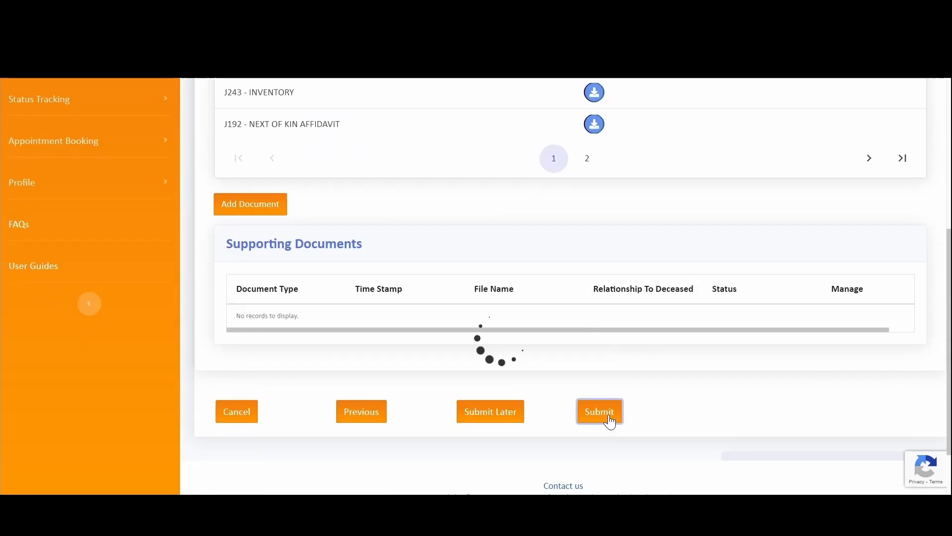
{"action": "left_click_drag", "start_coordinate": [339, 206], "coordinate": [538, 385]}
{"action": "left_click", "coordinate": [523, 346]}
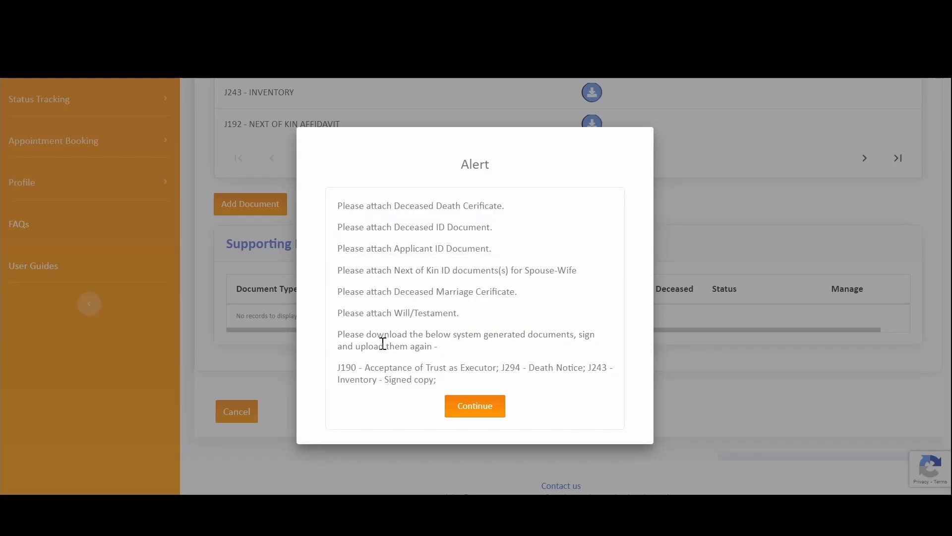
{"action": "double_click", "coordinate": [348, 367]}
{"action": "double_click", "coordinate": [508, 368]}
{"action": "double_click", "coordinate": [597, 367]}
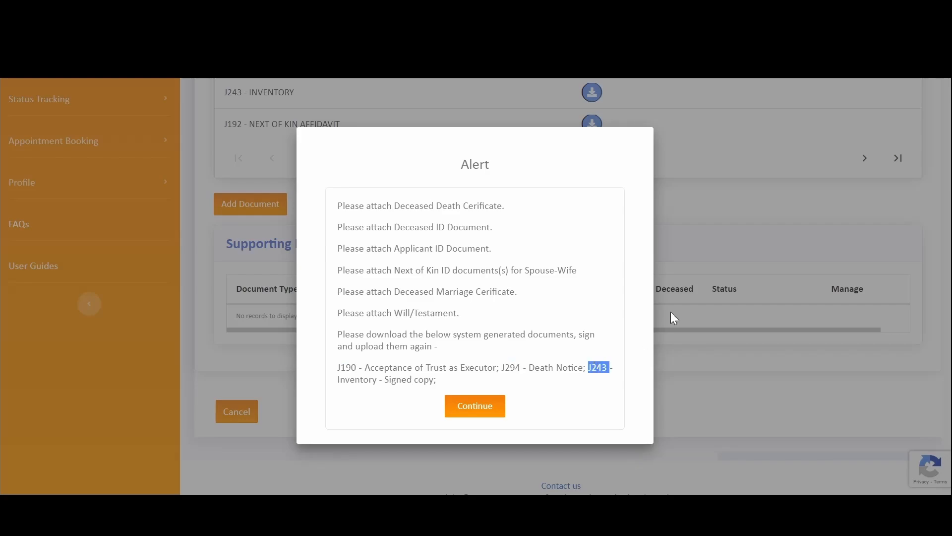
- Dismiss the alert and download the J294 Death Notice, J243 Inventory and J190 Acceptance of Trust PDFs
{"action": "left_click", "coordinate": [480, 407]}
{"action": "scroll", "coordinate": [422, 278], "scroll_direction": "up", "scroll_amount": 5}
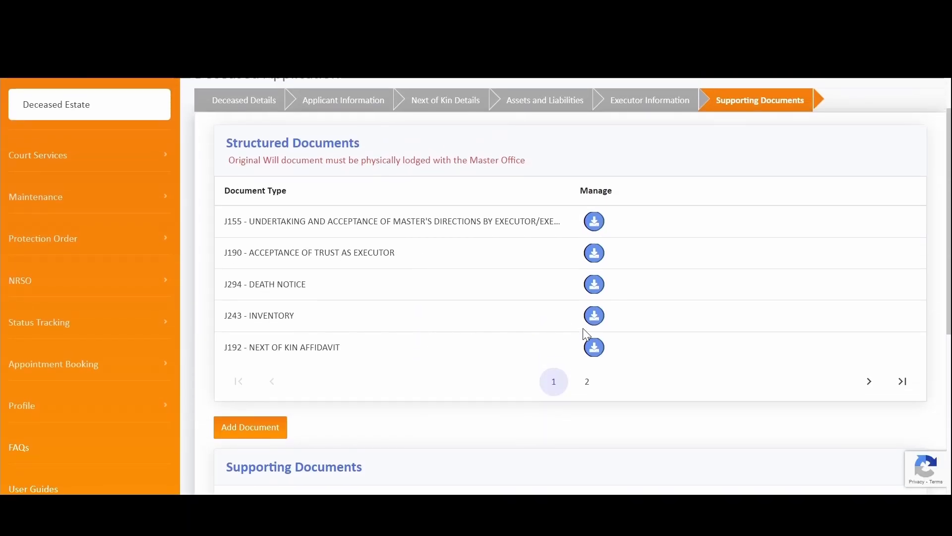
{"action": "left_click", "coordinate": [596, 286]}
{"action": "left_click", "coordinate": [596, 317]}
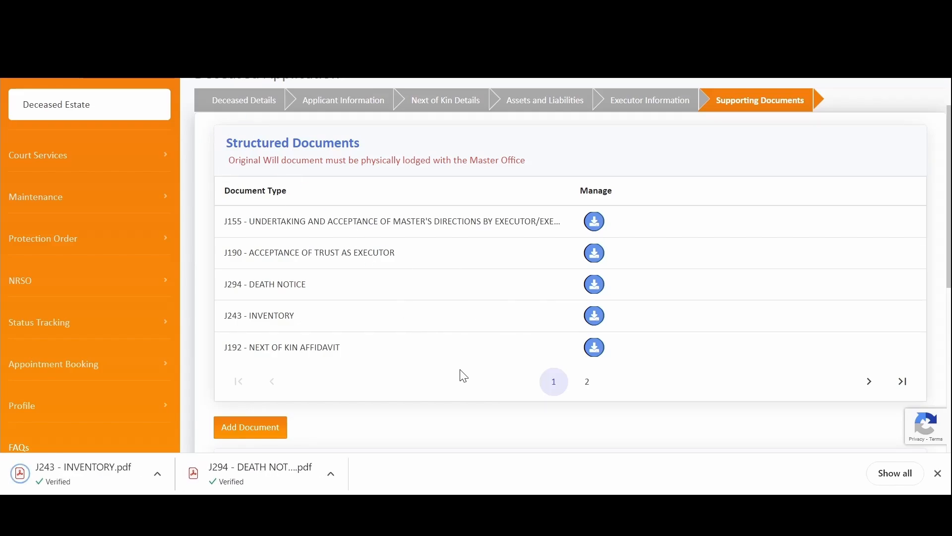
{"action": "left_click", "coordinate": [593, 257]}
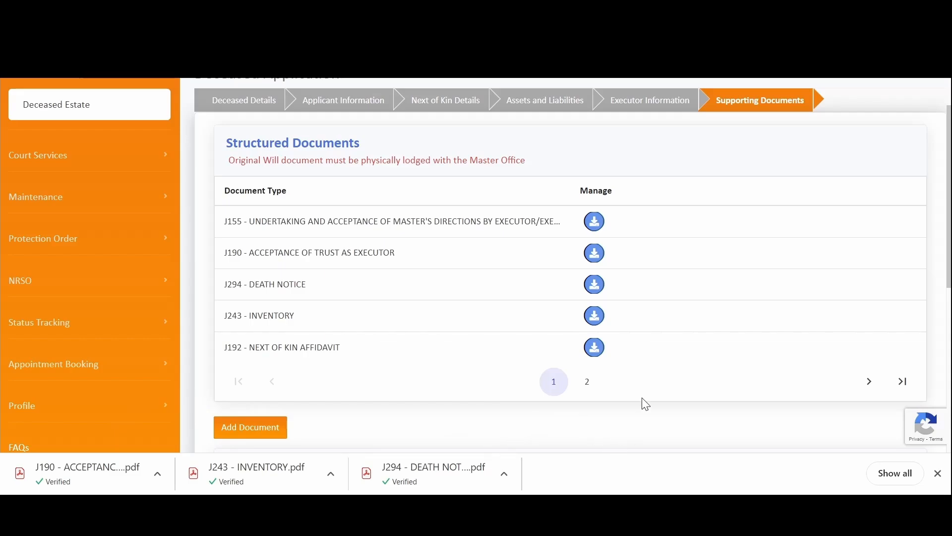
- Review the pre-filled J294 Death Notice PDF, then return to the Supporting Documents page
{"action": "scroll", "coordinate": [386, 396], "scroll_direction": "down", "scroll_amount": 2}
{"action": "left_click", "coordinate": [428, 476]}
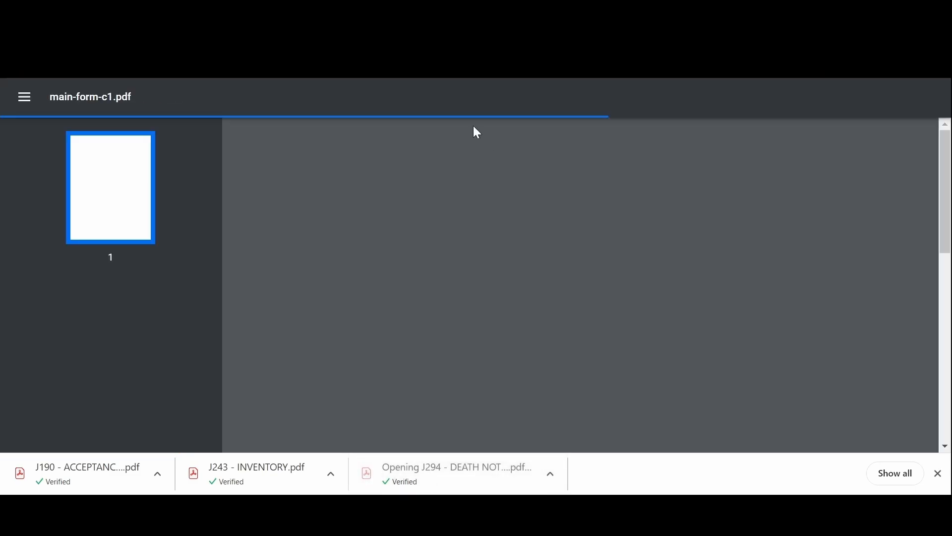
{"action": "scroll", "coordinate": [457, 221], "scroll_direction": "down", "scroll_amount": 2}
{"action": "scroll", "coordinate": [416, 212], "scroll_direction": "up", "scroll_amount": 2}
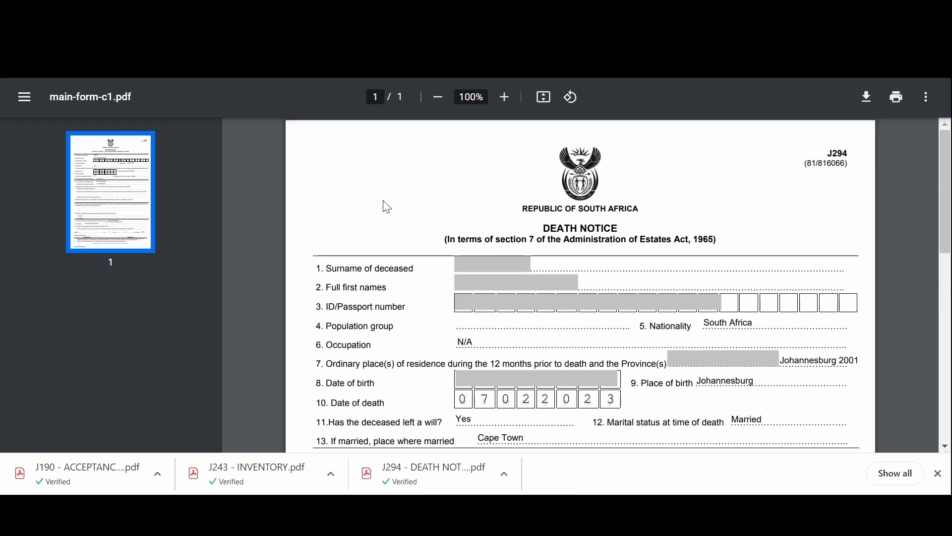
{"action": "scroll", "coordinate": [476, 221], "scroll_direction": "down", "scroll_amount": 2}
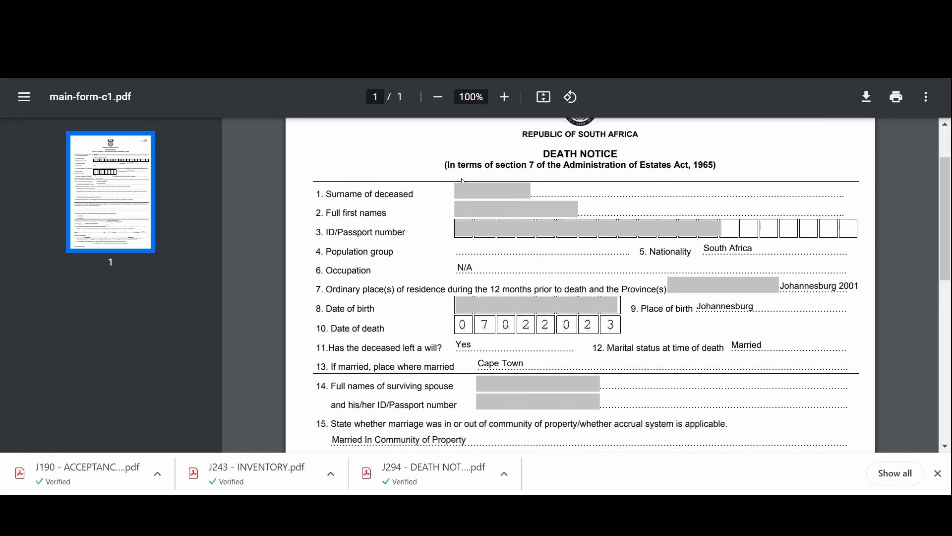
{"action": "scroll", "coordinate": [465, 185], "scroll_direction": "down", "scroll_amount": 2}
{"action": "scroll", "coordinate": [484, 180], "scroll_direction": "up", "scroll_amount": 2}
{"action": "scroll", "coordinate": [402, 236], "scroll_direction": "down", "scroll_amount": 5}
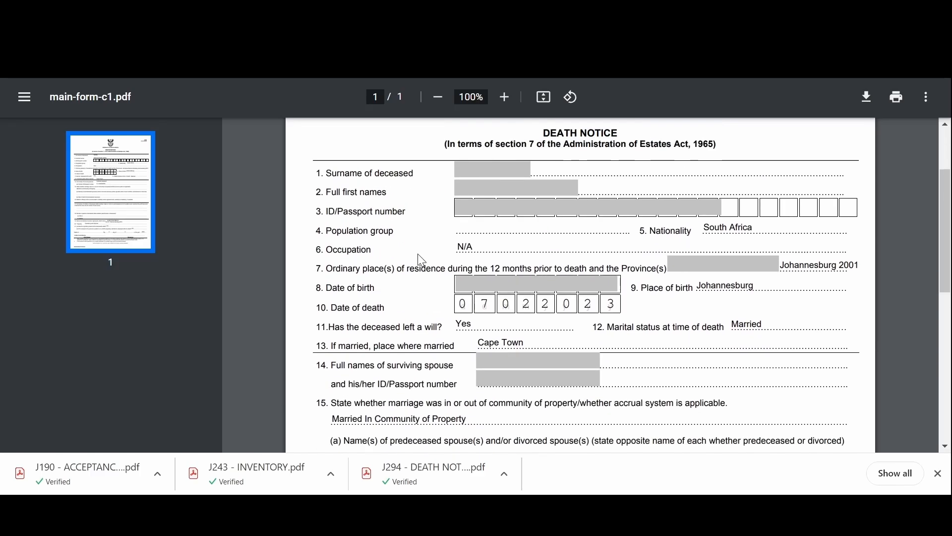
{"action": "scroll", "coordinate": [428, 255], "scroll_direction": "down", "scroll_amount": 6}
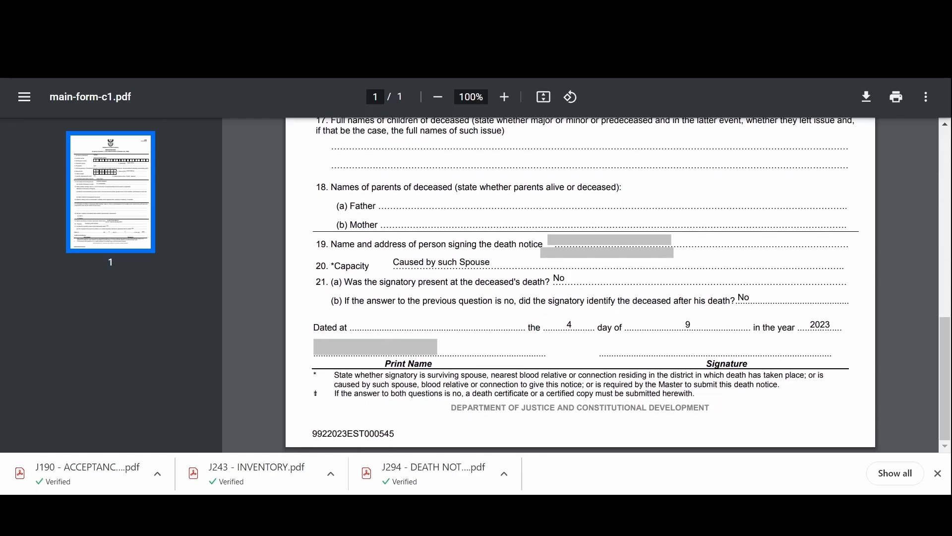
{"action": "left_click", "coordinate": [248, 15]}
- Upload the three PDFs as the J190 acceptance form, J243 inventory and J294 death notice
{"action": "scroll", "coordinate": [386, 273], "scroll_direction": "down", "scroll_amount": 2}
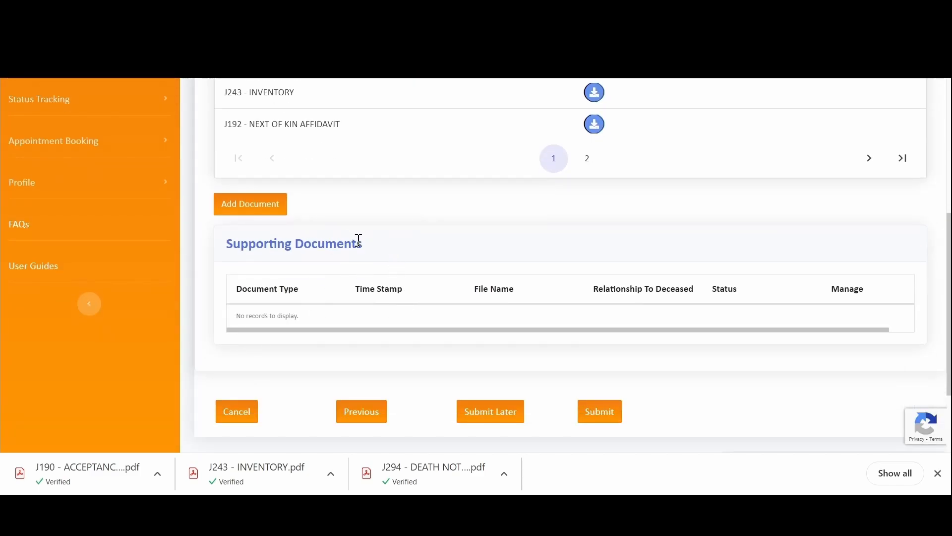
{"action": "scroll", "coordinate": [429, 235], "scroll_direction": "up", "scroll_amount": 3}
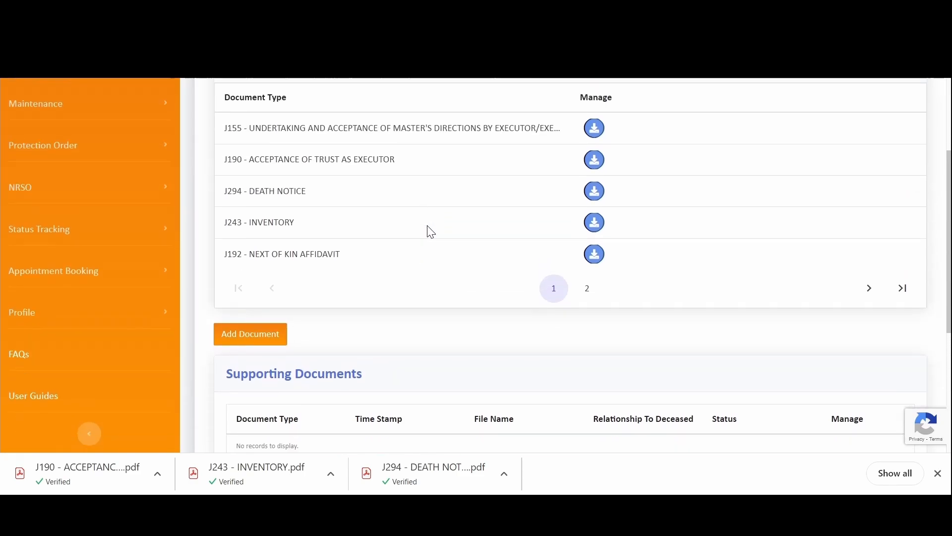
{"action": "scroll", "coordinate": [430, 232], "scroll_direction": "down", "scroll_amount": 3}
{"action": "scroll", "coordinate": [429, 226], "scroll_direction": "up", "scroll_amount": 3}
{"action": "scroll", "coordinate": [429, 226], "scroll_direction": "down", "scroll_amount": 3}
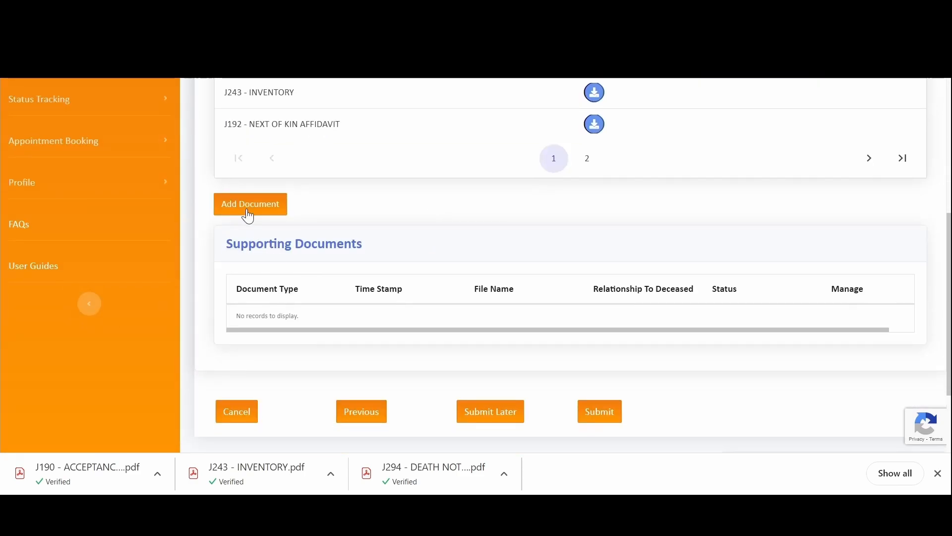
{"action": "left_click", "coordinate": [248, 208]}
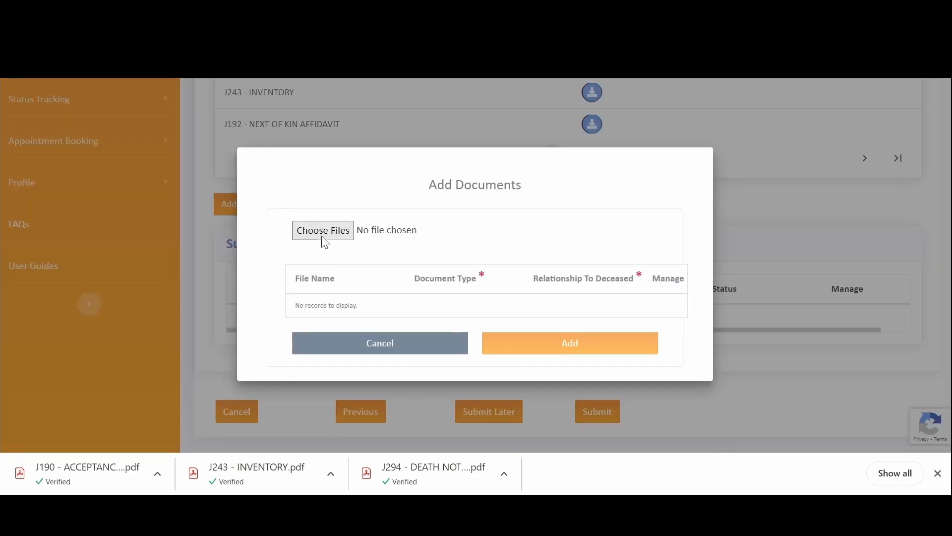
{"action": "left_click", "coordinate": [327, 238]}
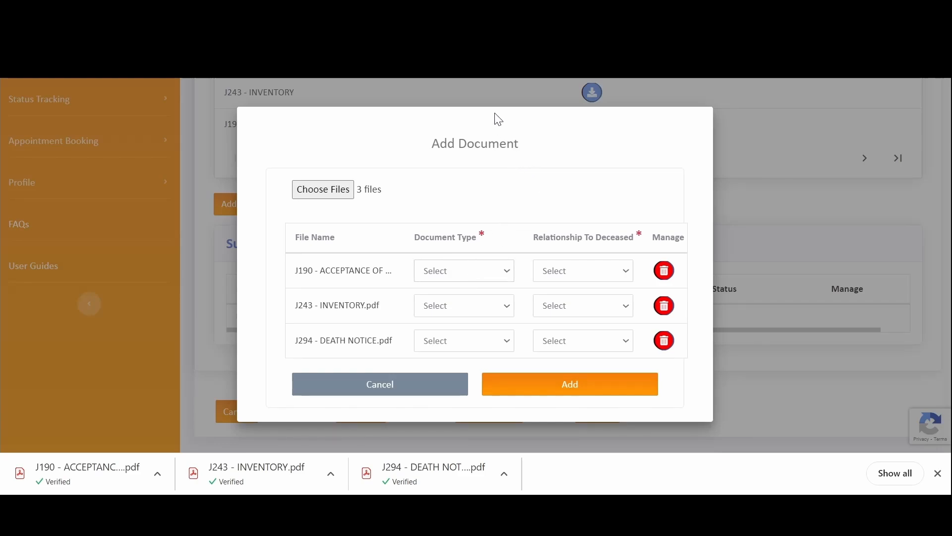
{"action": "left_click", "coordinate": [498, 180]}
{"action": "left_click", "coordinate": [515, 234]}
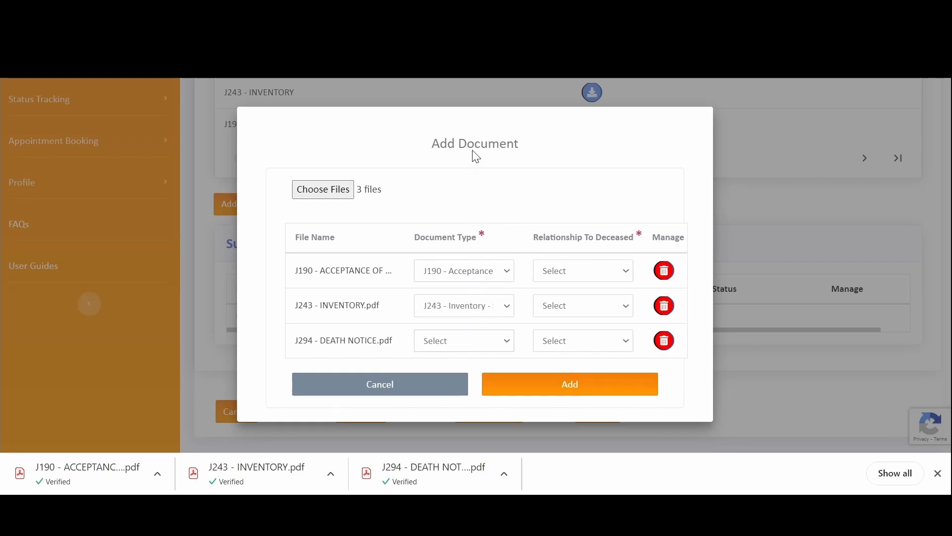
{"action": "left_click", "coordinate": [534, 321]}
{"action": "left_click", "coordinate": [544, 392]}
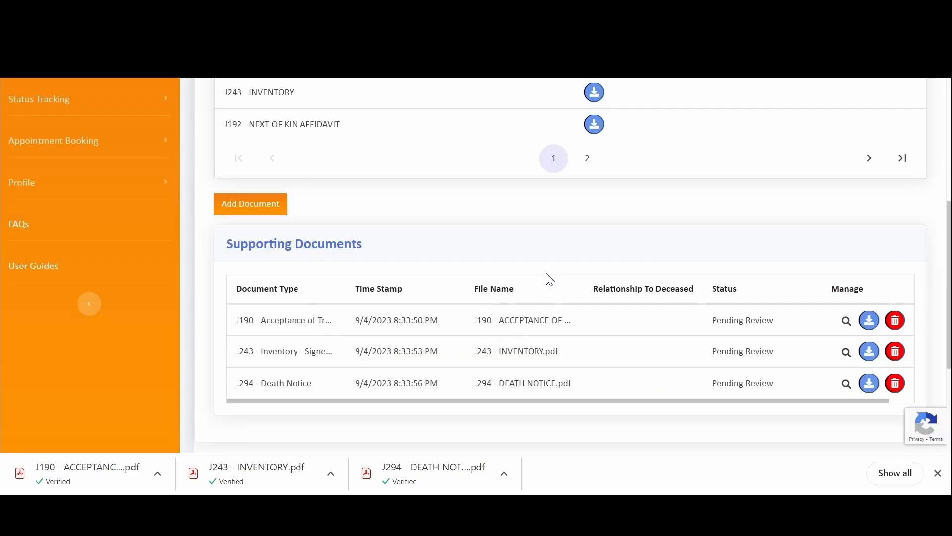
- Resubmit, review the missing death certificate, ID documents and will requirements, then dismiss the alert
{"action": "scroll", "coordinate": [556, 276], "scroll_direction": "down", "scroll_amount": 2}
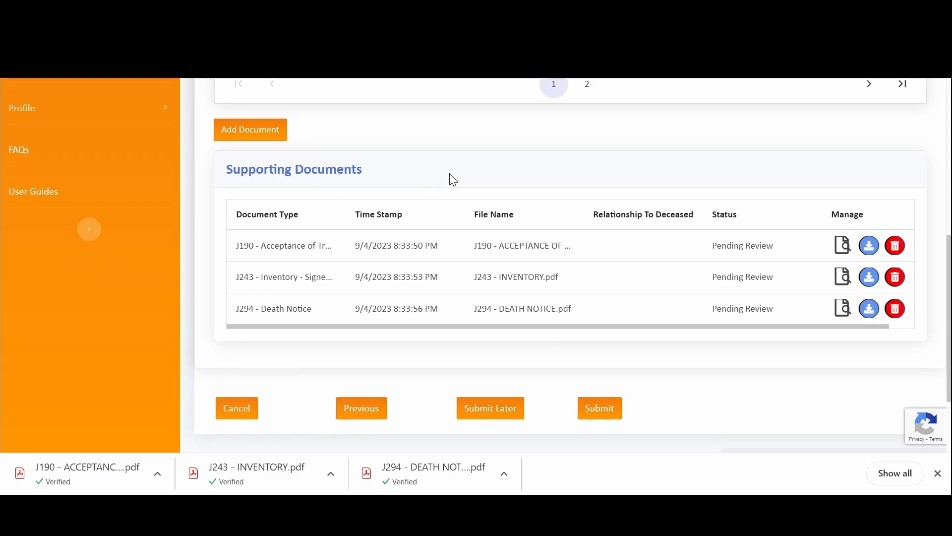
{"action": "left_click", "coordinate": [598, 411]}
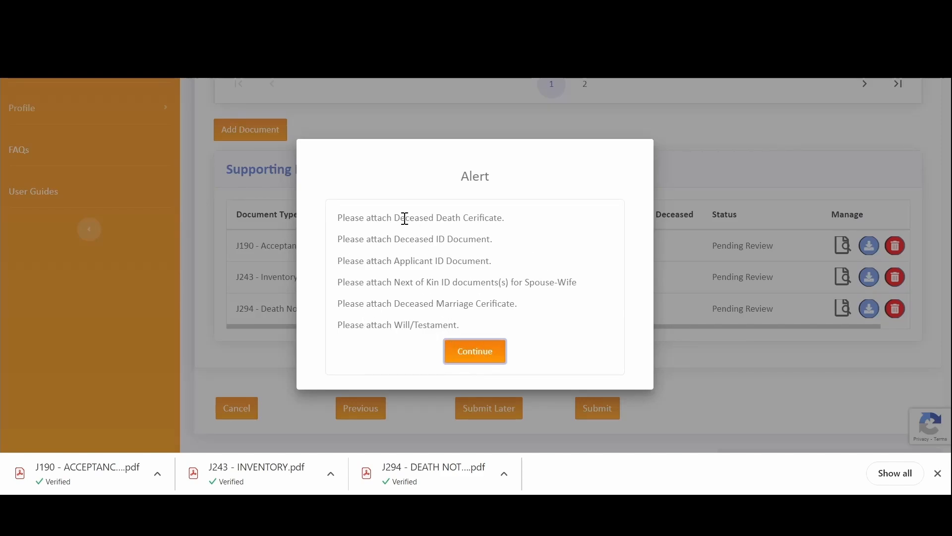
{"action": "left_click_drag", "start_coordinate": [394, 217], "coordinate": [489, 217]}
{"action": "double_click", "coordinate": [462, 238]}
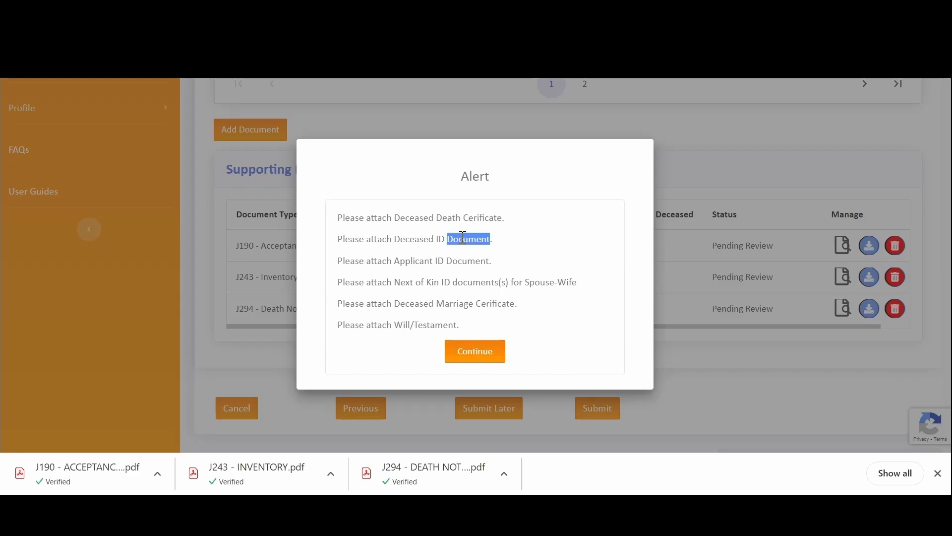
{"action": "double_click", "coordinate": [468, 261]}
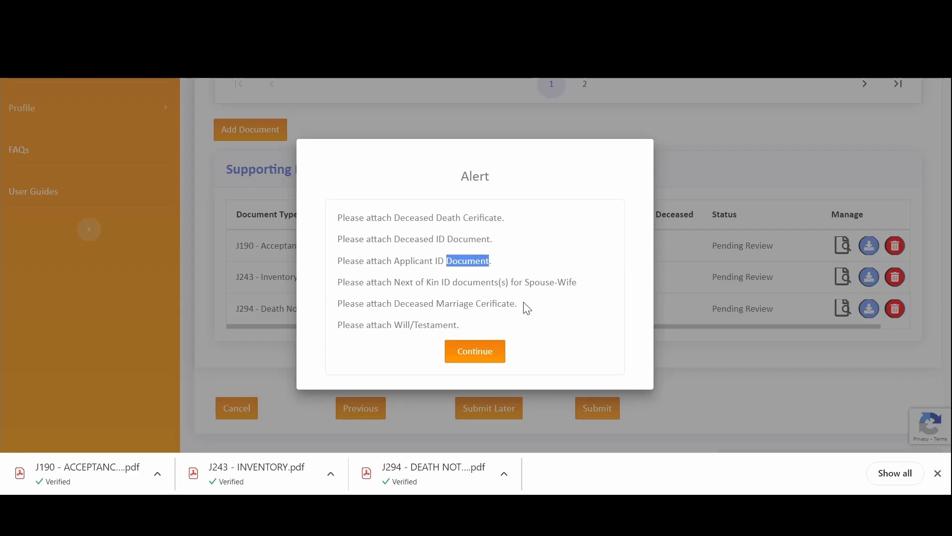
{"action": "left_click", "coordinate": [474, 281]}
{"action": "double_click", "coordinate": [475, 282]}
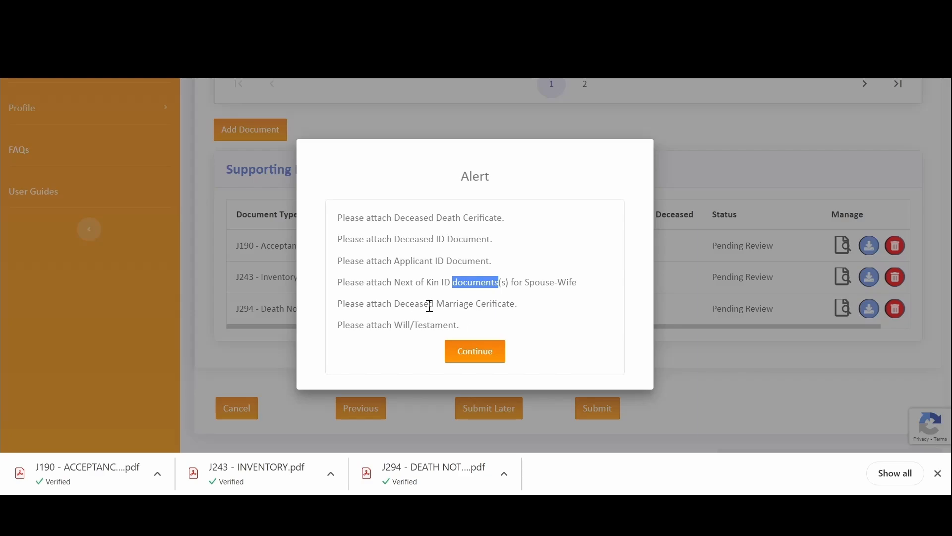
{"action": "double_click", "coordinate": [425, 324]}
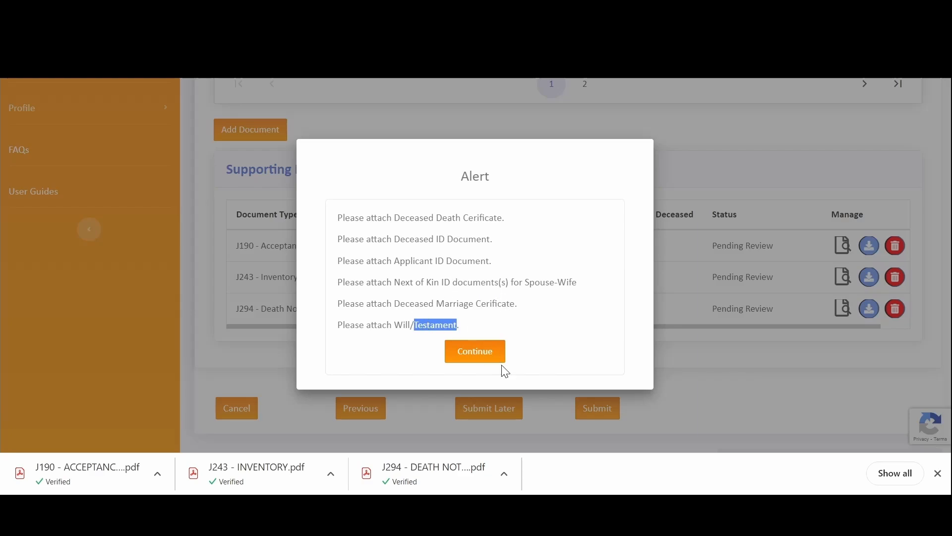
{"action": "left_click", "coordinate": [475, 352]}
- Attach Identity document.pdf with Document Type Applicant Id from page 2 of structured documents
{"action": "scroll", "coordinate": [528, 297], "scroll_direction": "up", "scroll_amount": 5}
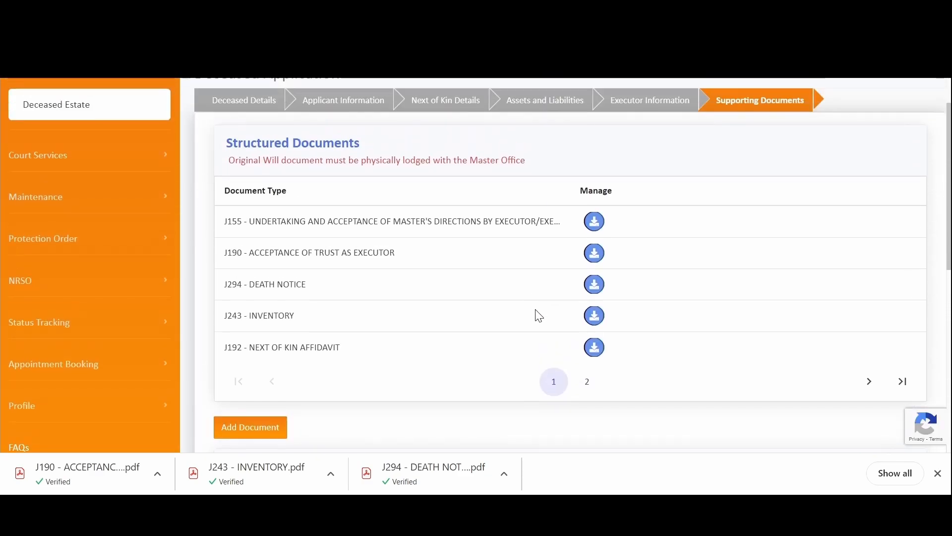
{"action": "scroll", "coordinate": [538, 315], "scroll_direction": "down", "scroll_amount": 4}
{"action": "left_click", "coordinate": [585, 158]}
{"action": "scroll", "coordinate": [475, 213], "scroll_direction": "up", "scroll_amount": 5}
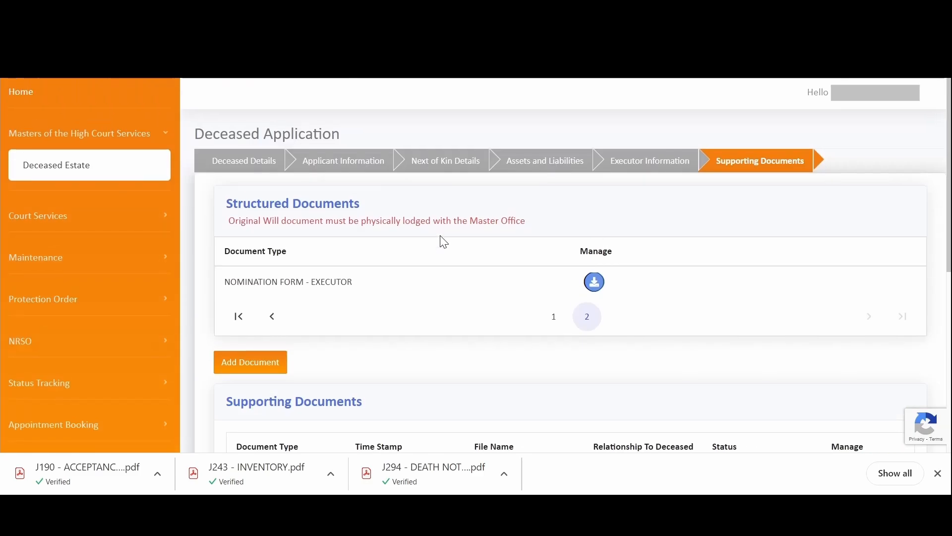
{"action": "left_click", "coordinate": [262, 367]}
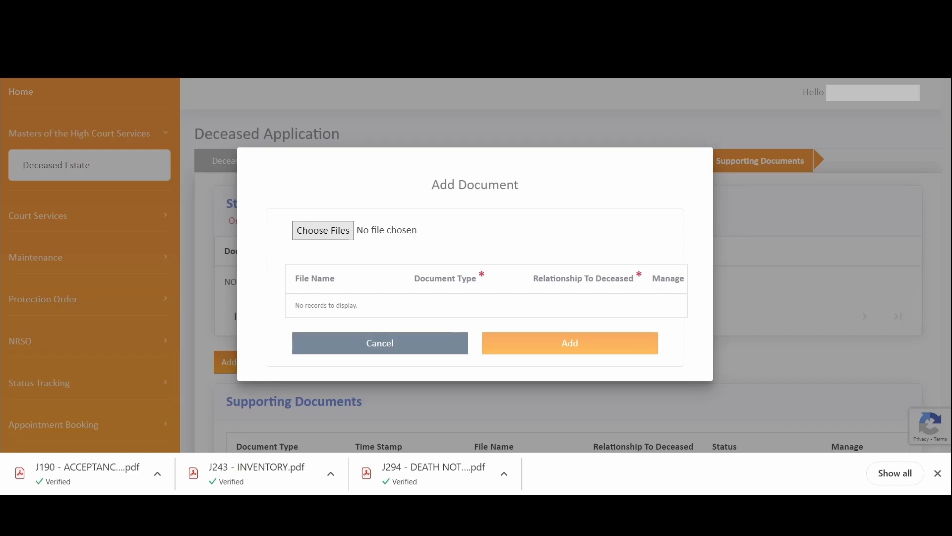
{"action": "left_click", "coordinate": [415, 282]}
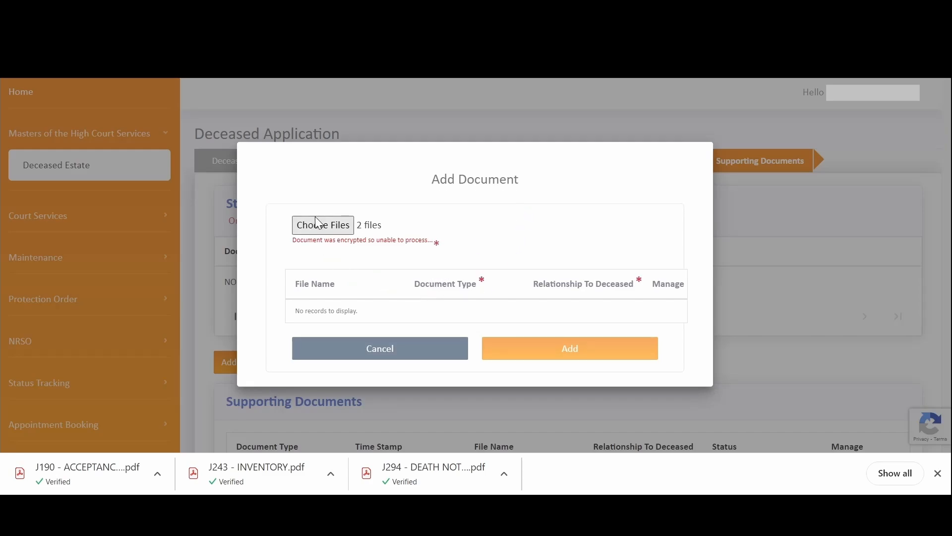
{"action": "left_click", "coordinate": [325, 227]}
{"action": "left_click", "coordinate": [407, 280]}
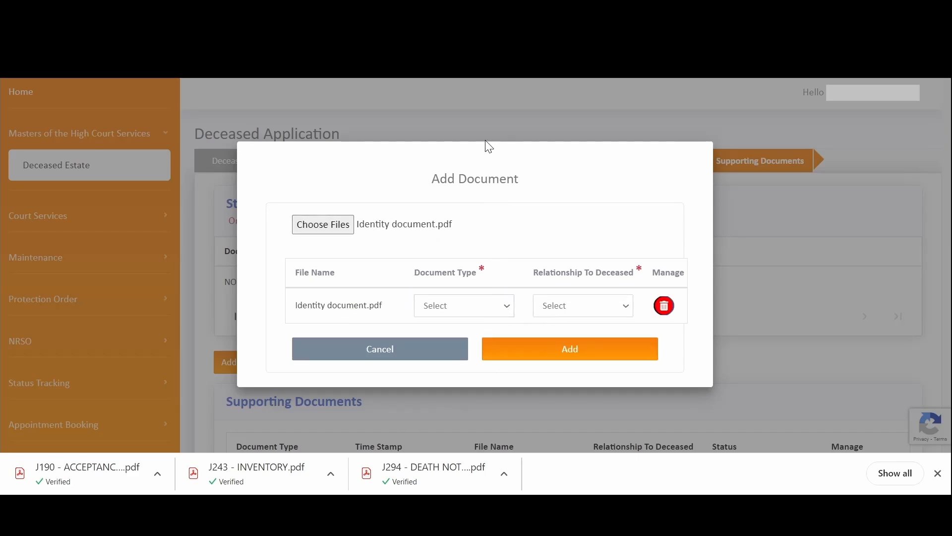
{"action": "left_click", "coordinate": [544, 355]}
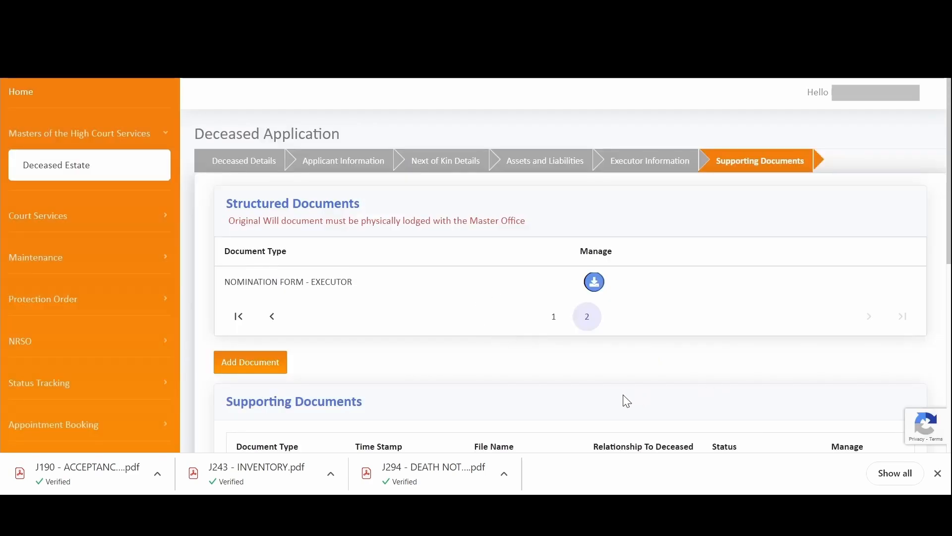
{"action": "scroll", "coordinate": [623, 400], "scroll_direction": "down", "scroll_amount": 3}
{"action": "left_click", "coordinate": [273, 220]}
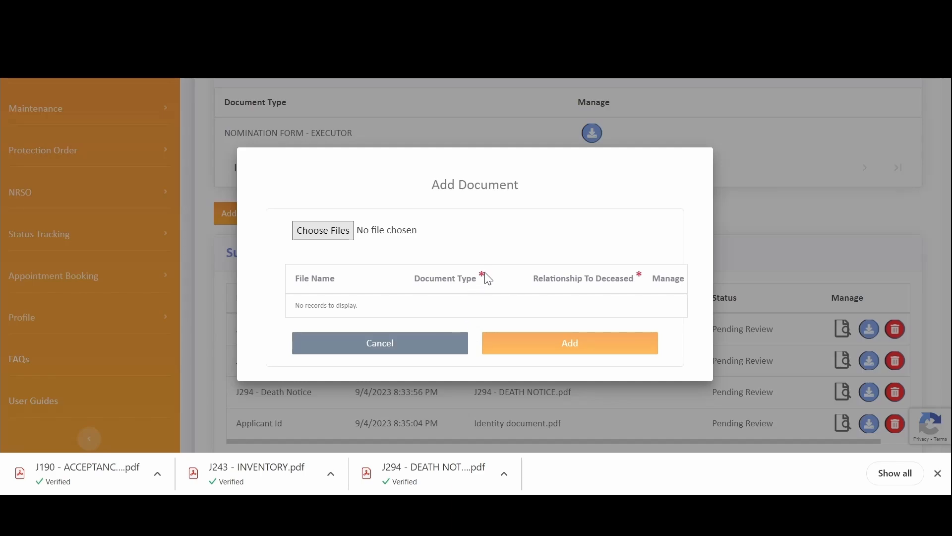
- Add Identity document.pdf a second time with Document Type Deceased Id
{"action": "left_click", "coordinate": [308, 232]}
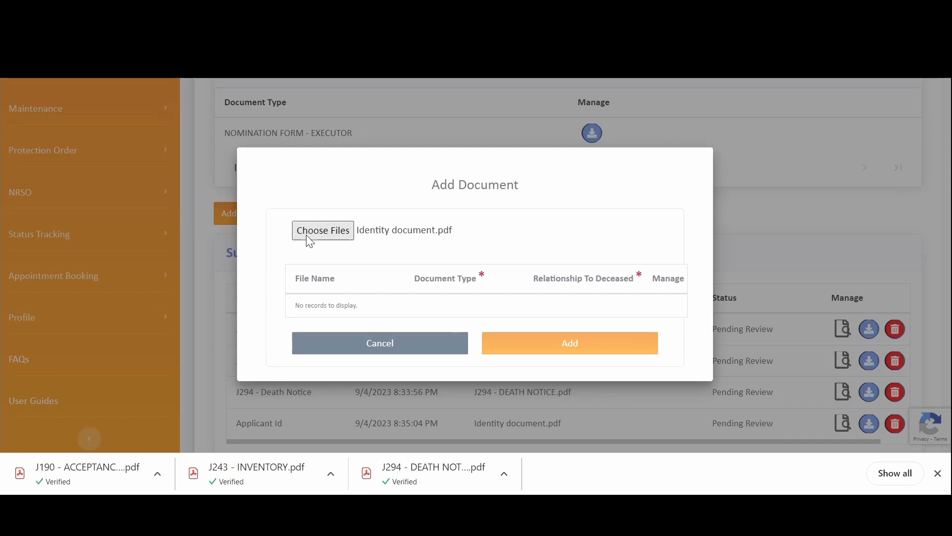
{"action": "left_click", "coordinate": [486, 306]}
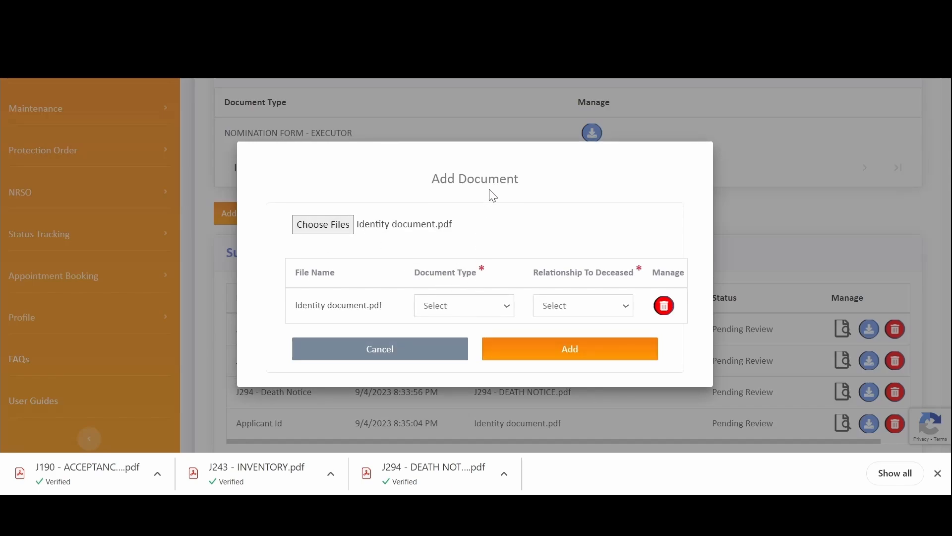
{"action": "left_click", "coordinate": [489, 237]}
{"action": "left_click", "coordinate": [523, 354]}
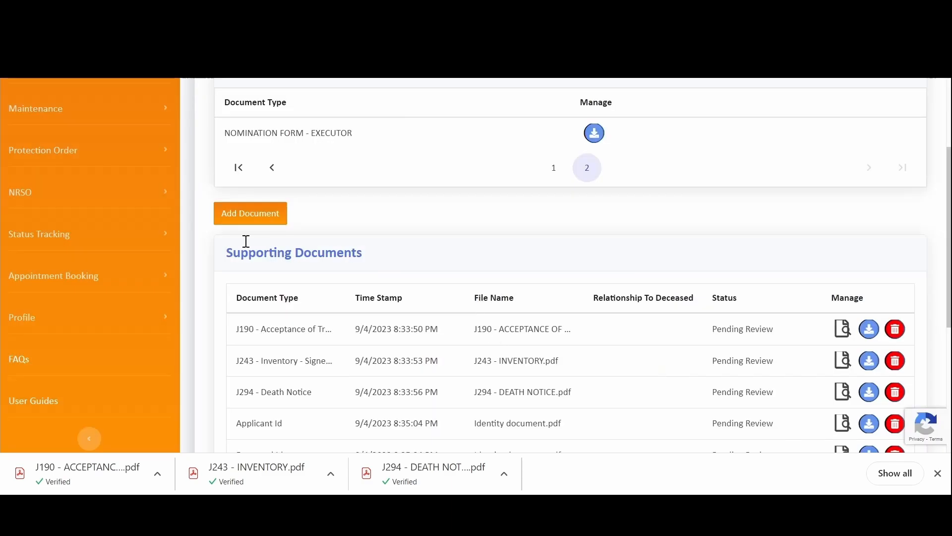
{"action": "left_click", "coordinate": [249, 218]}
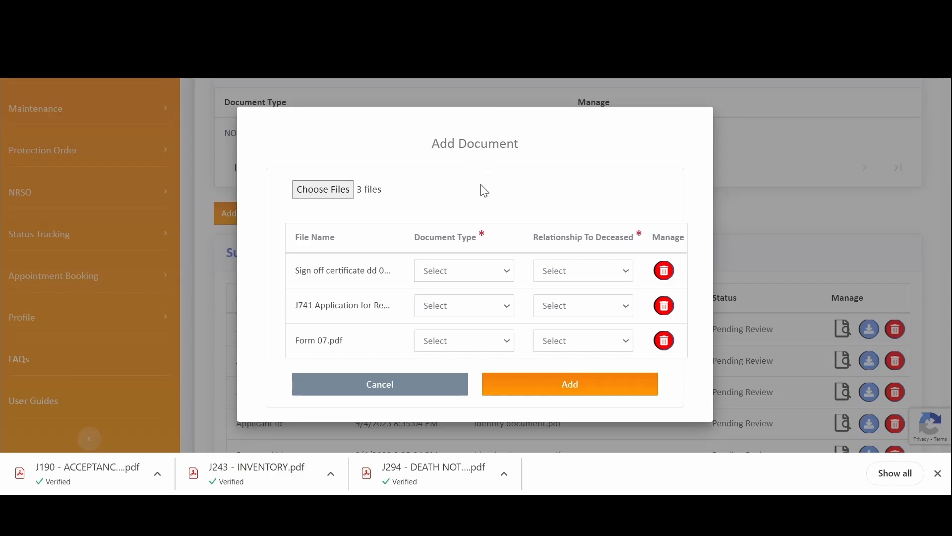
- Type the queued files as Next of Kin Id (Spouse-Wife), Will and Death Certificate, and add them
{"action": "left_click", "coordinate": [479, 149]}
{"action": "left_click", "coordinate": [621, 251]}
{"action": "left_click", "coordinate": [480, 306]}
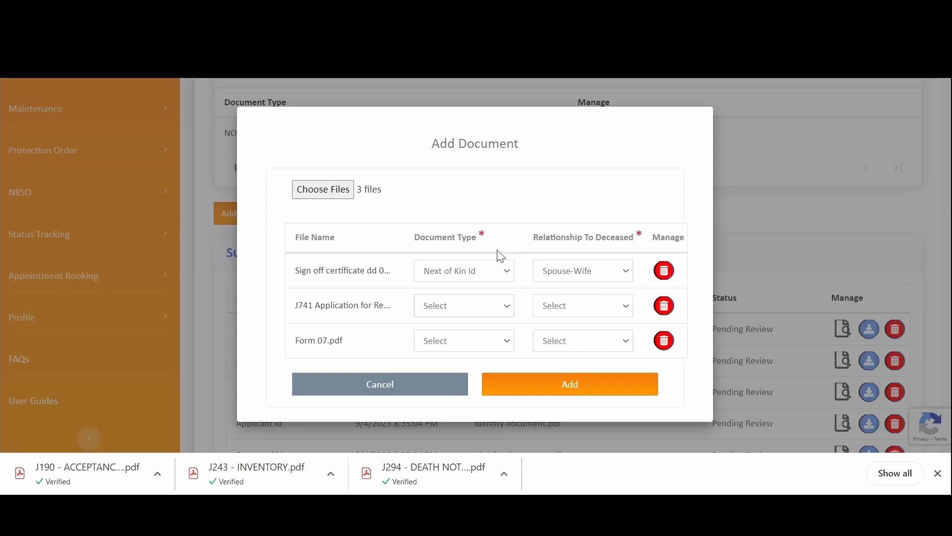
{"action": "left_click", "coordinate": [471, 262]}
{"action": "left_click", "coordinate": [467, 339]}
{"action": "left_click", "coordinate": [492, 114]}
{"action": "left_click", "coordinate": [547, 383]}
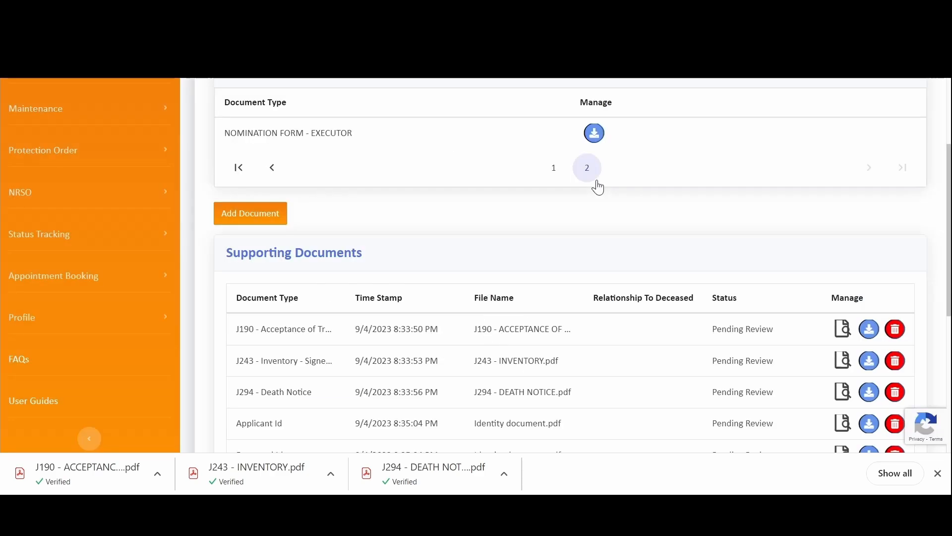
{"action": "scroll", "coordinate": [598, 188], "scroll_direction": "down", "scroll_amount": 6}
- Submit, then after the missing-certificate warning attach Identity document.pdf as the Marriage Certificate
{"action": "left_click", "coordinate": [594, 298]}
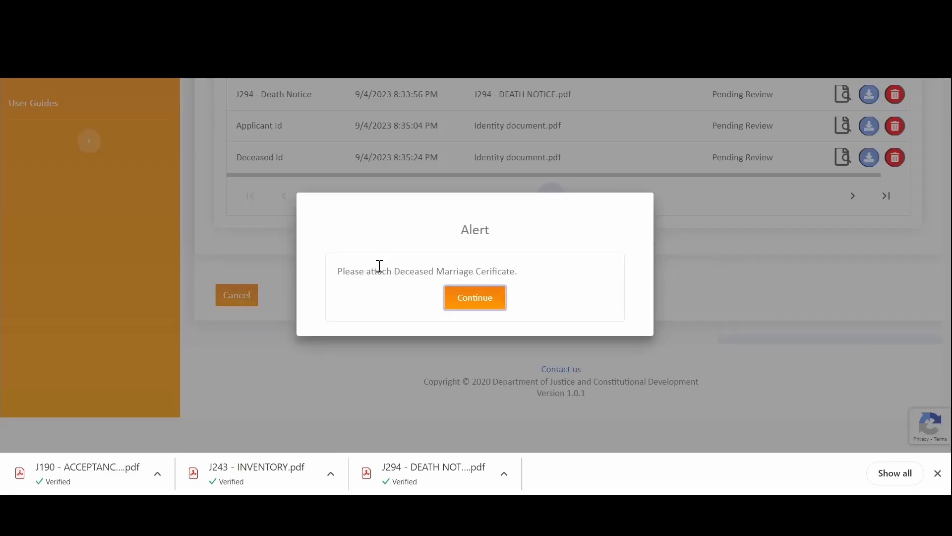
{"action": "left_click", "coordinate": [470, 302]}
{"action": "scroll", "coordinate": [549, 178], "scroll_direction": "up", "scroll_amount": 5}
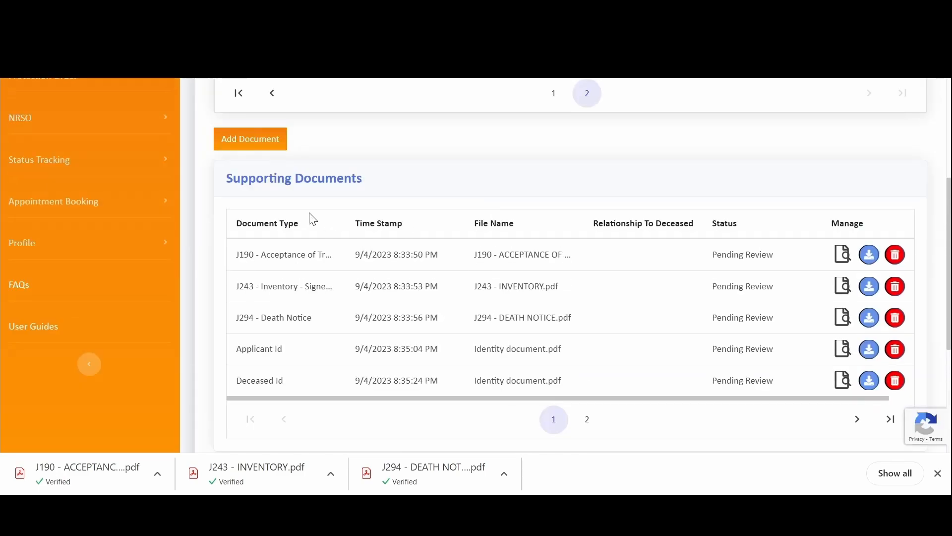
{"action": "left_click", "coordinate": [250, 139]}
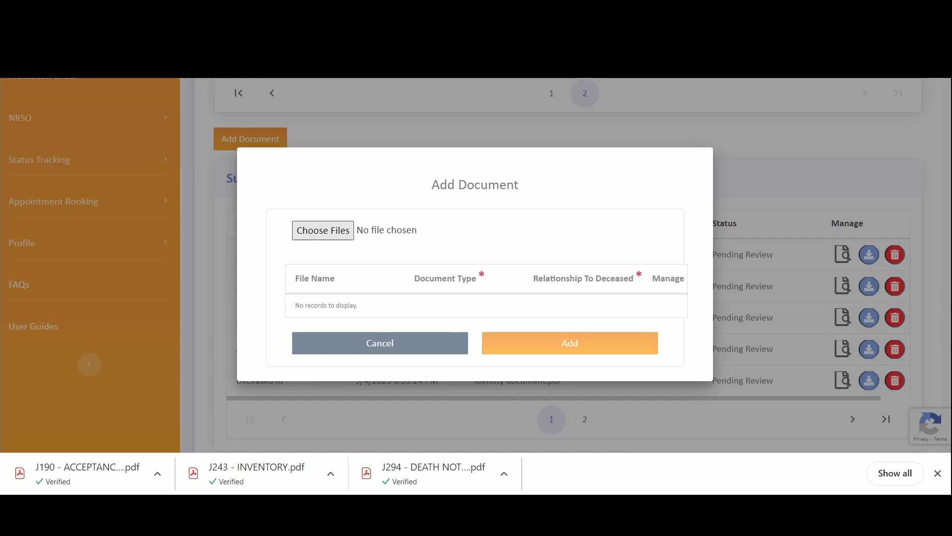
{"action": "left_click", "coordinate": [459, 294]}
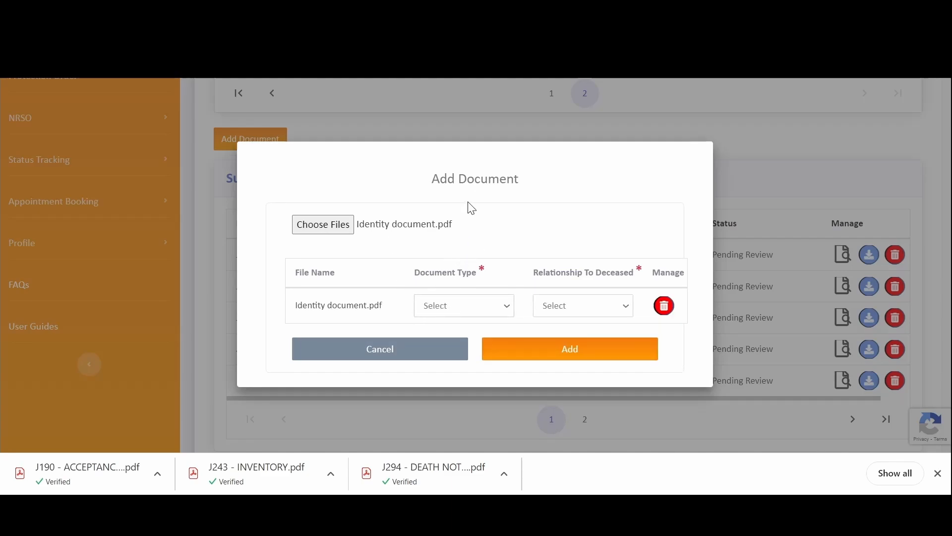
{"action": "left_click", "coordinate": [462, 143]}
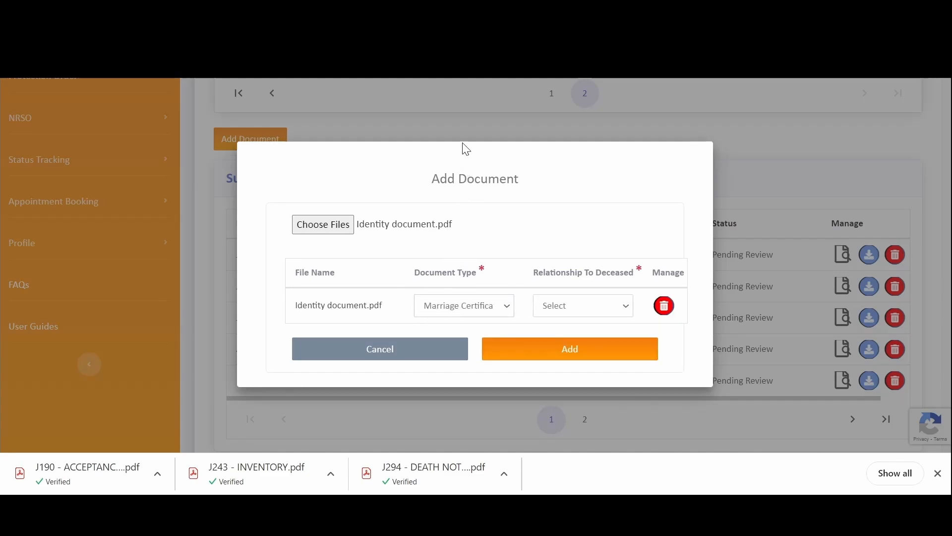
{"action": "left_click", "coordinate": [517, 346]}
{"action": "scroll", "coordinate": [525, 377], "scroll_direction": "down", "scroll_amount": 5}
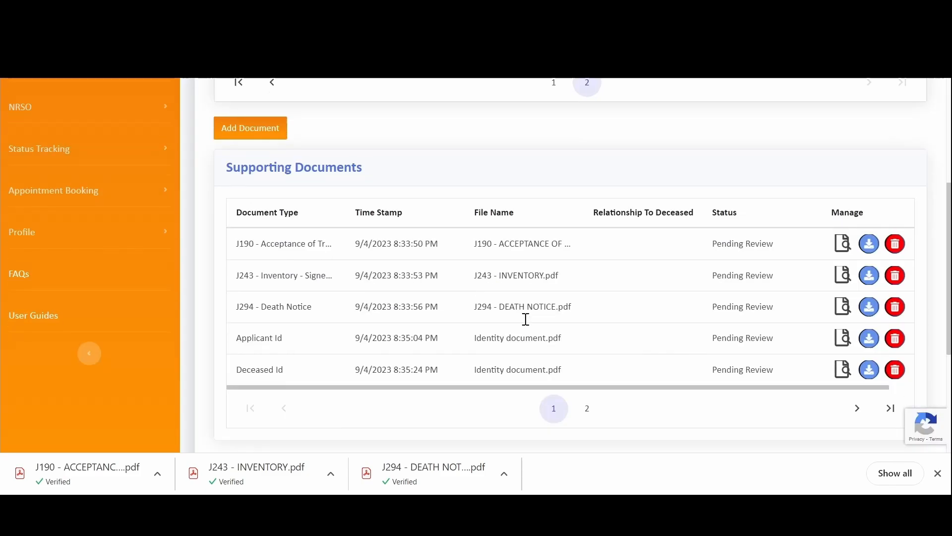
- Submit the application, accept the disclaimer, and confirm Yes to finalise the submission
{"action": "left_click", "coordinate": [604, 298]}
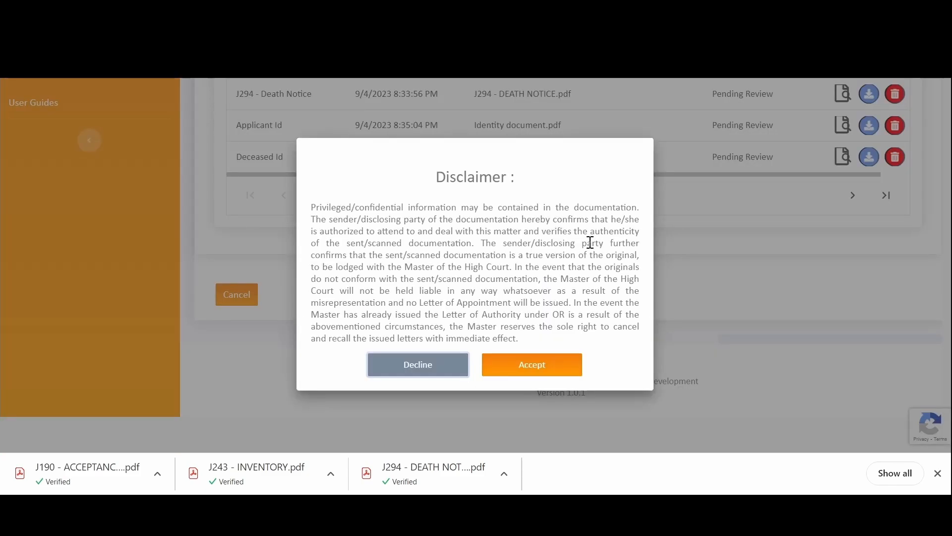
{"action": "left_click_drag", "start_coordinate": [315, 203], "coordinate": [557, 340]}
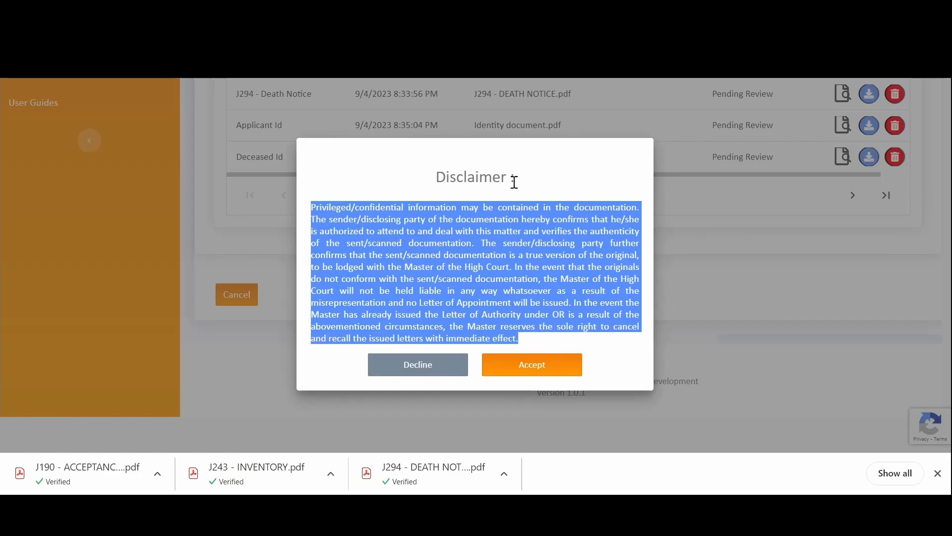
{"action": "left_click", "coordinate": [538, 183]}
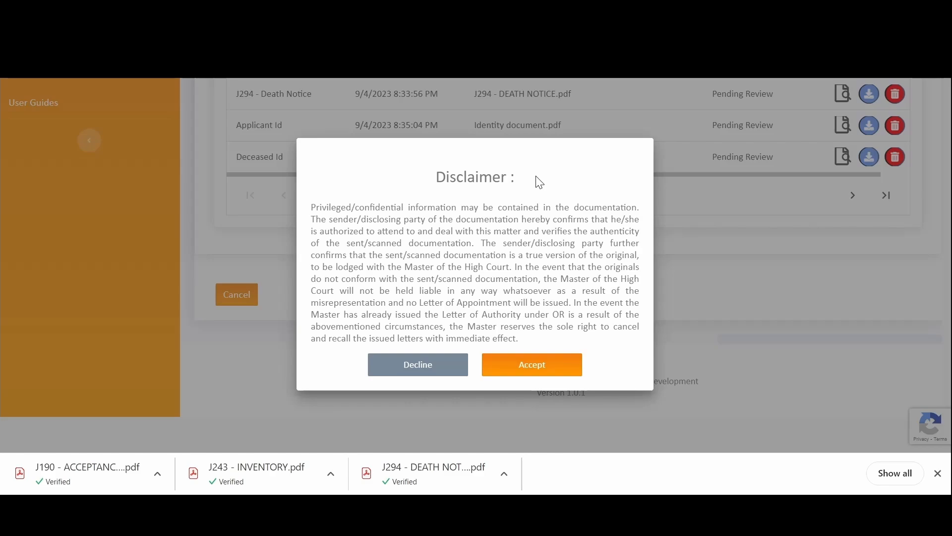
{"action": "left_click", "coordinate": [547, 362]}
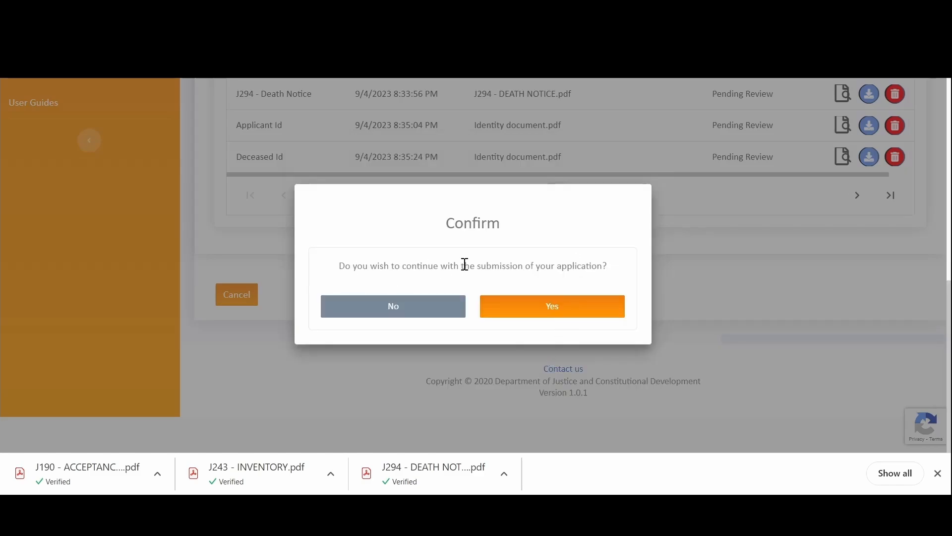
{"action": "left_click", "coordinate": [544, 307]}
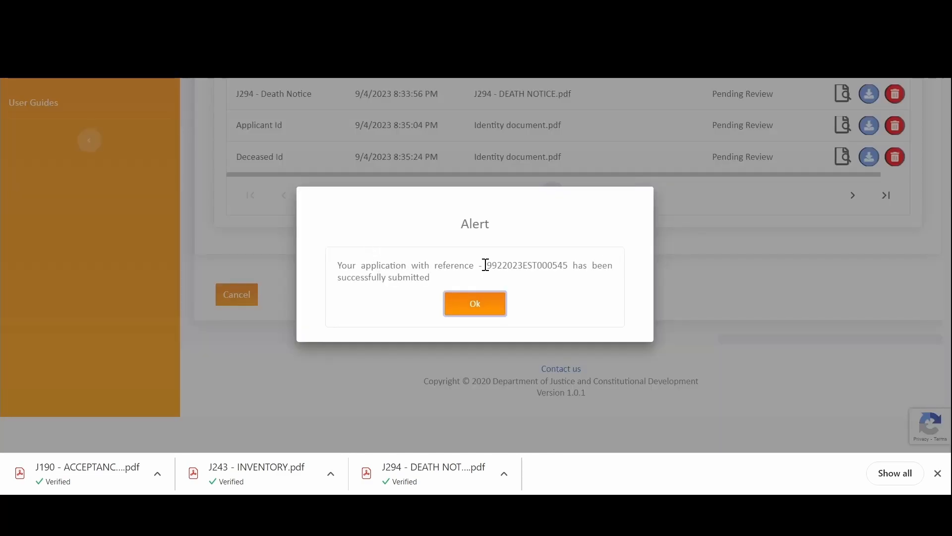
- Copy the reference number from the confirmation alert and close it with Ok
{"action": "left_click_drag", "start_coordinate": [487, 265], "coordinate": [571, 262]}
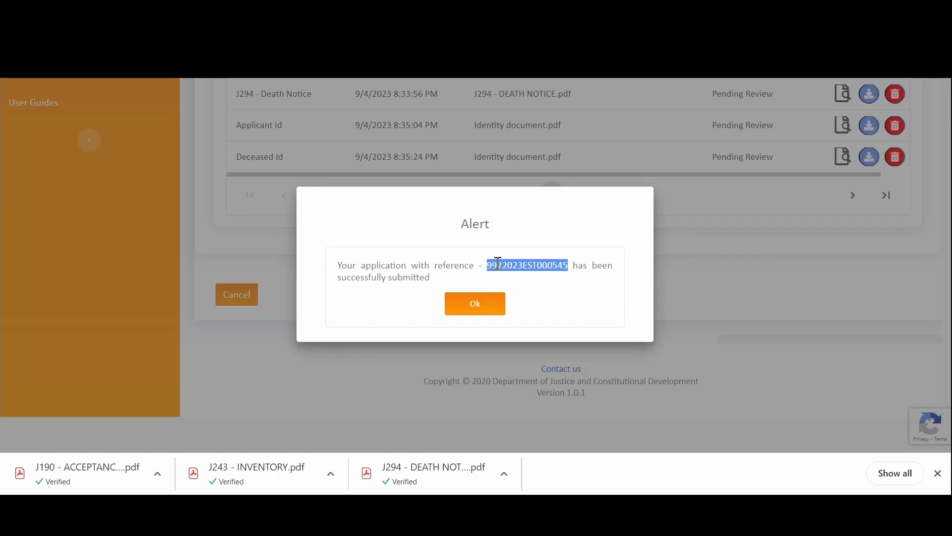
{"action": "left_click", "coordinate": [483, 311]}
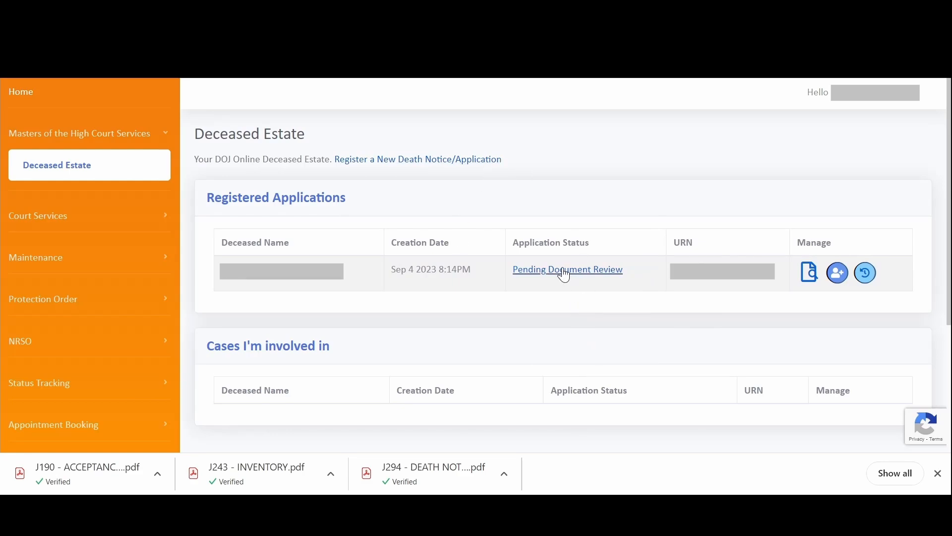
{"action": "left_click", "coordinate": [569, 283]}
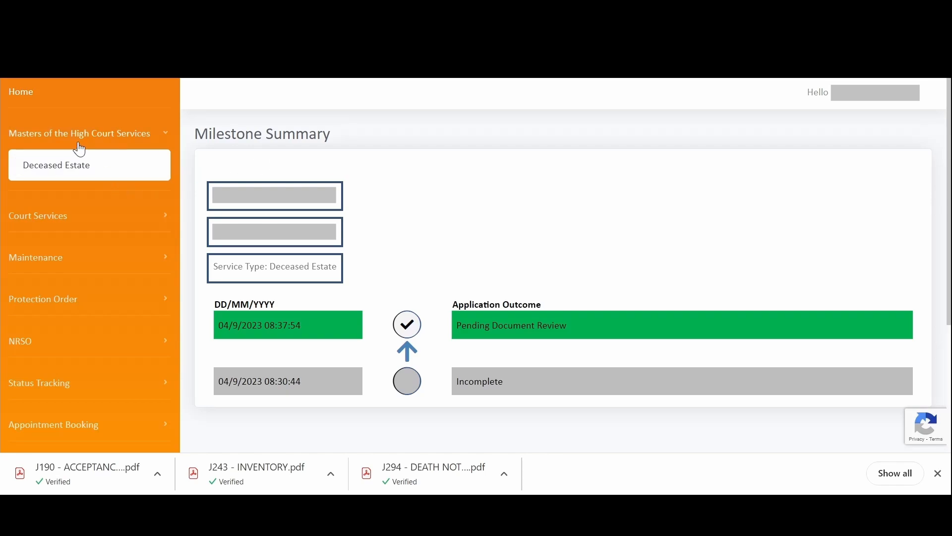
{"action": "left_click", "coordinate": [78, 171]}
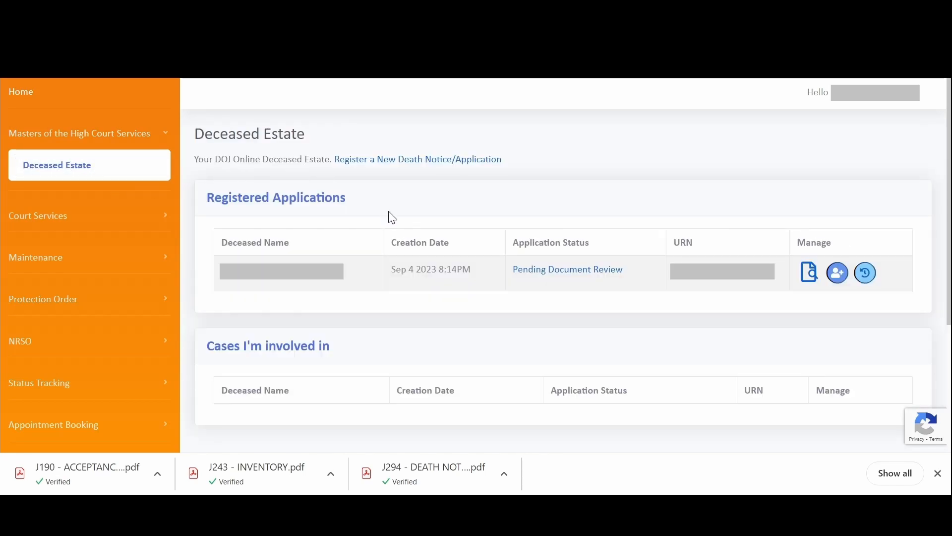